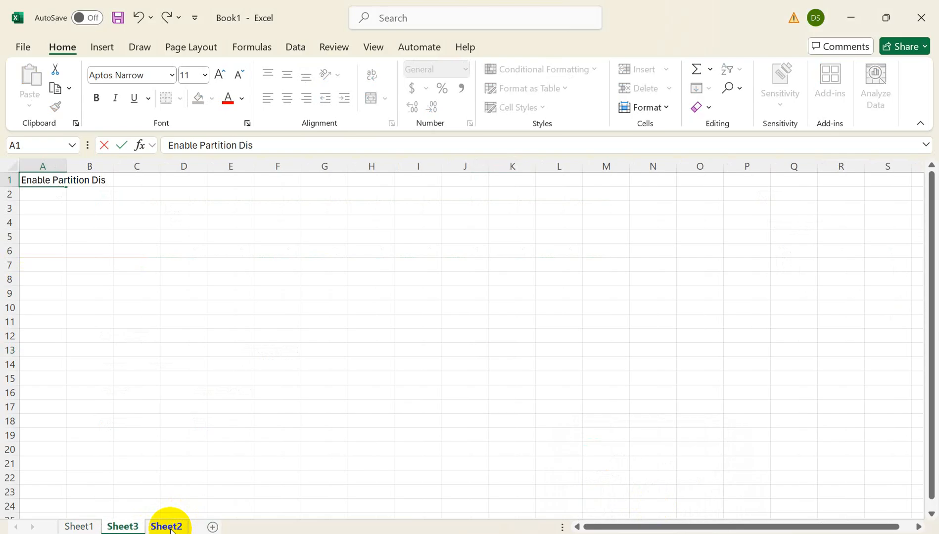
Step: Complete the heading in cell A1 of Sheet3 as Enable Partition Discovery
{"action": "type", "text": "covery"}
{"action": "left_click", "coordinate": [52, 208]}
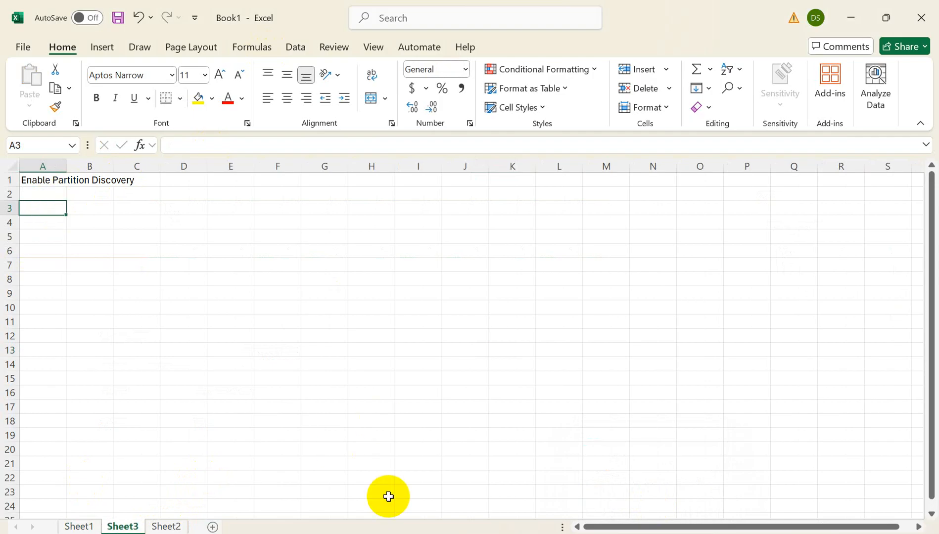
Step: Switch to Azure Data Factory, create a new pipeline and add a Copy data activity to its canvas
{"action": "mouse_move", "coordinate": [589, 533]}
{"action": "mouse_move", "coordinate": [430, 533]}
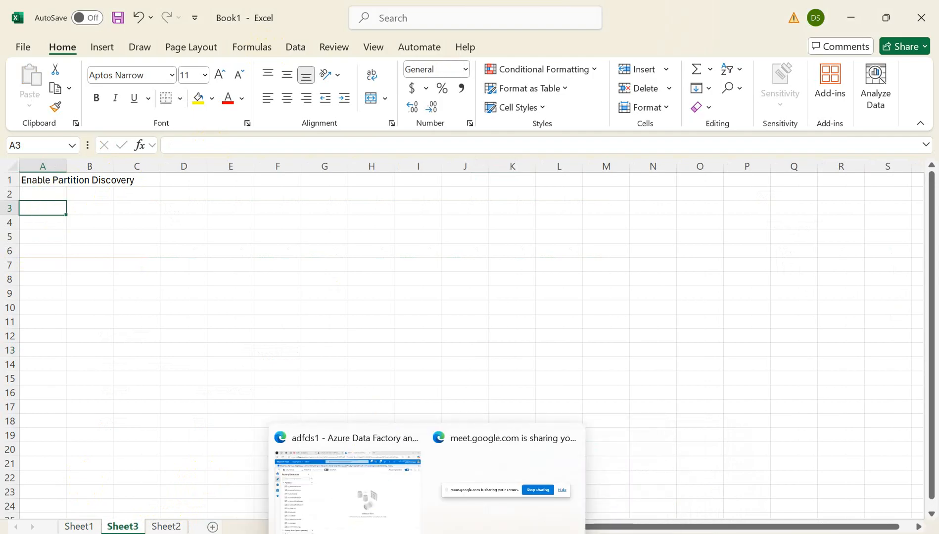
{"action": "left_click", "coordinate": [342, 468]}
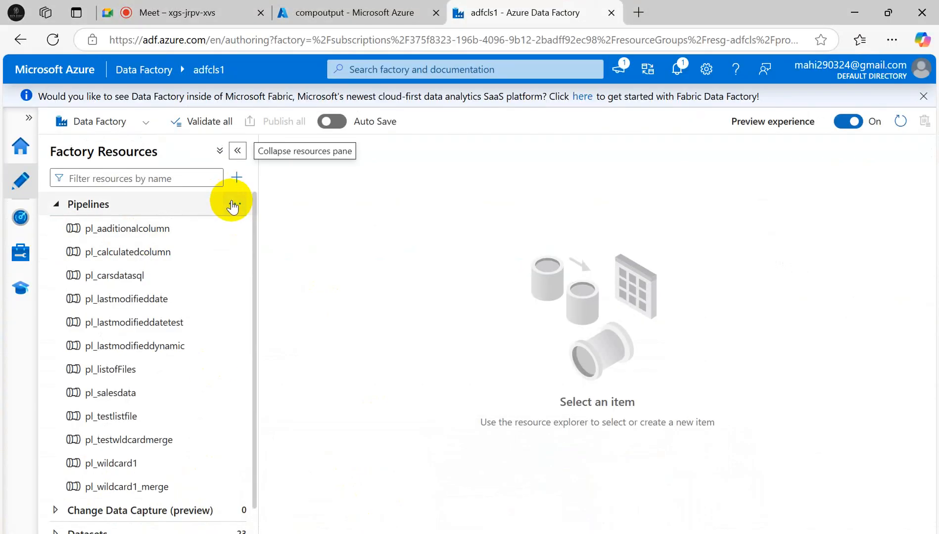
{"action": "left_click", "coordinate": [233, 204]}
{"action": "left_click", "coordinate": [266, 227]}
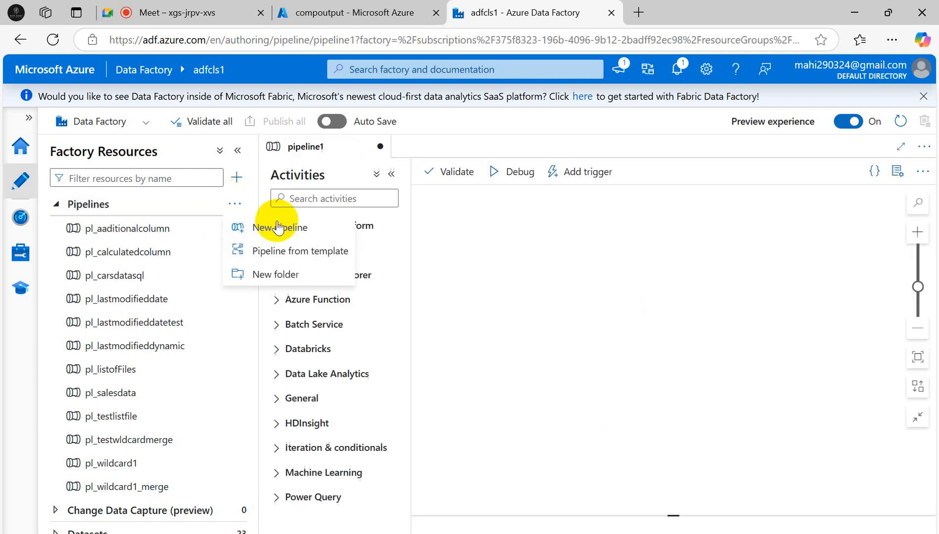
{"action": "left_click", "coordinate": [275, 232]}
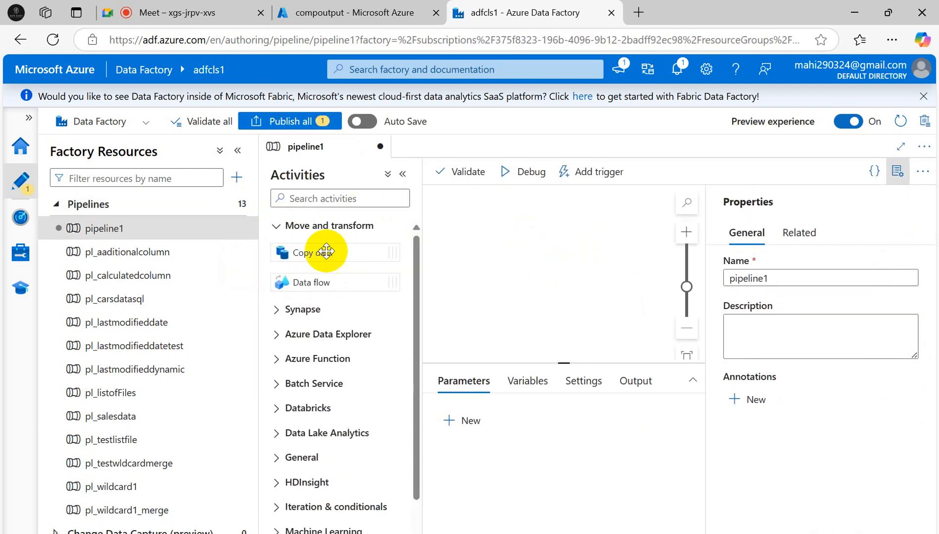
{"action": "left_click_drag", "start_coordinate": [326, 251], "coordinate": [602, 258]}
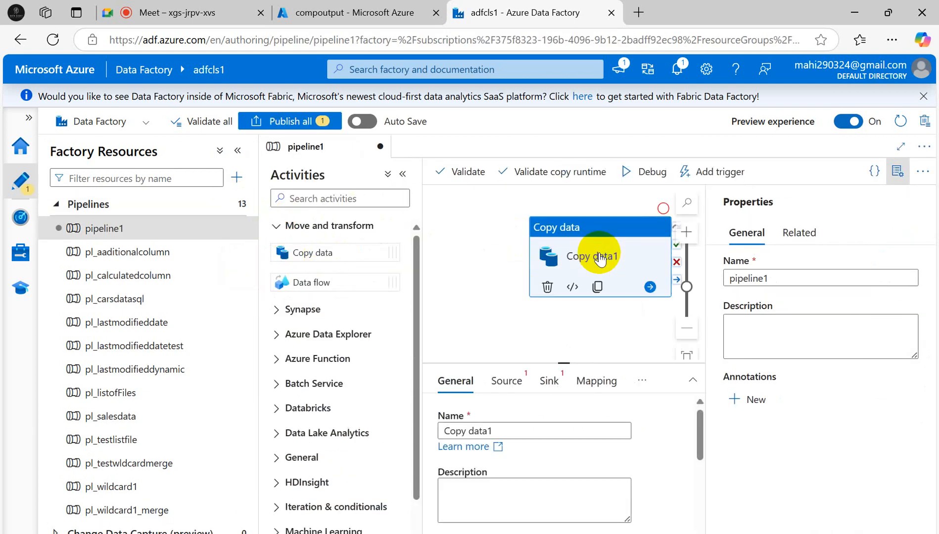
{"action": "left_click", "coordinate": [897, 172]}
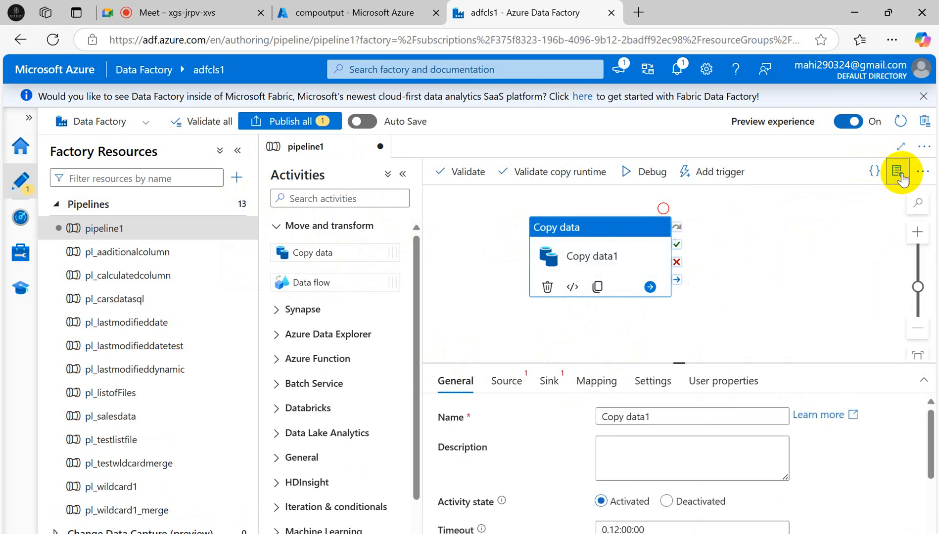
Step: Set the Copy data activity's source dataset to ds_carsinput
{"action": "left_click", "coordinate": [523, 384]}
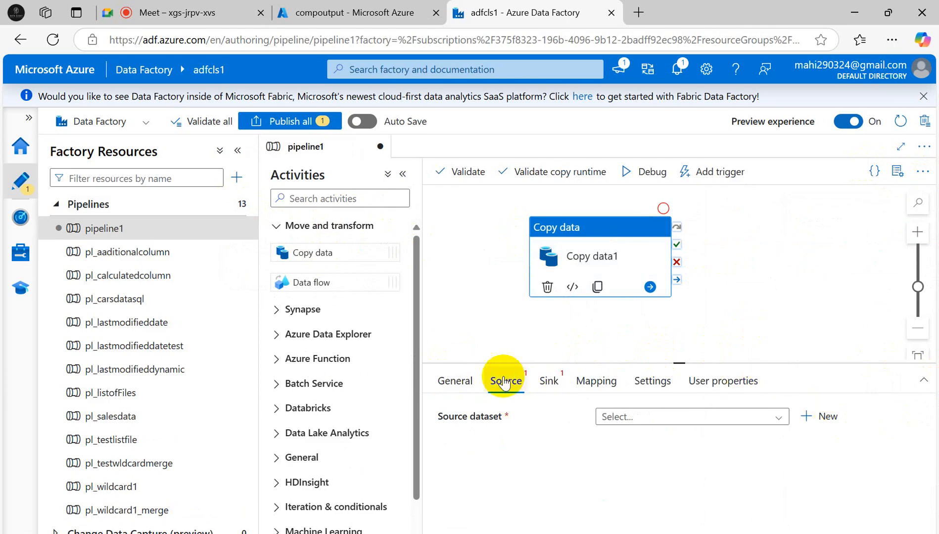
{"action": "left_click", "coordinate": [779, 418]}
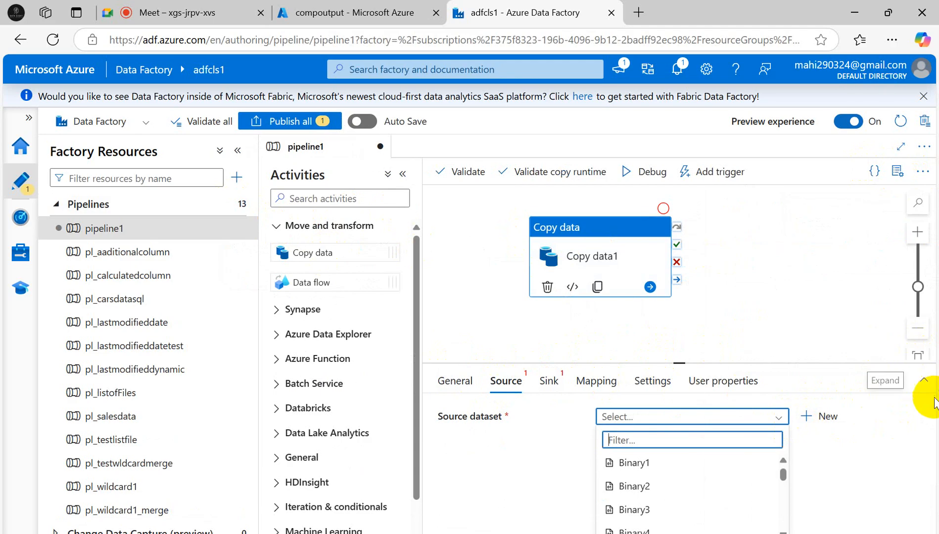
{"action": "left_click_drag", "start_coordinate": [783, 473], "coordinate": [784, 492]}
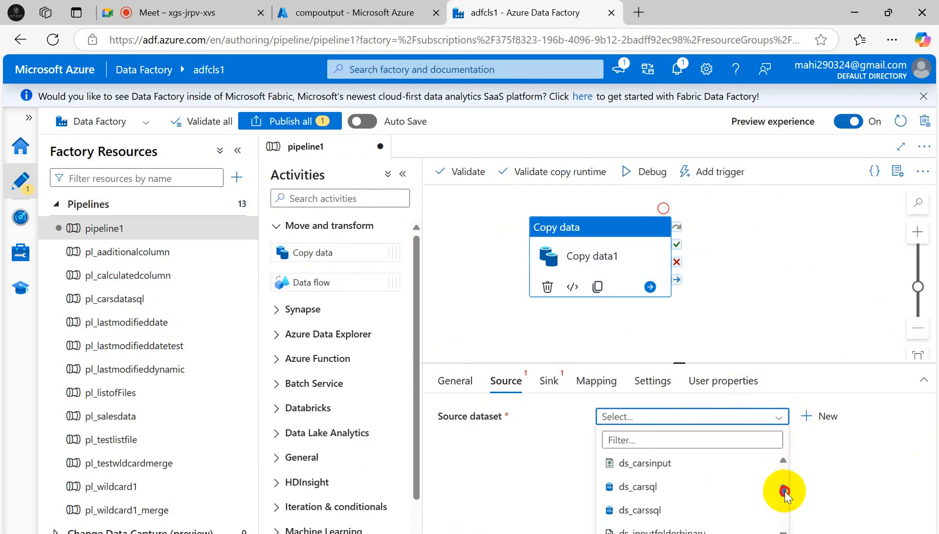
{"action": "left_click", "coordinate": [650, 465]}
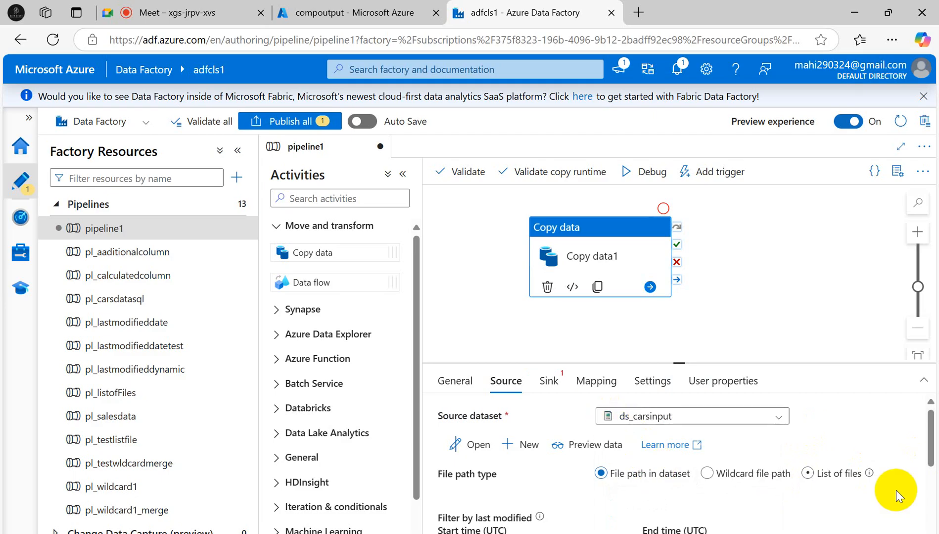
Step: Examine the Enable partitions discovery option and its description in the source settings
{"action": "left_click_drag", "start_coordinate": [932, 450], "coordinate": [933, 510]}
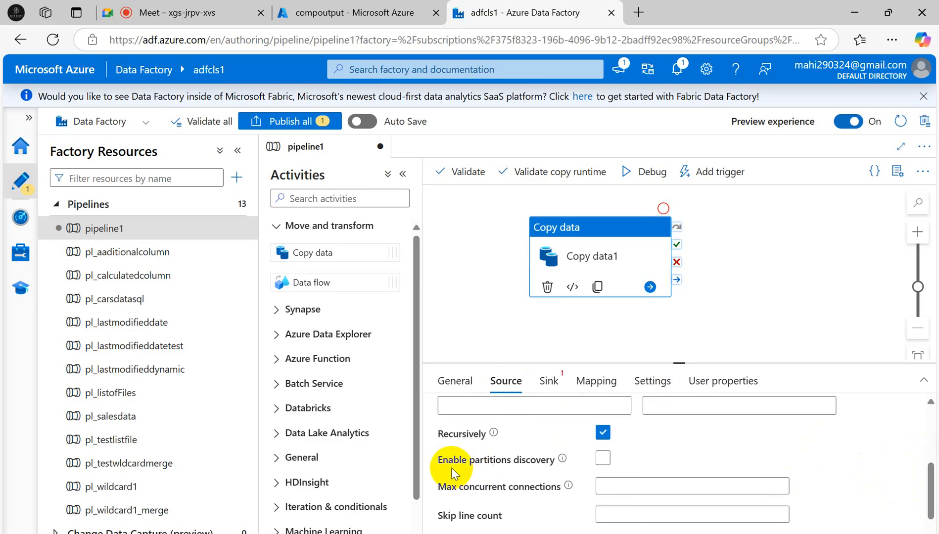
{"action": "left_click_drag", "start_coordinate": [429, 462], "coordinate": [564, 468]}
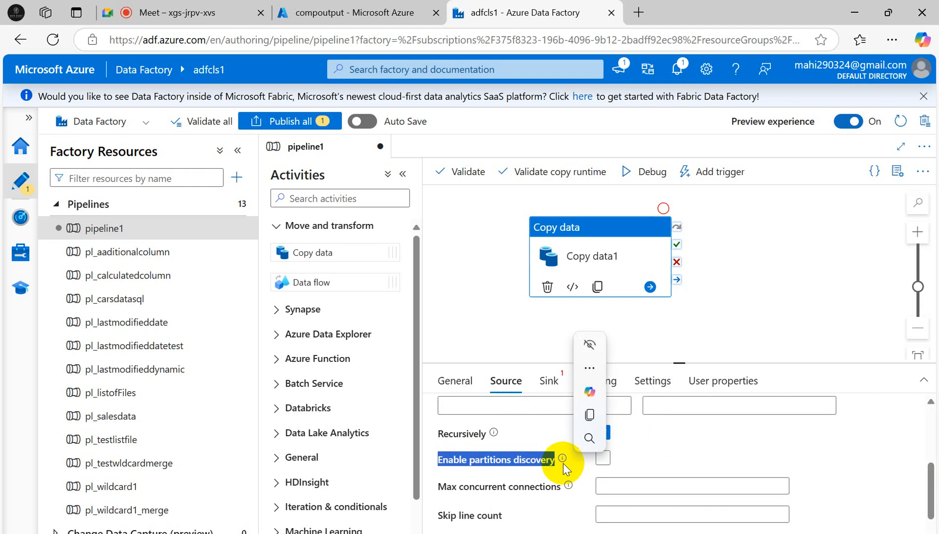
{"action": "left_click", "coordinate": [731, 439]}
{"action": "mouse_move", "coordinate": [563, 467]}
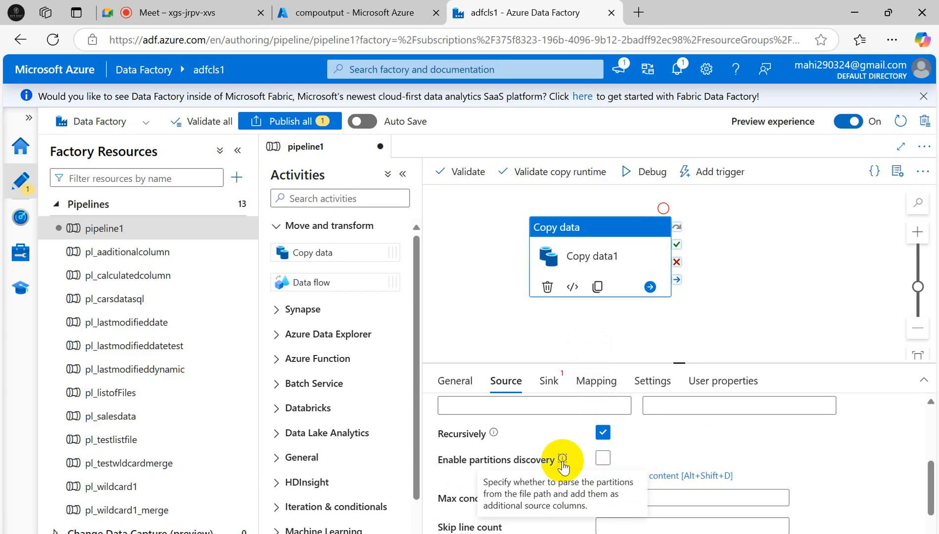
Step: Switch to the Book1 workbook in Excel and enter Company in cell A3 of Sheet3
{"action": "mouse_move", "coordinate": [653, 533]}
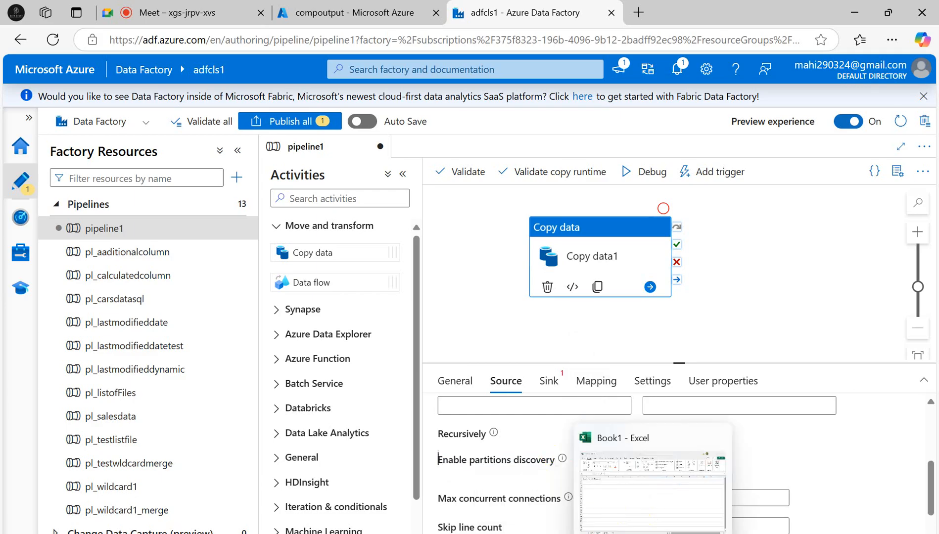
{"action": "left_click", "coordinate": [639, 514]}
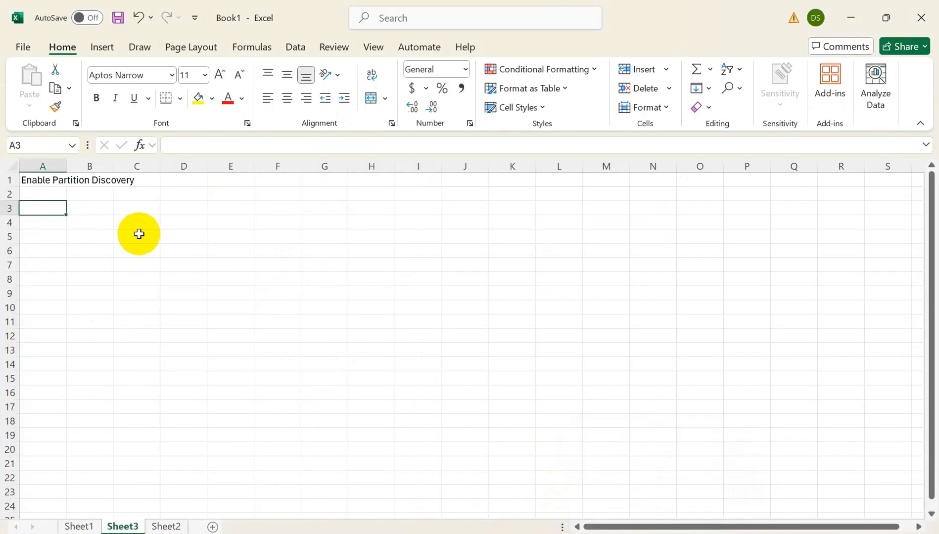
{"action": "type", "text": "Company"}
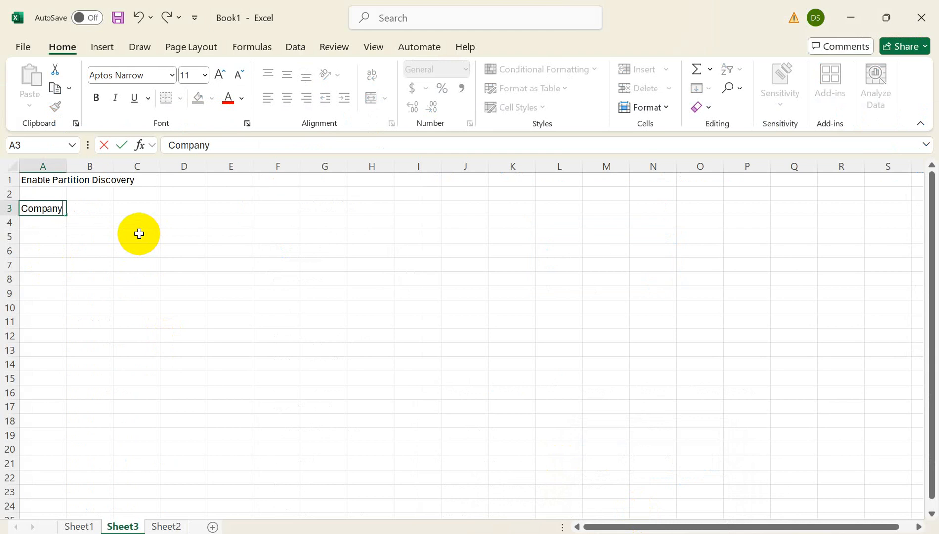
Step: Switch to the Azure portal and view the folders in the company container of the saadcls storage account
{"action": "key", "text": "alt+Tab"}
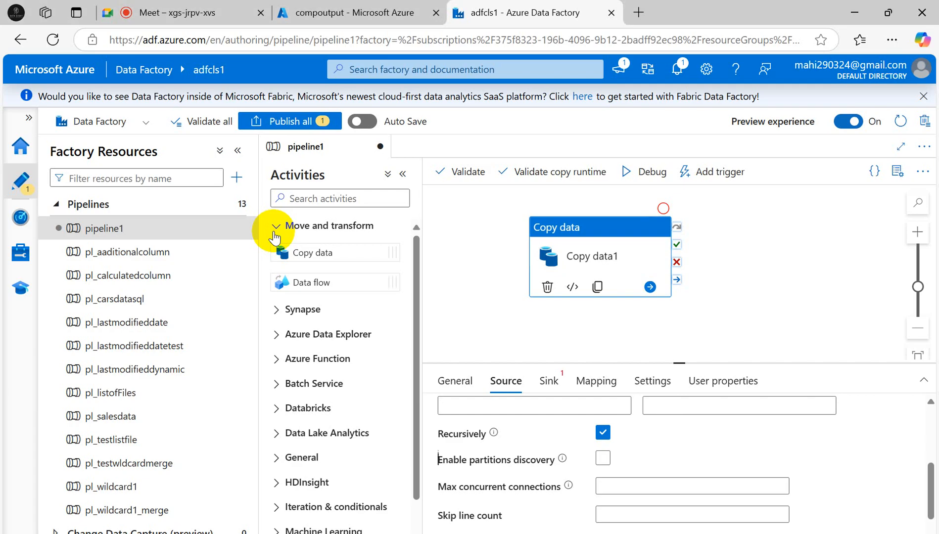
{"action": "left_click", "coordinate": [322, 18]}
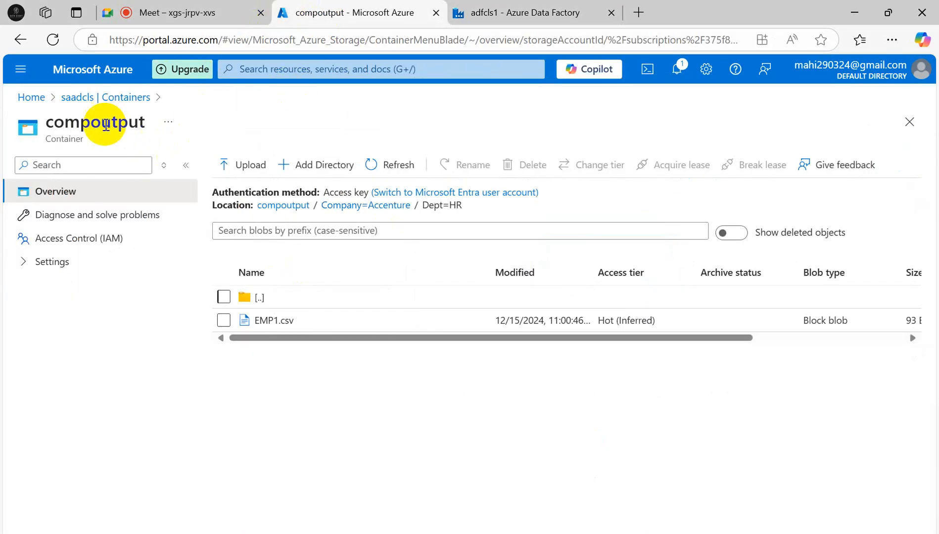
{"action": "left_click", "coordinate": [102, 96]}
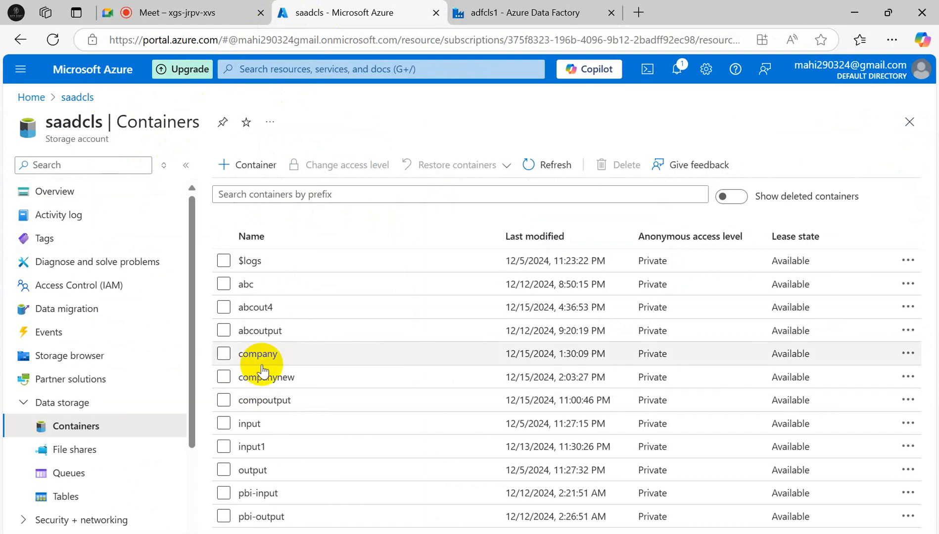
{"action": "left_click", "coordinate": [259, 355]}
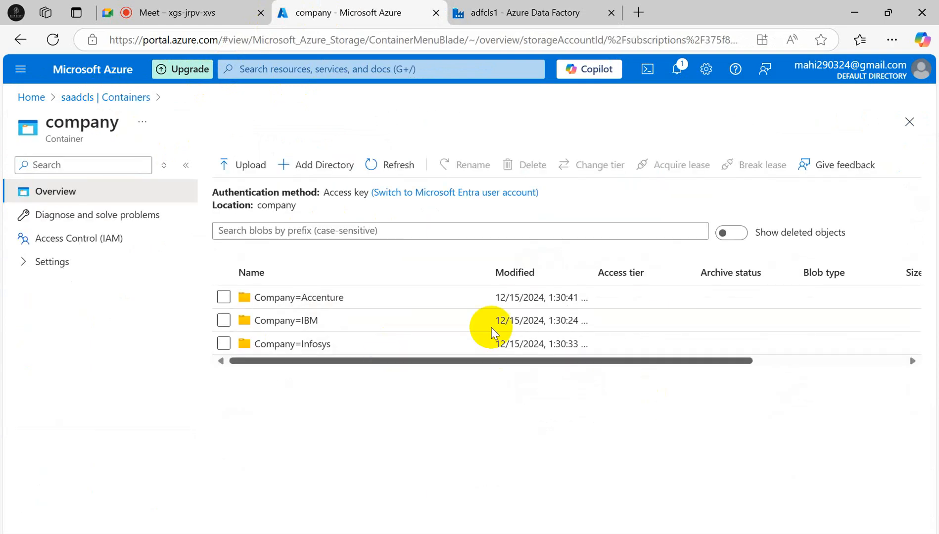
Step: Return to the Excel workbook and enter Company=Accenture in cell B4
{"action": "key", "text": "alt+Tab"}
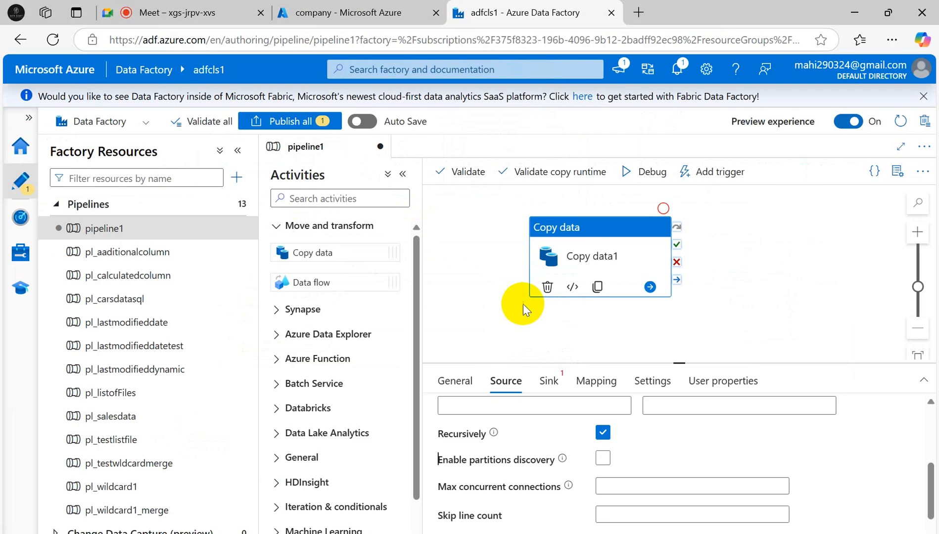
{"action": "key", "text": "alt+Tab"}
{"action": "key", "text": "alt+Tab"}
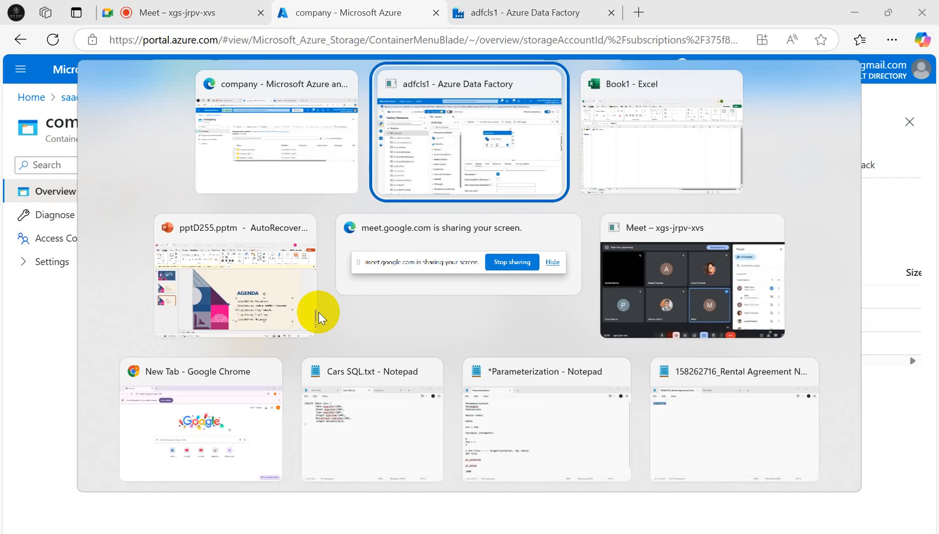
{"action": "key", "text": "alt+Tab"}
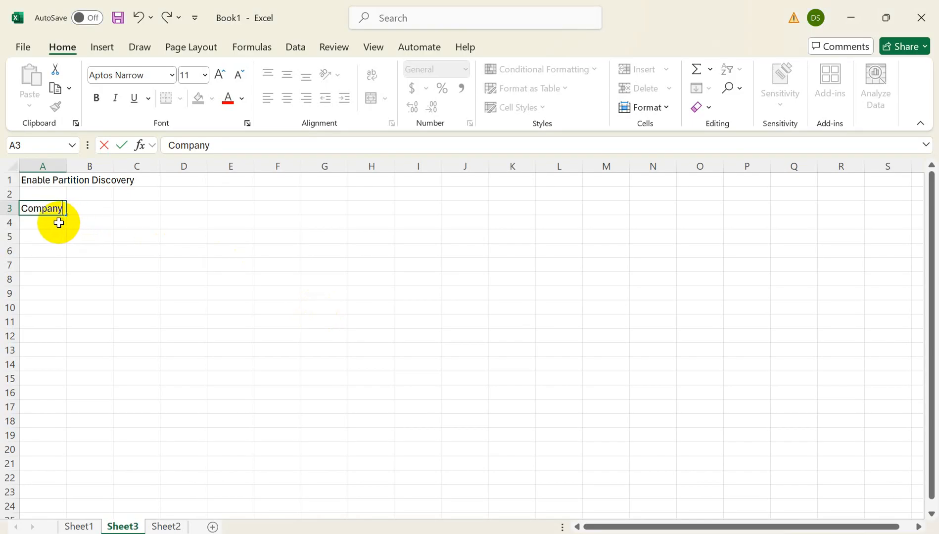
{"action": "left_click", "coordinate": [83, 219]}
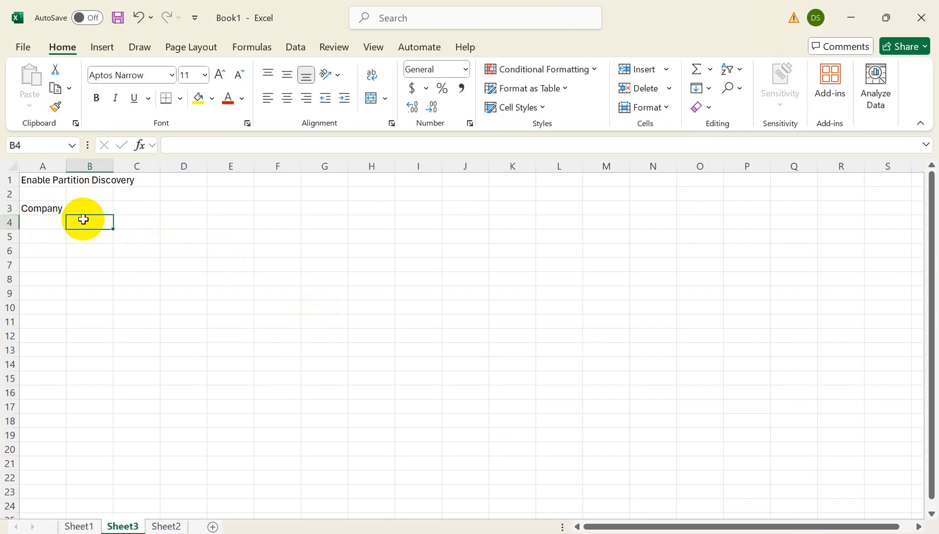
{"action": "type", "text": "Y"}
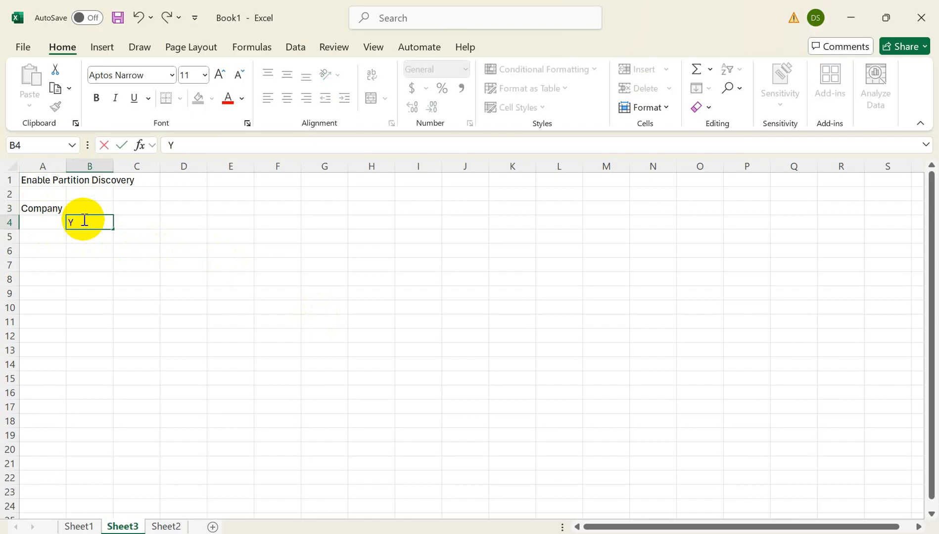
{"action": "key", "text": "BackSpace"}
{"action": "type", "text": "Company=A"}
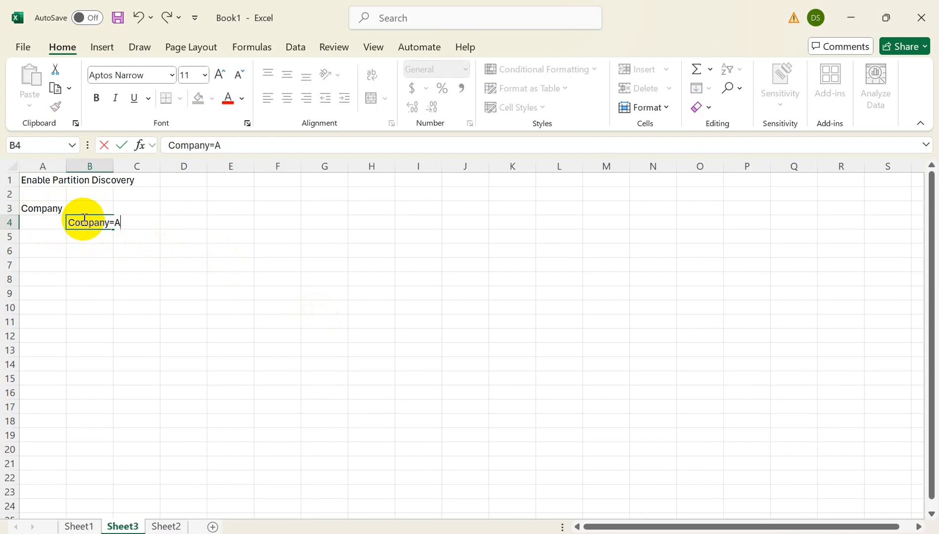
{"action": "type", "text": "ccenture"}
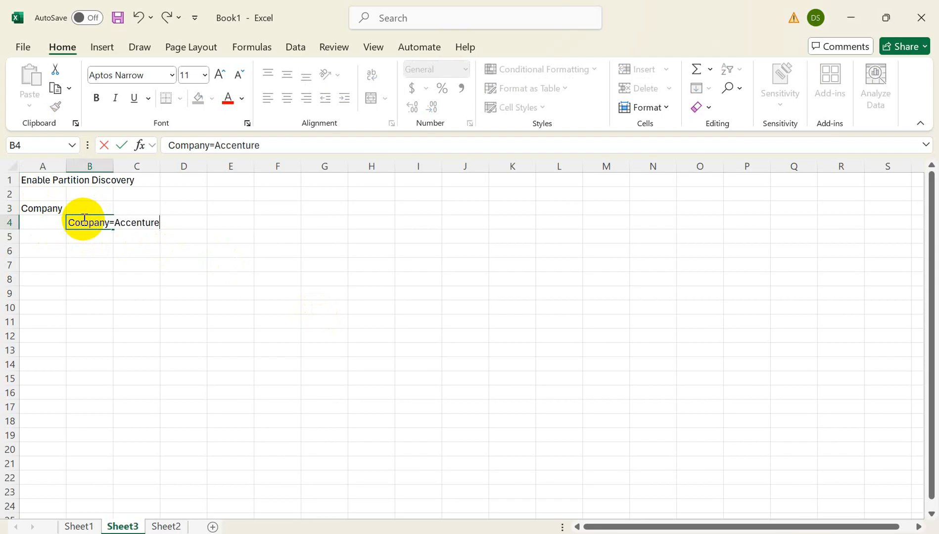
{"action": "left_click", "coordinate": [80, 241]}
Step: Copy cell B4 into B5 and change the copied text to Company=IBM
{"action": "left_click", "coordinate": [87, 222]}
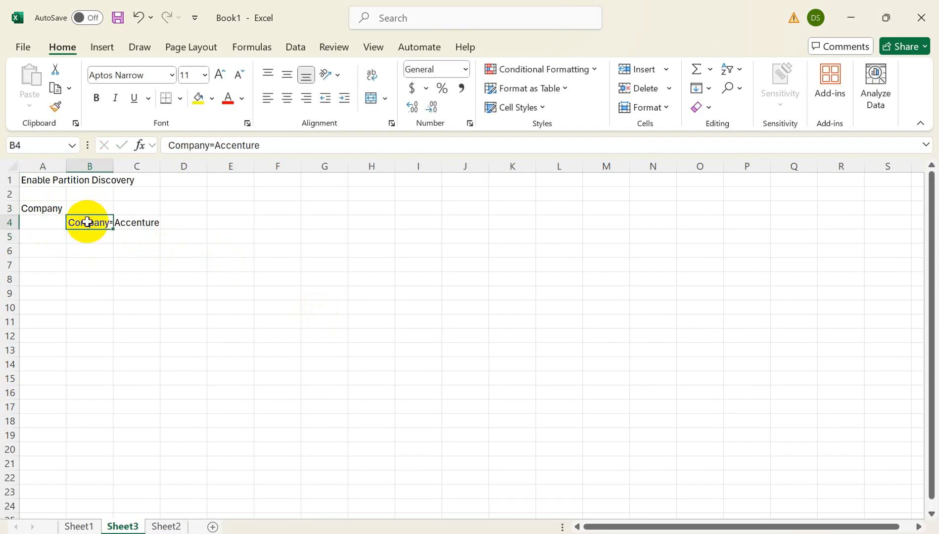
{"action": "key", "text": "ctrl+c"}
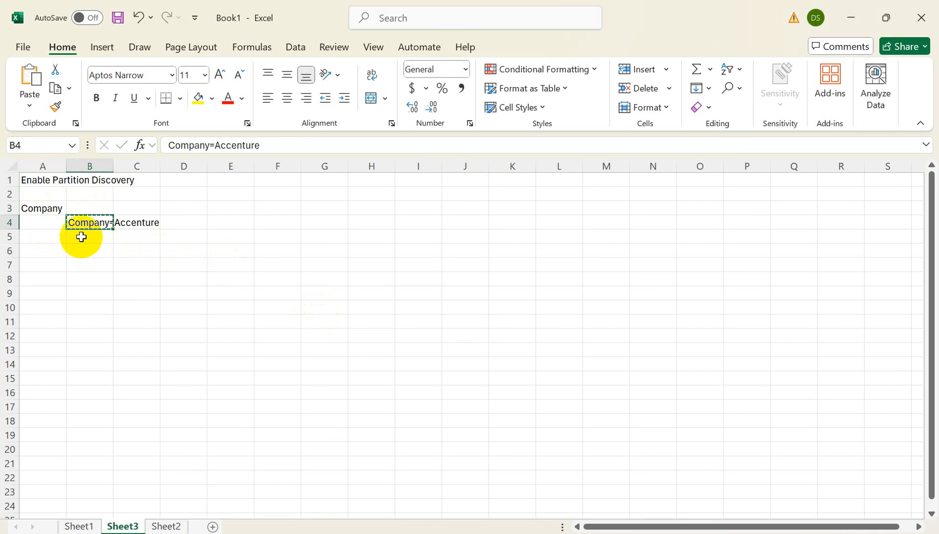
{"action": "left_click", "coordinate": [82, 237]}
{"action": "key", "text": "ctrl+v"}
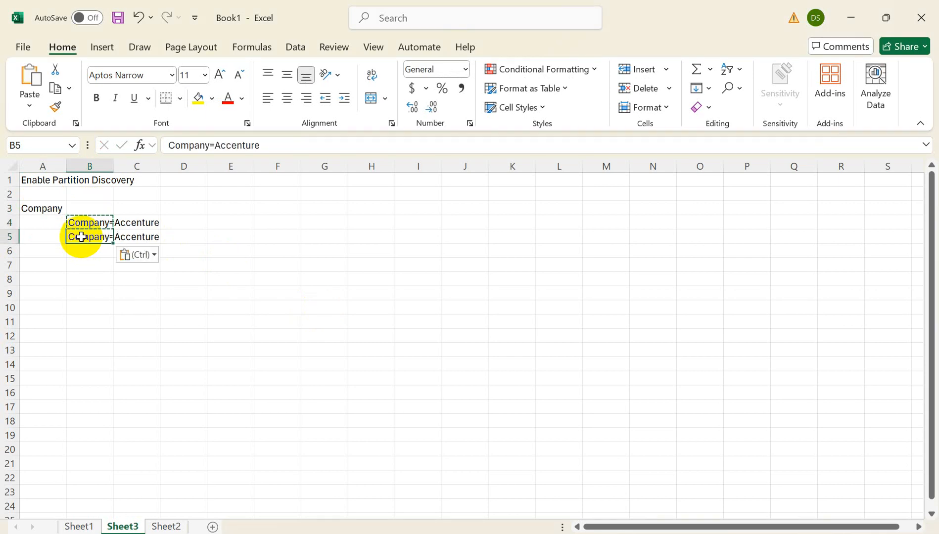
{"action": "left_click", "coordinate": [262, 145]}
{"action": "key", "text": "BackSpace"}
{"action": "key", "text": "BackSpace"}
{"action": "key", "text": "BackSpace"}
{"action": "key", "text": "BackSpace"}
{"action": "key", "text": "BackSpace"}
{"action": "key", "text": "BackSpace"}
{"action": "key", "text": "BackSpace"}
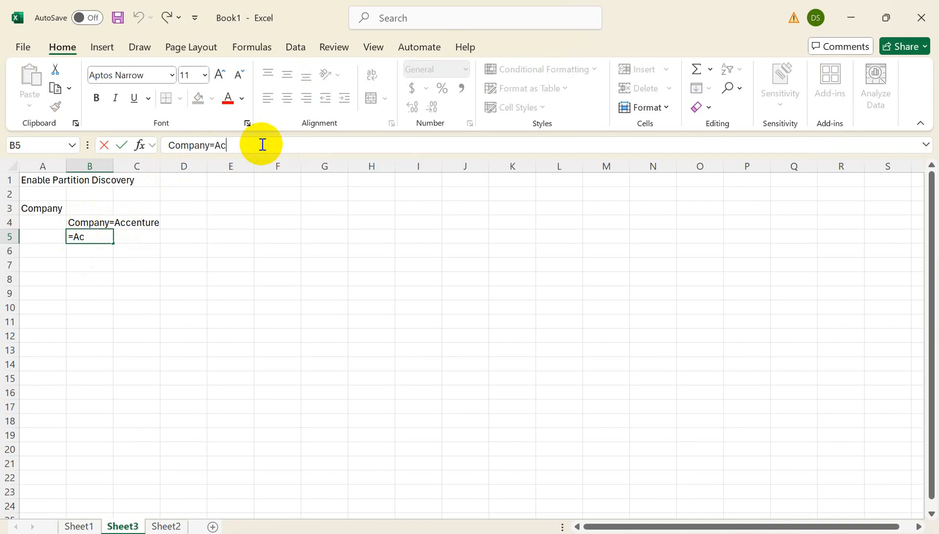
{"action": "key", "text": "BackSpace"}
{"action": "type", "text": "IBM"}
{"action": "left_click", "coordinate": [216, 292]}
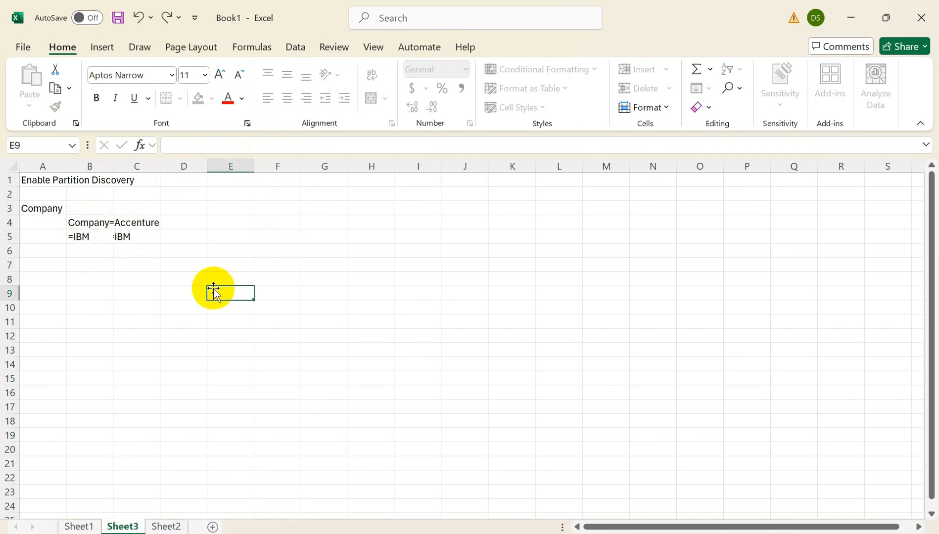
Step: Copy cell B5 into B6 and change the copied text to Company=Infosys
{"action": "left_click", "coordinate": [100, 234]}
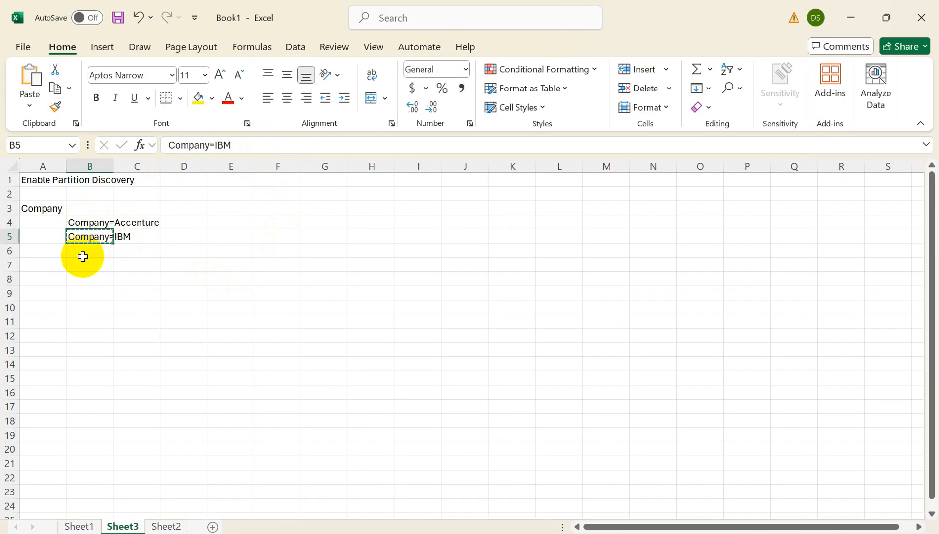
{"action": "left_click", "coordinate": [82, 252]}
{"action": "key", "text": "ctrl+v"}
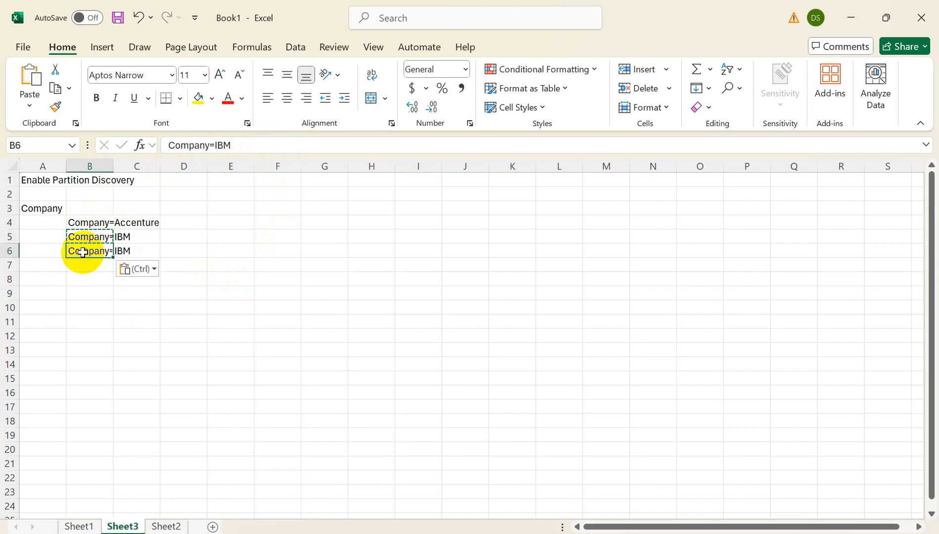
{"action": "left_click", "coordinate": [235, 146]}
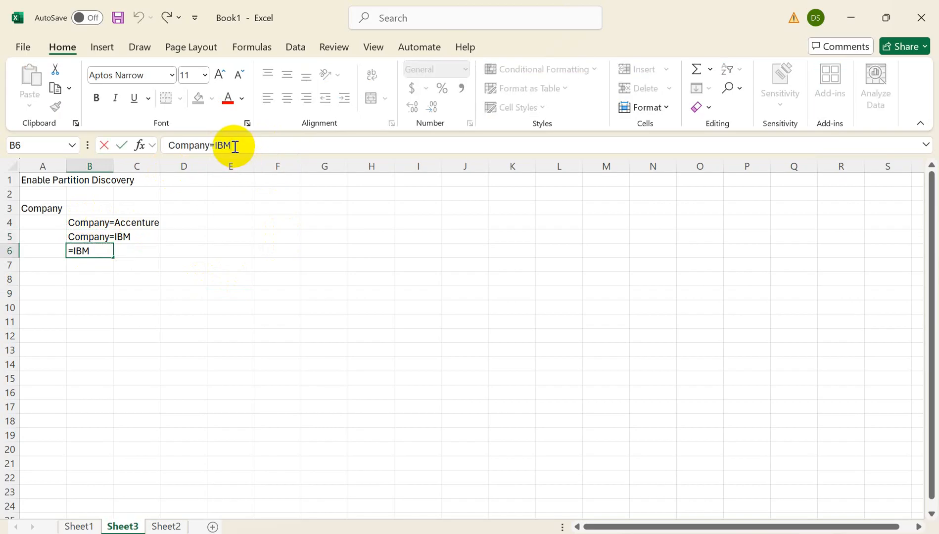
{"action": "key", "text": "BackSpace"}
{"action": "key", "text": "BackSpace"}
{"action": "key", "text": "BackSpace"}
{"action": "type", "text": "in"}
{"action": "type", "text": "Infosys"}
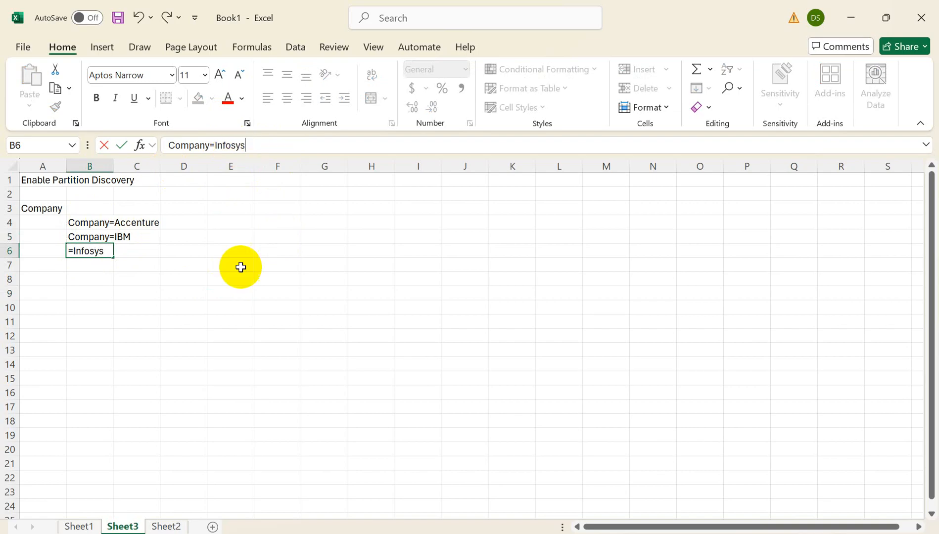
{"action": "left_click", "coordinate": [164, 306]}
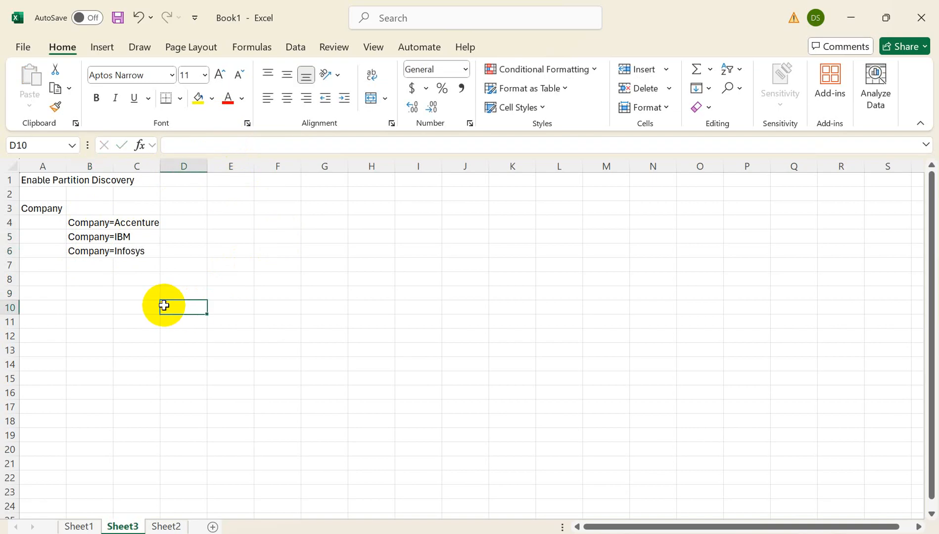
{"action": "left_click", "coordinate": [41, 211]}
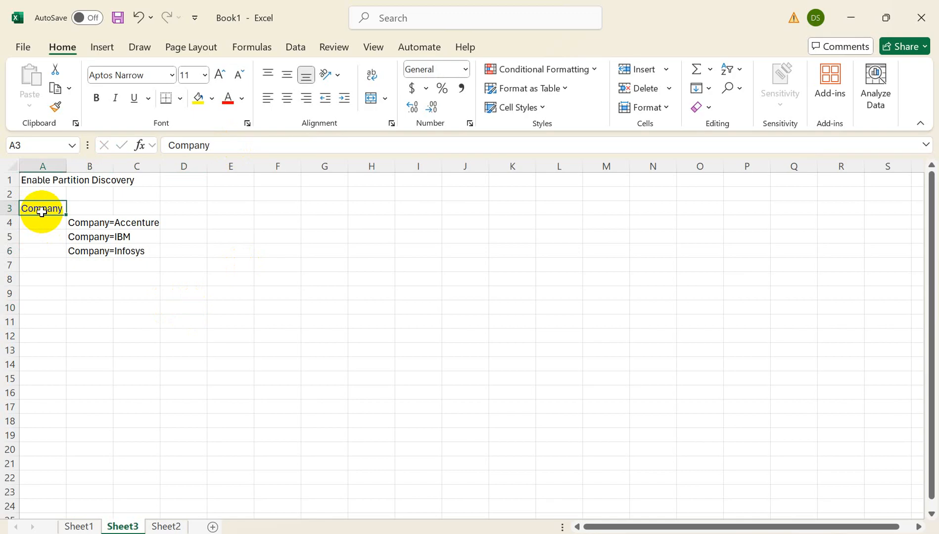
{"action": "left_click", "coordinate": [52, 292]}
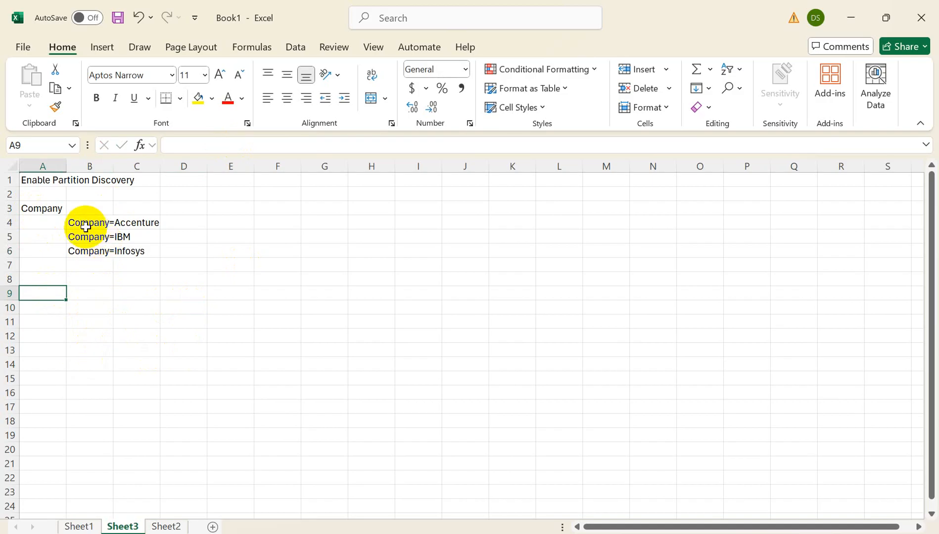
Step: Switch to the Azure portal and open the Dept=HR folder inside the Company=Accenture folder
{"action": "left_click", "coordinate": [188, 228]}
{"action": "key", "text": "alt+Tab"}
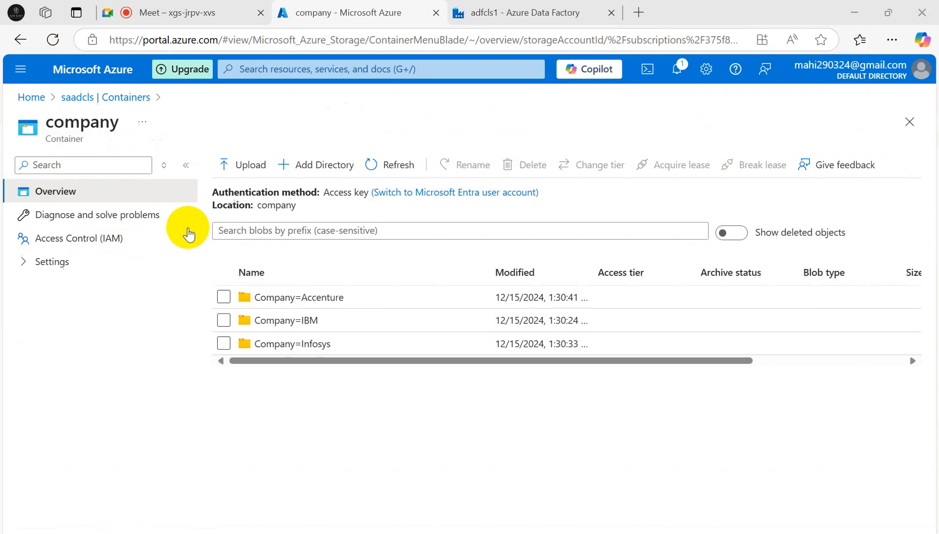
{"action": "left_click", "coordinate": [272, 298]}
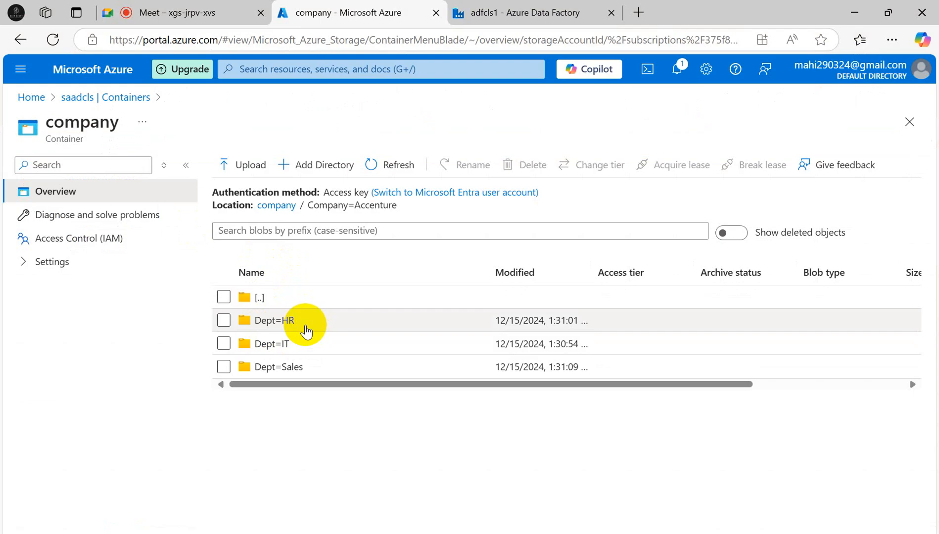
{"action": "double_click", "coordinate": [277, 323]}
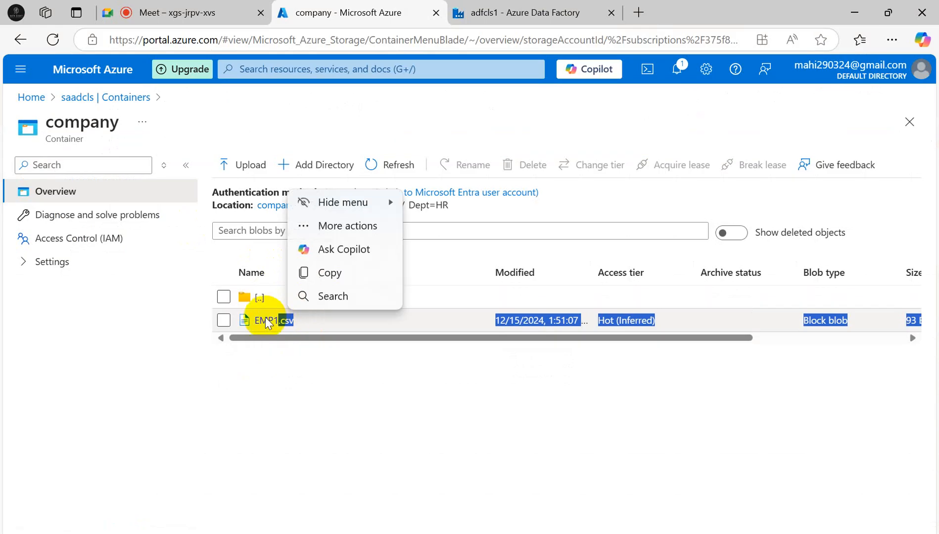
Step: Return to the Excel workbook and enter Dept= HR in cell E4 and EMP1 in cell F4
{"action": "key", "text": "alt+Tab"}
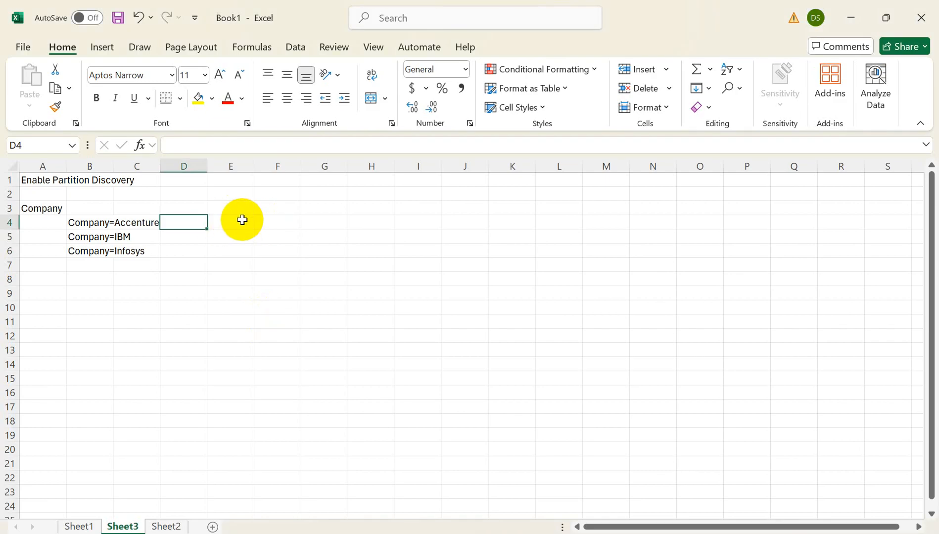
{"action": "left_click", "coordinate": [224, 224]}
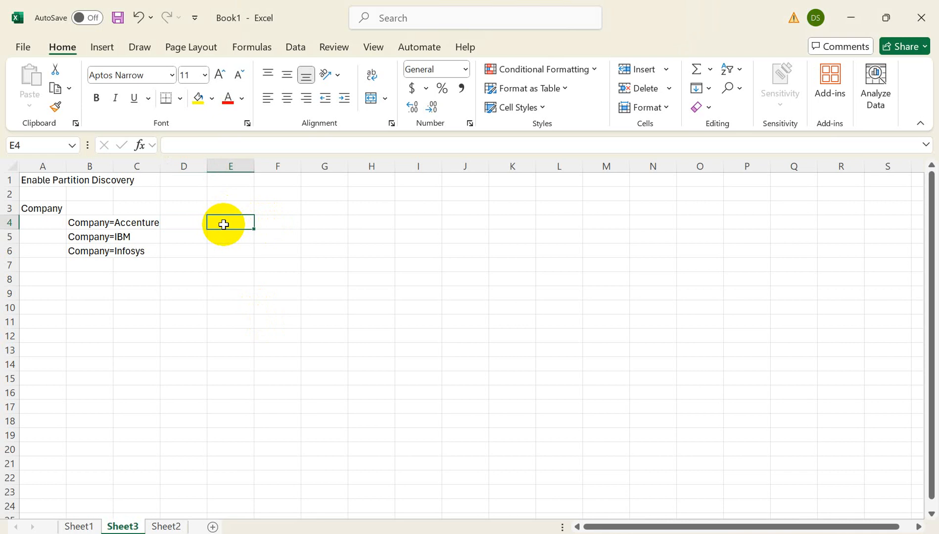
{"action": "type", "text": "Dp"}
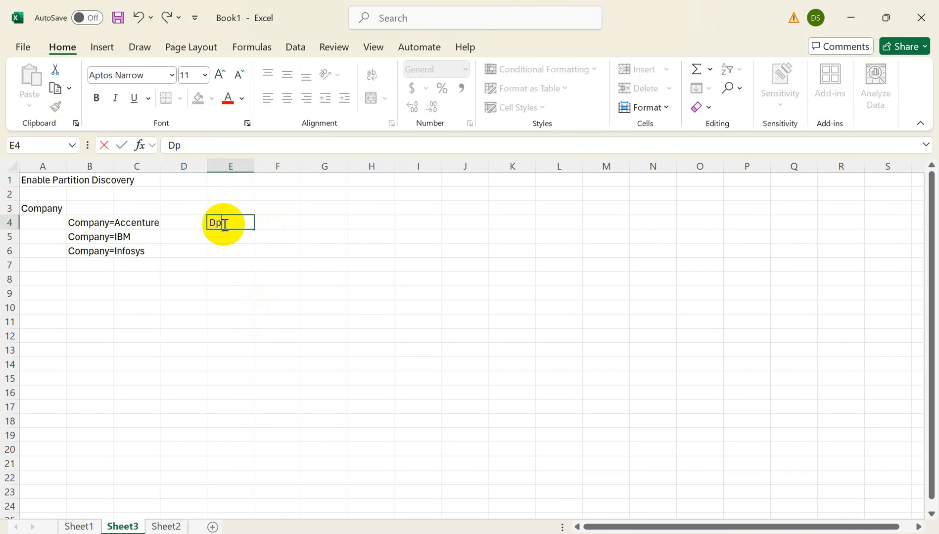
{"action": "key", "text": "BackSpace"}
{"action": "type", "text": "ep"}
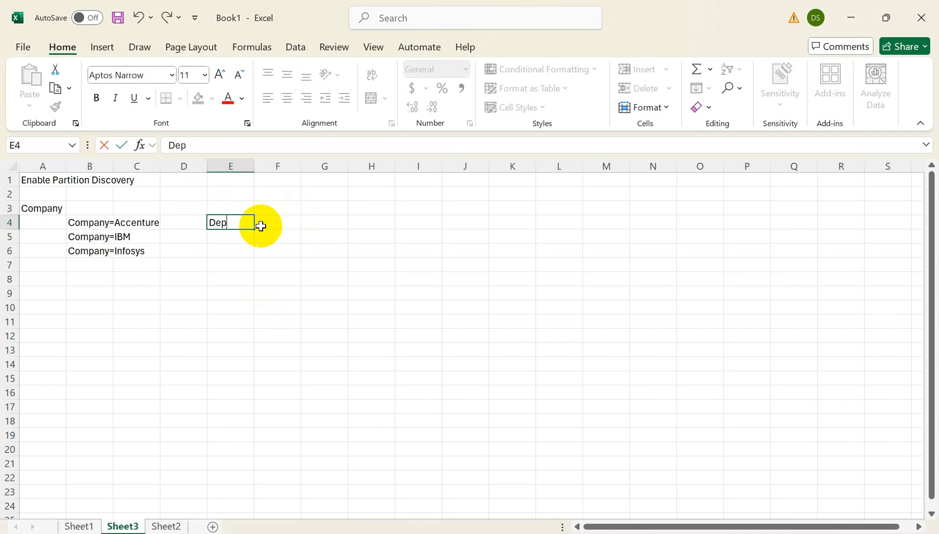
{"action": "type", "text": "t= HR"}
{"action": "left_click", "coordinate": [294, 222]}
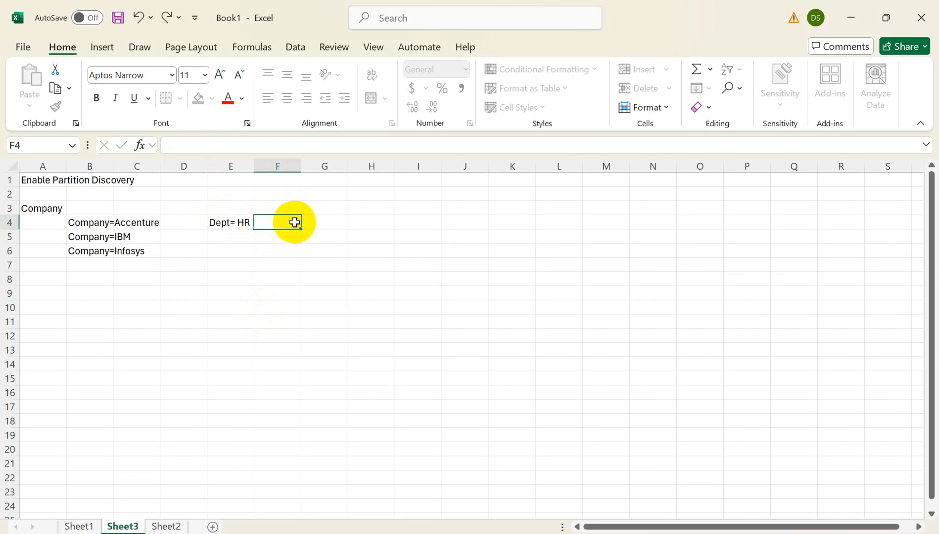
{"action": "type", "text": "EMP1"}
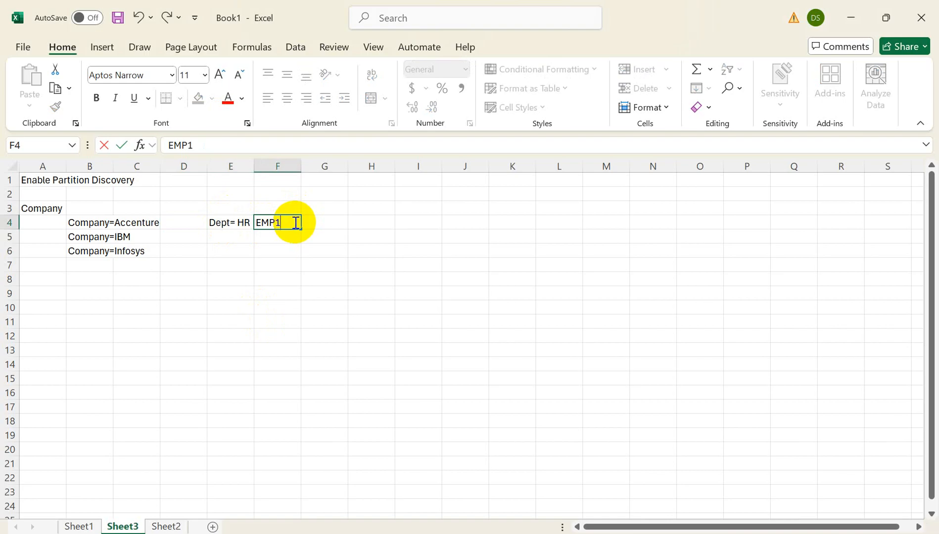
Step: Enter the column headers EMP ID in cell F9 and EMP Name in cell G9
{"action": "left_click", "coordinate": [276, 292]}
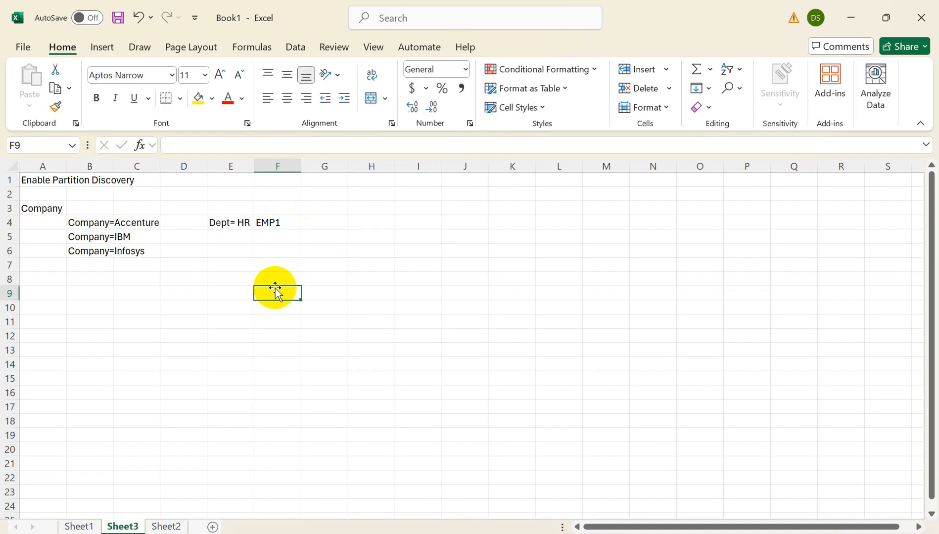
{"action": "type", "text": "EMP ID"}
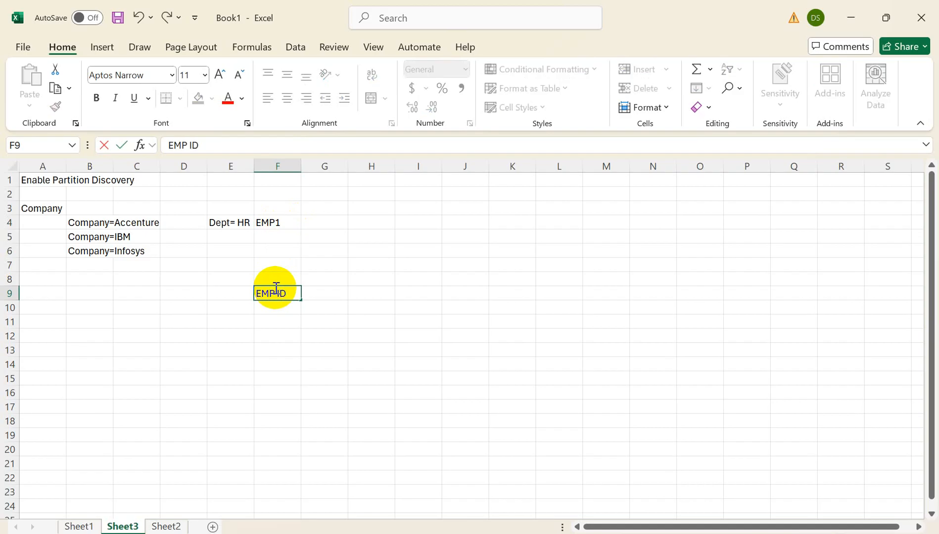
{"action": "key", "text": "Tab"}
{"action": "type", "text": "EMP"}
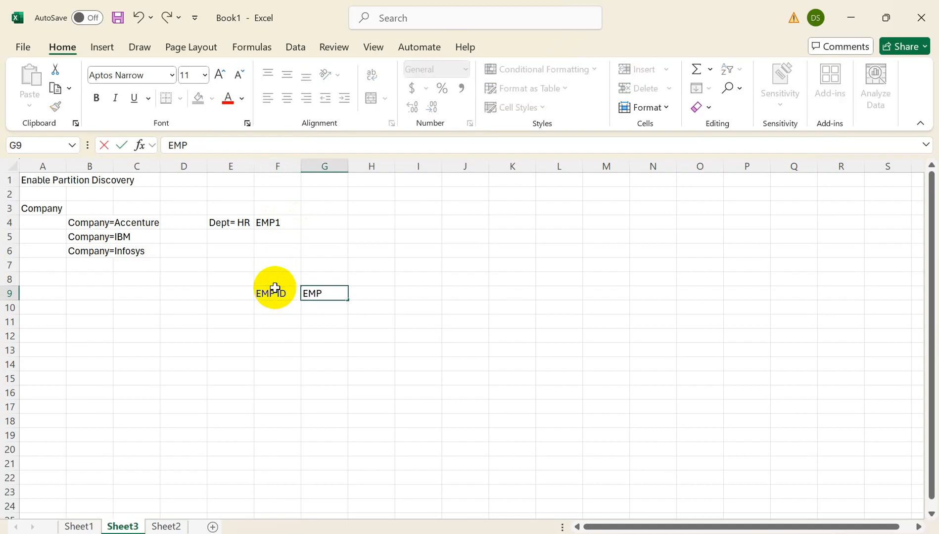
{"action": "type", "text": " Name"}
Step: Fill in a sample record below the headers with ID 1 in F10 and an employee's first name in G10
{"action": "left_click", "coordinate": [279, 307]}
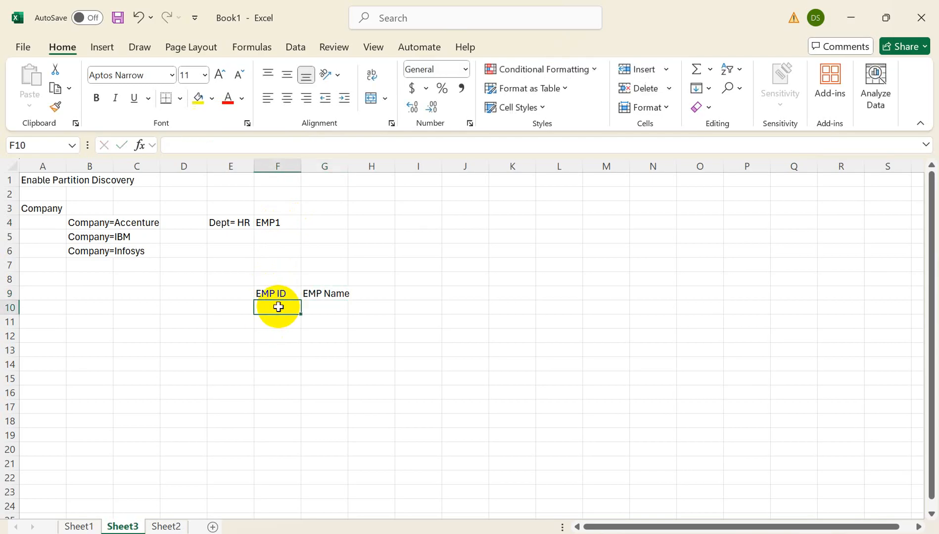
{"action": "type", "text": "1"}
{"action": "left_click", "coordinate": [330, 308]}
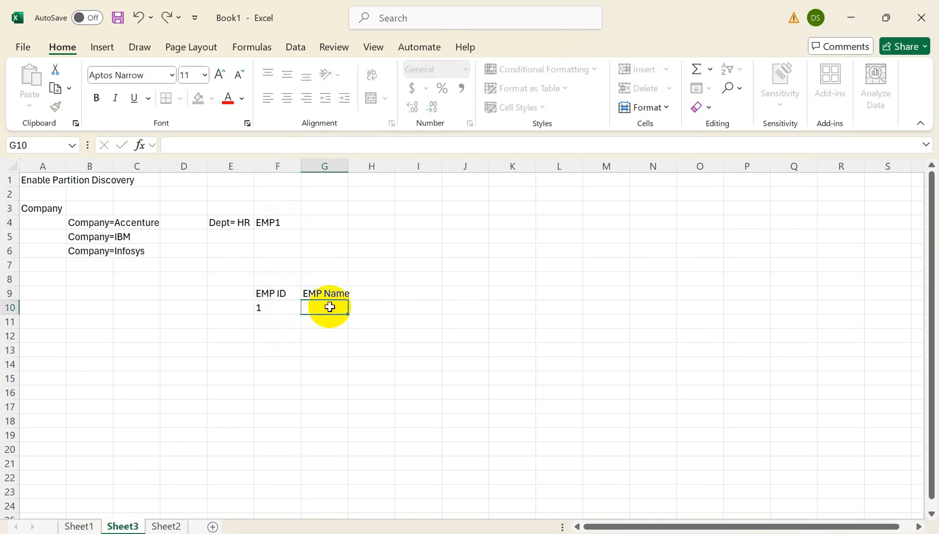
{"action": "type", "text": "Pooja"}
{"action": "left_click", "coordinate": [305, 350]}
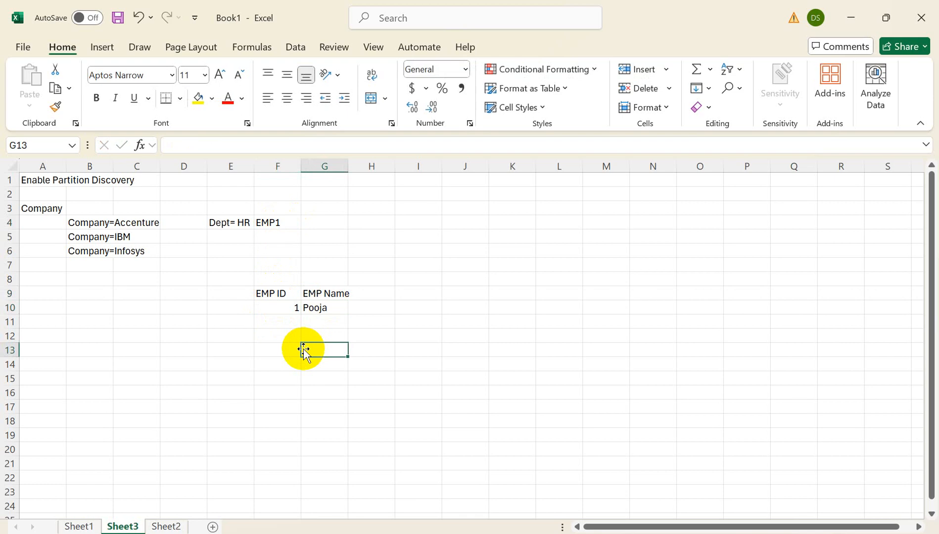
{"action": "left_click", "coordinate": [261, 296]}
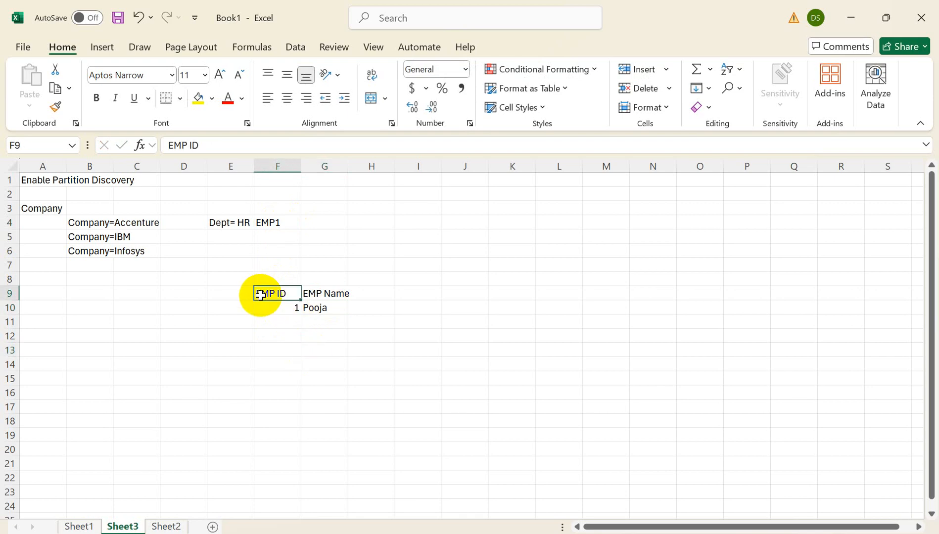
{"action": "left_click", "coordinate": [33, 180]}
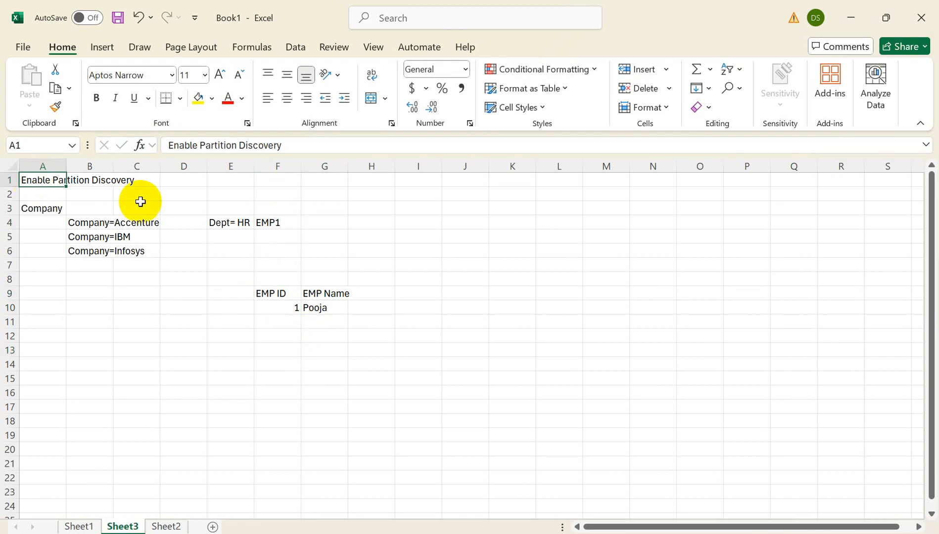
Step: Add the headers Company Name in H9 and Dept in I9, fitting column H to its content
{"action": "left_click", "coordinate": [373, 297]}
{"action": "type", "text": "C"}
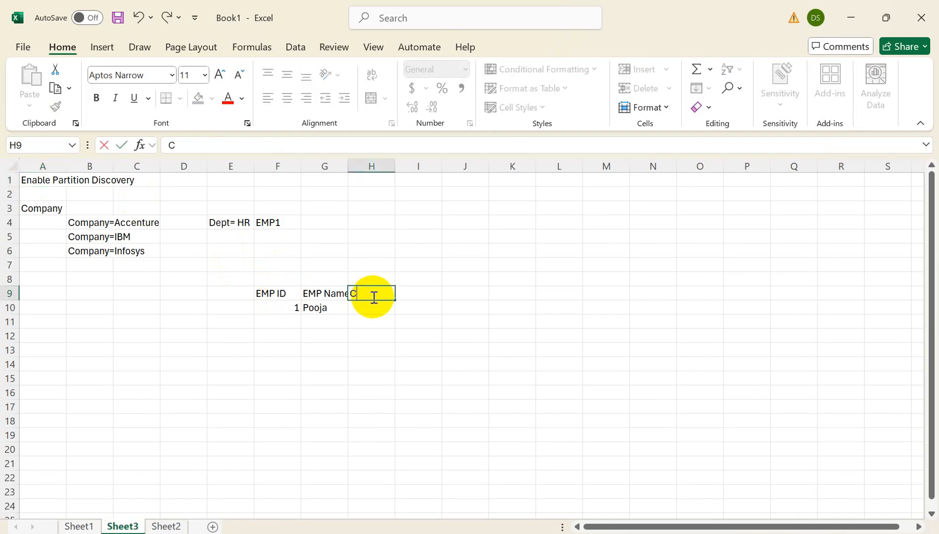
{"action": "type", "text": "ompany Name"}
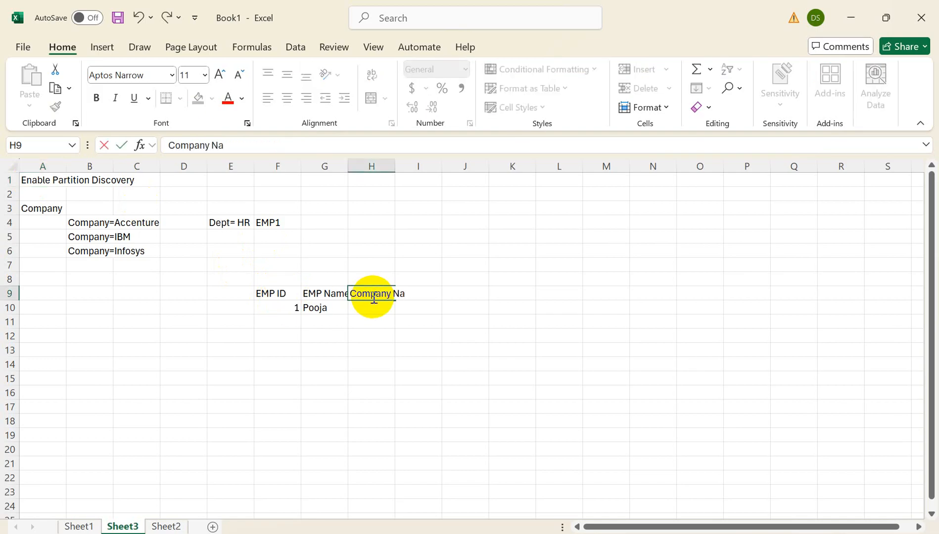
{"action": "left_click", "coordinate": [391, 167]}
{"action": "double_click", "coordinate": [395, 166]}
{"action": "left_click", "coordinate": [440, 292]}
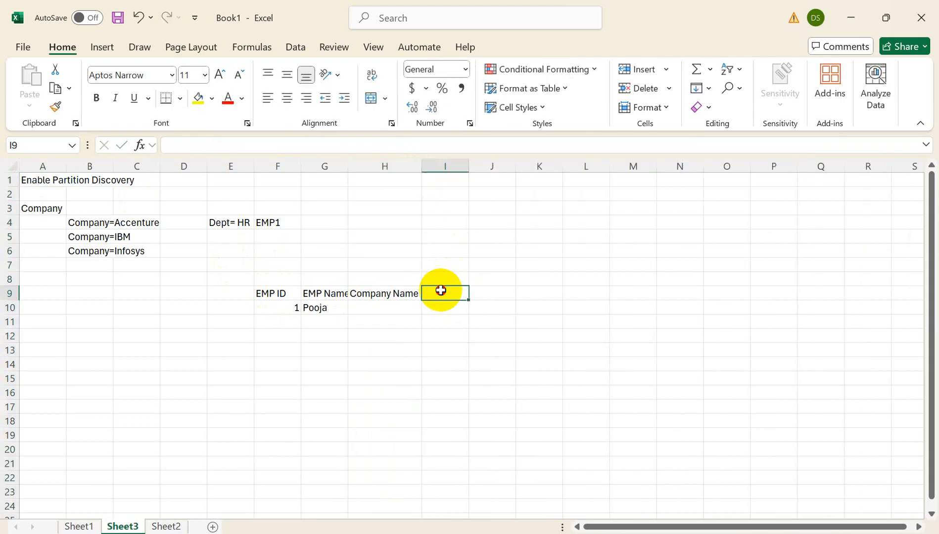
{"action": "type", "text": "Dept"}
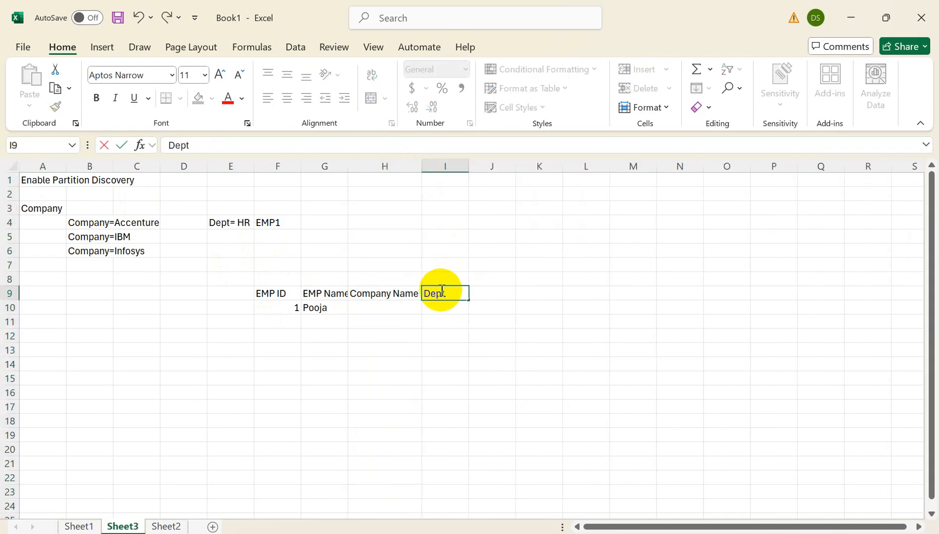
{"action": "left_click", "coordinate": [590, 321]}
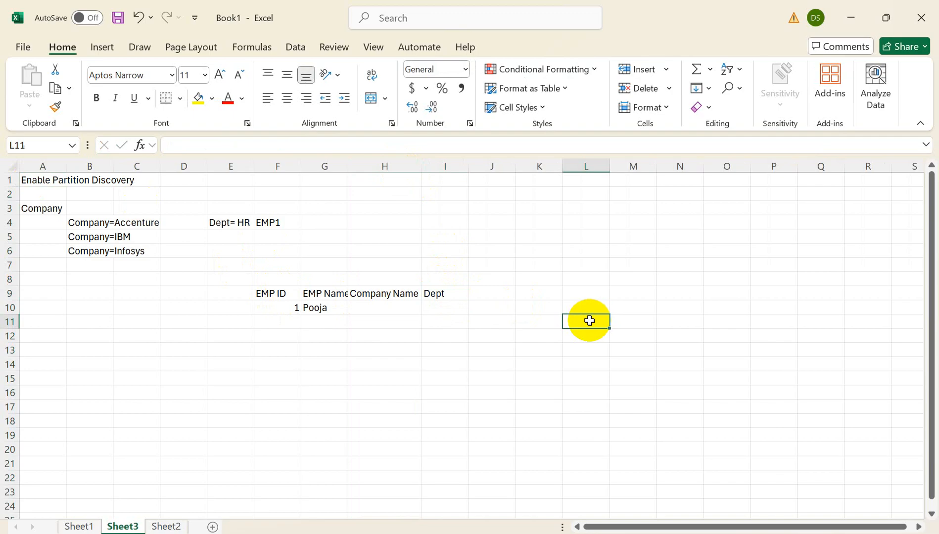
{"action": "left_click_drag", "start_coordinate": [256, 296], "coordinate": [323, 309]}
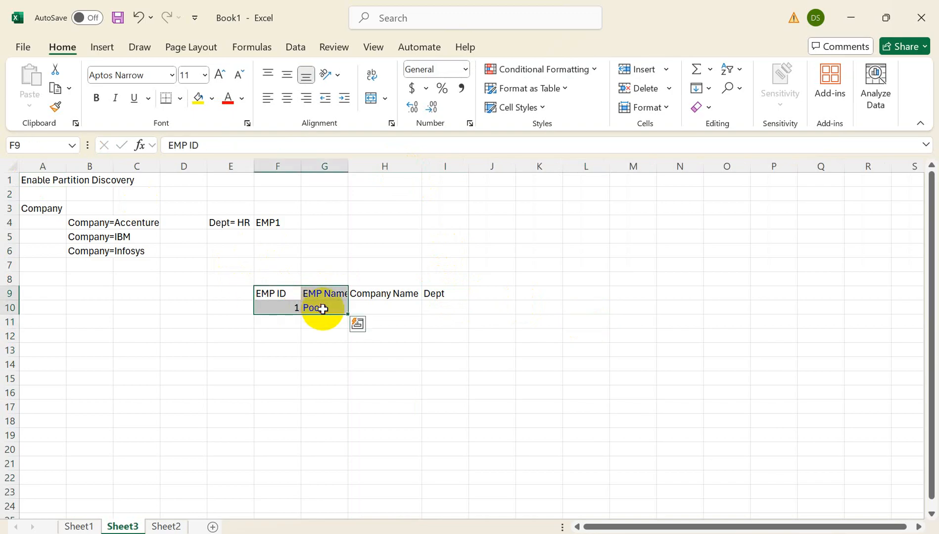
{"action": "left_click", "coordinate": [396, 295]}
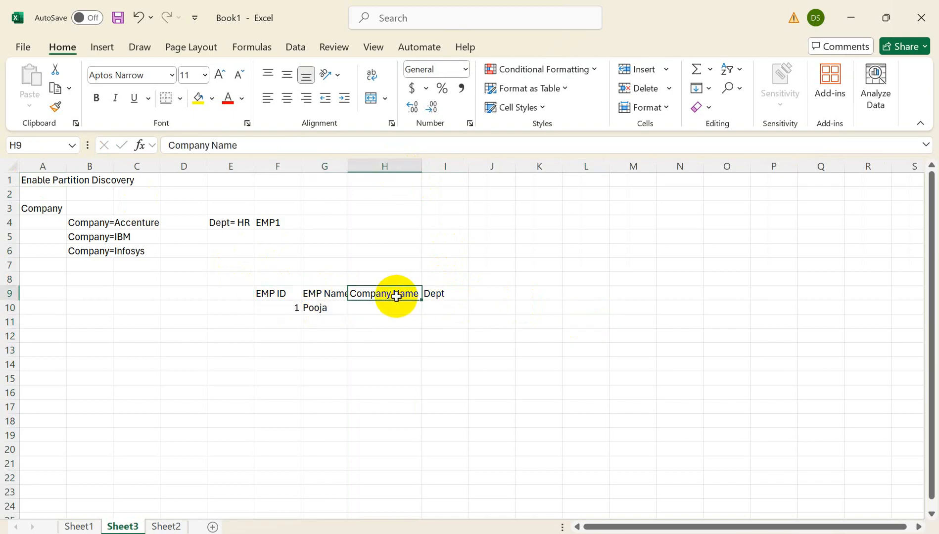
{"action": "left_click", "coordinate": [447, 292]}
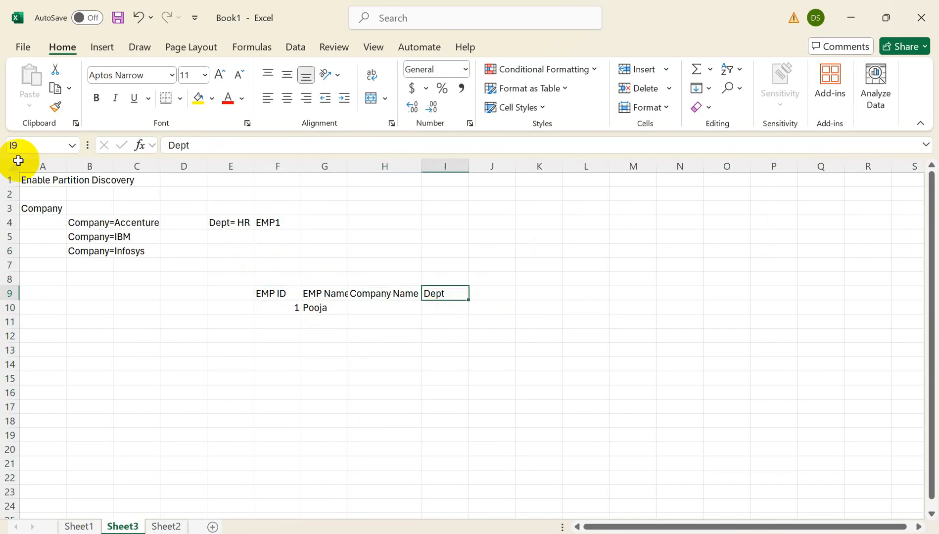
{"action": "left_click", "coordinate": [80, 226]}
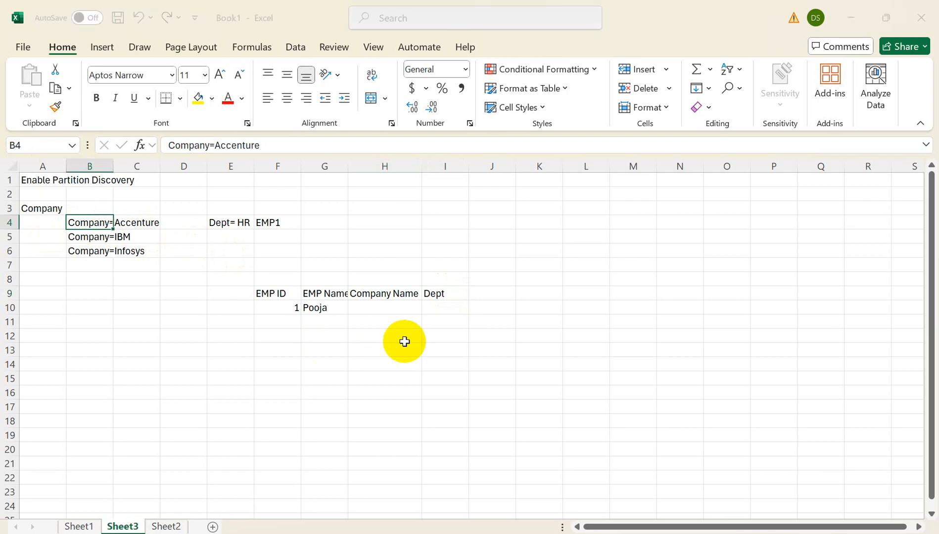
Step: Switch to the Azure portal and view the contents of EMP1.csv in the Dept=HR folder
{"action": "key", "text": "alt+Tab"}
{"action": "left_click", "coordinate": [264, 320]}
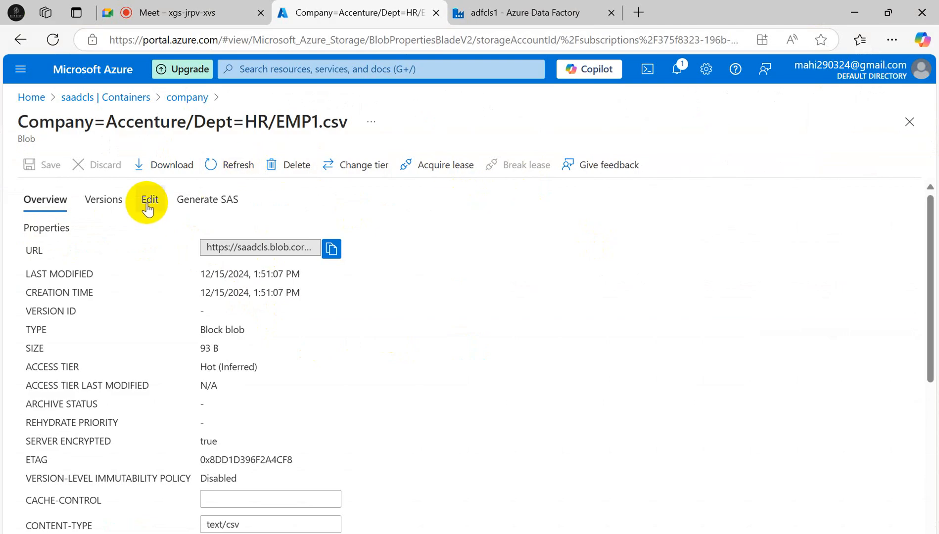
{"action": "left_click", "coordinate": [149, 201]}
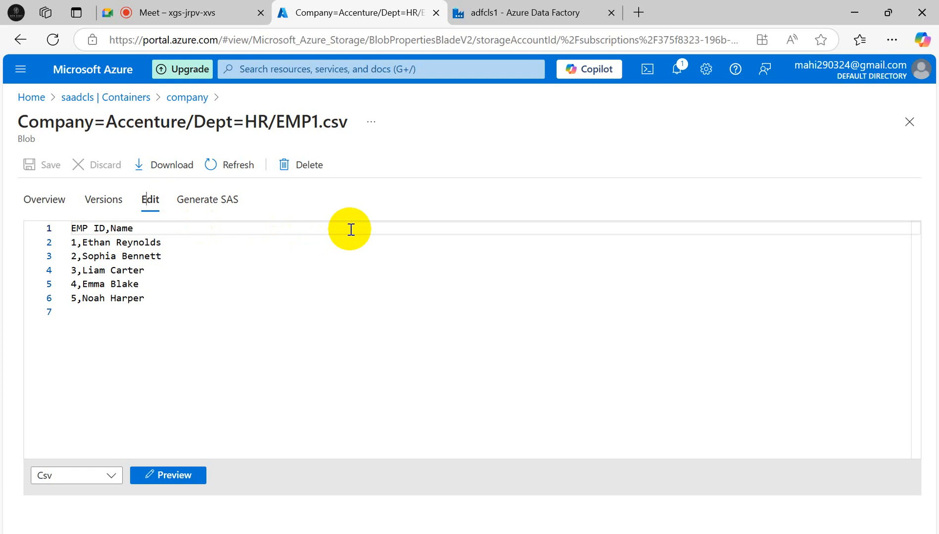
Step: Compare the expected output columns outlined in the Excel sheet with the contents of EMP1.csv in the Azure portal
{"action": "key", "text": "alt+Tab"}
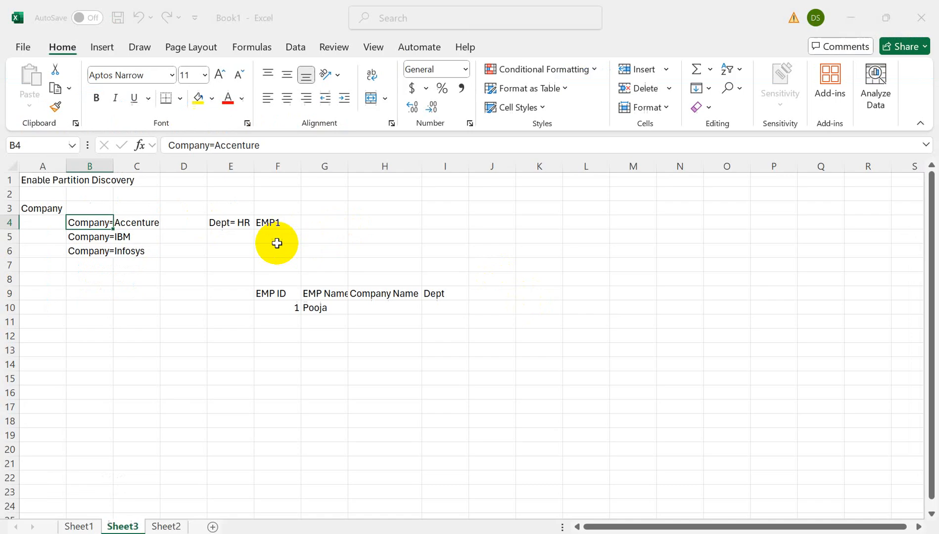
{"action": "left_click", "coordinate": [55, 180]}
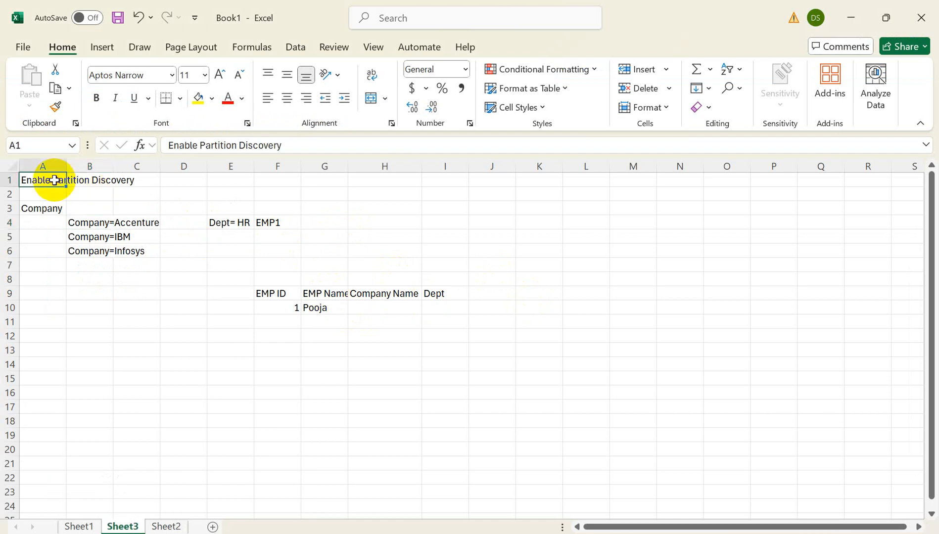
{"action": "key", "text": "alt+Tab"}
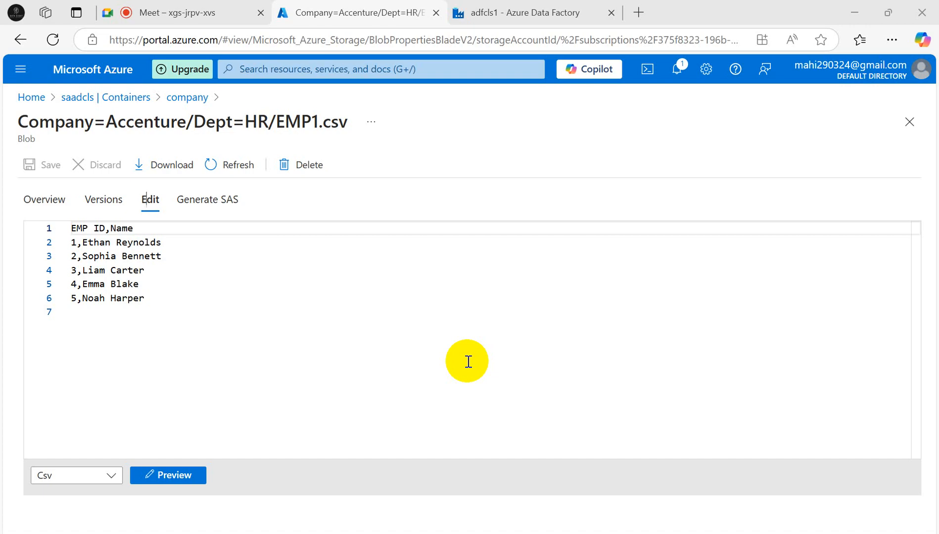
{"action": "key", "text": "alt+Tab"}
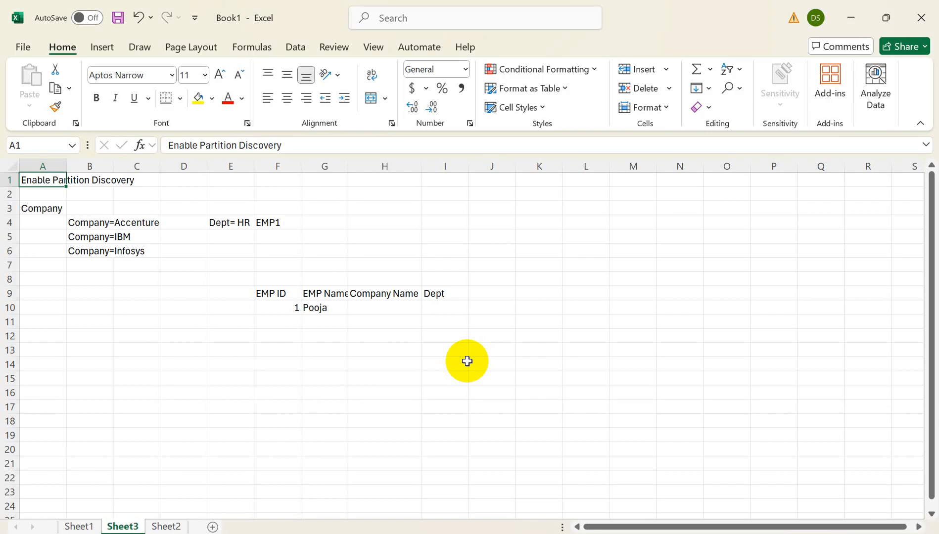
{"action": "key", "text": "alt+Tab"}
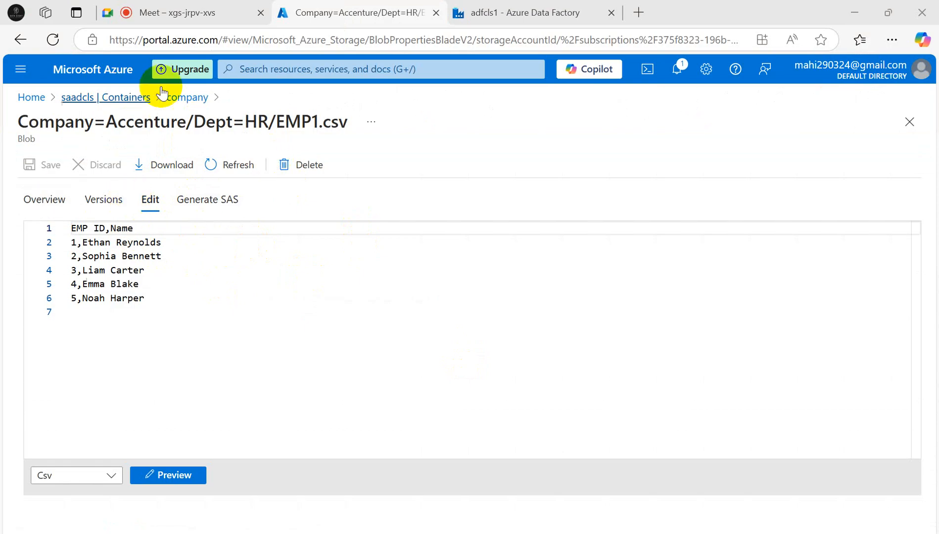
Step: Close EMP1.csv and view the partition folders at the root of the company container
{"action": "left_click", "coordinate": [915, 130]}
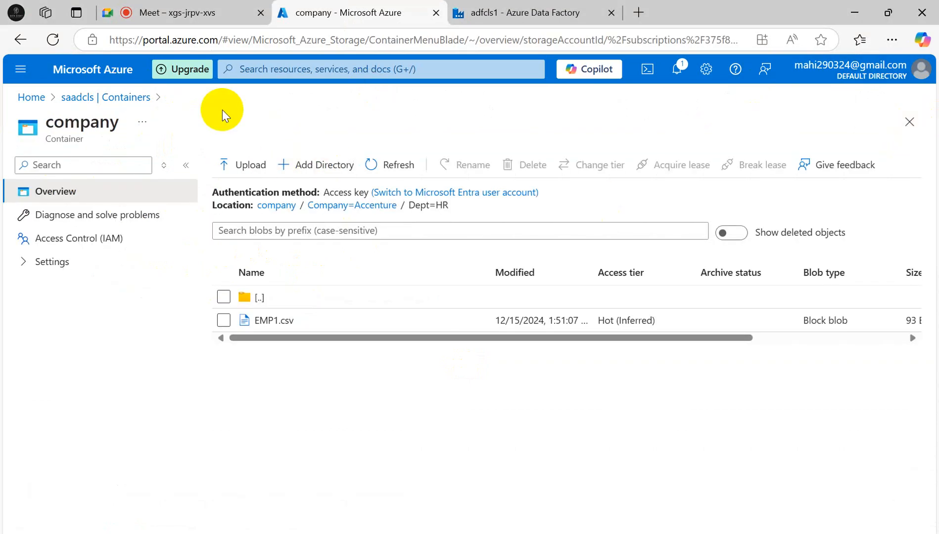
{"action": "left_click", "coordinate": [88, 99]}
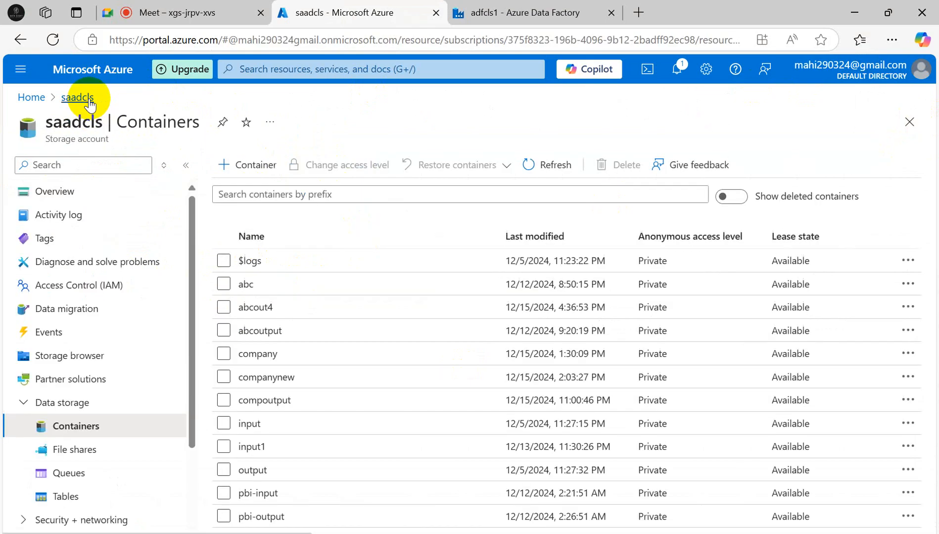
{"action": "left_click", "coordinate": [257, 355]}
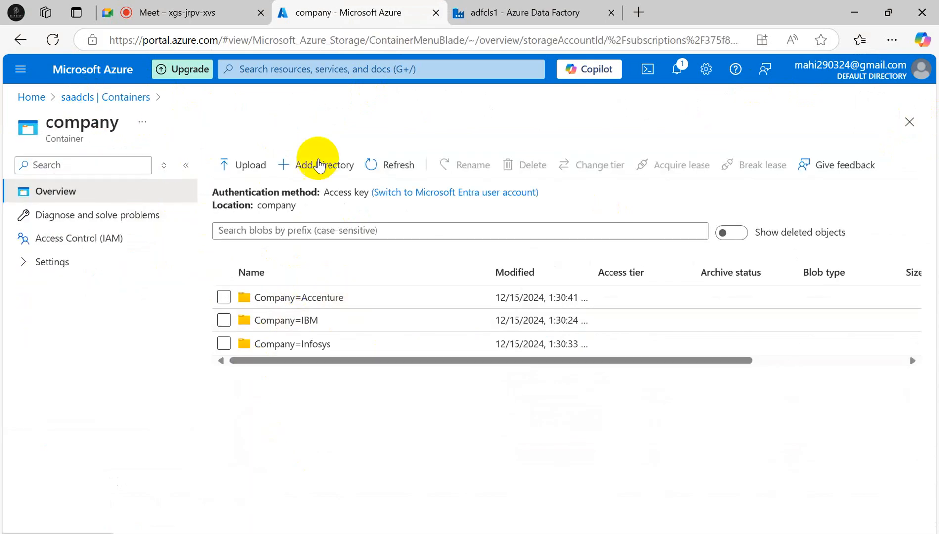
Step: Switch to Azure Data Factory and discard all unpublished changes
{"action": "left_click", "coordinate": [467, 20]}
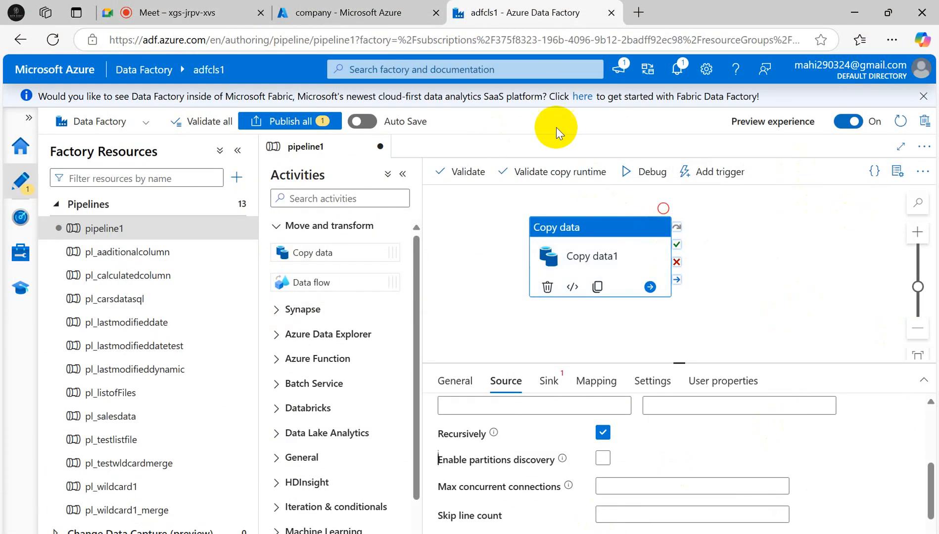
{"action": "left_click", "coordinate": [924, 121]}
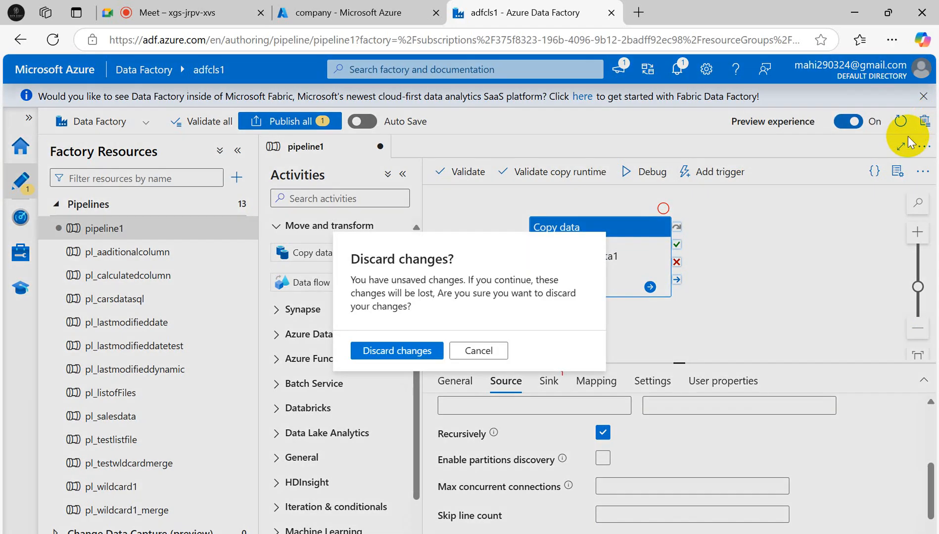
{"action": "left_click", "coordinate": [391, 351]}
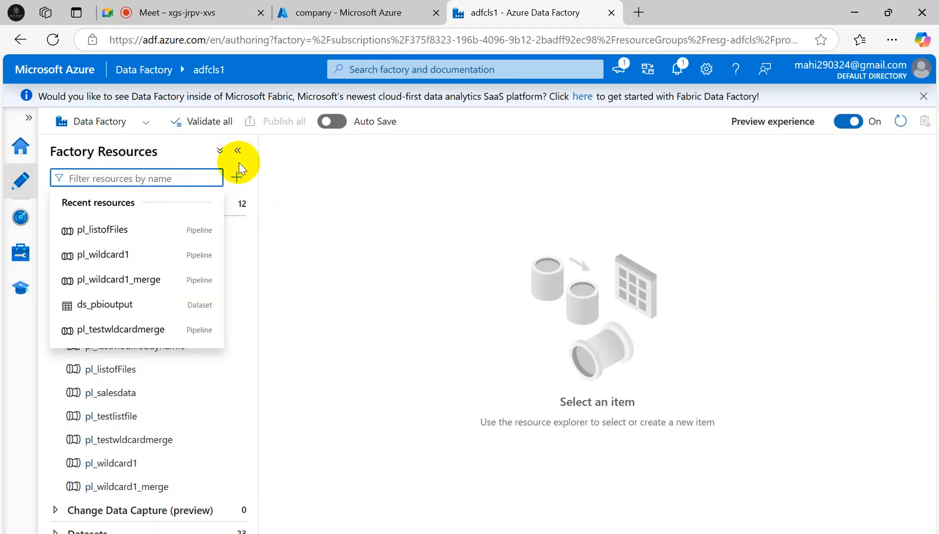
Step: Create a new pipeline and name it pl_enablepartition
{"action": "left_click", "coordinate": [323, 220]}
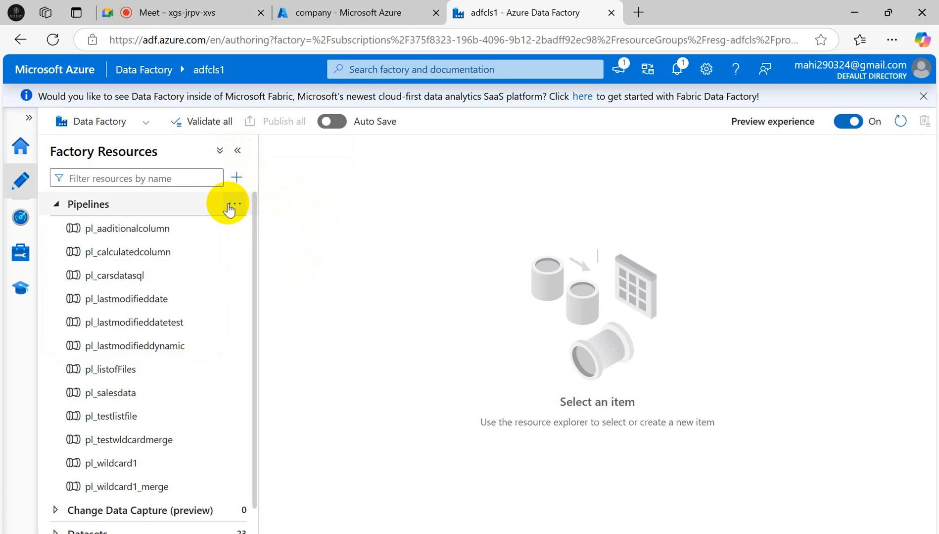
{"action": "left_click", "coordinate": [231, 207]}
{"action": "left_click", "coordinate": [276, 229]}
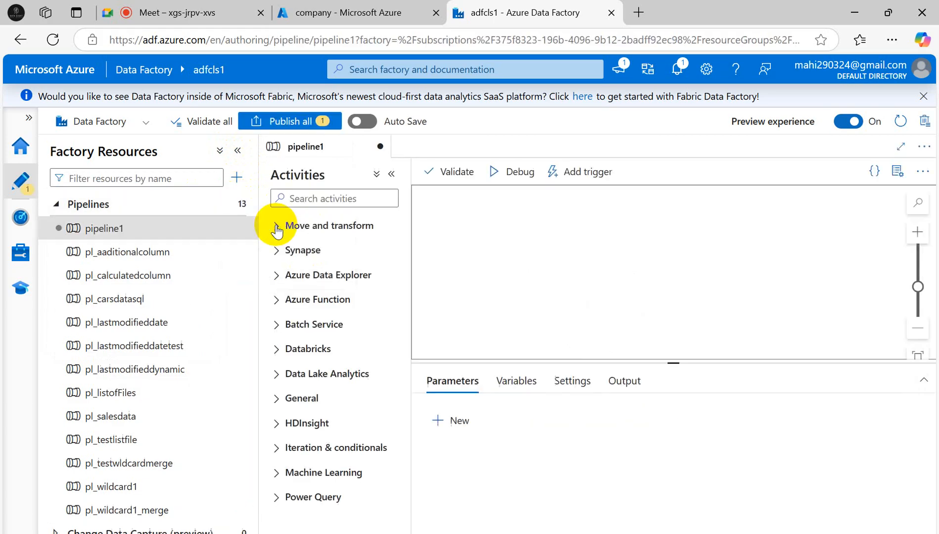
{"action": "left_click", "coordinate": [772, 285]}
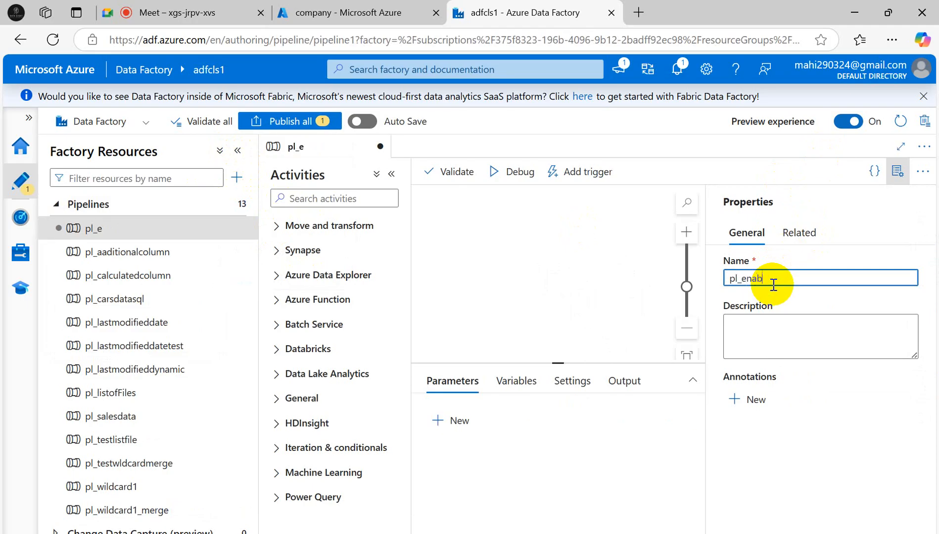
{"action": "type", "text": "pl_enables"}
{"action": "type", "text": "artition"}
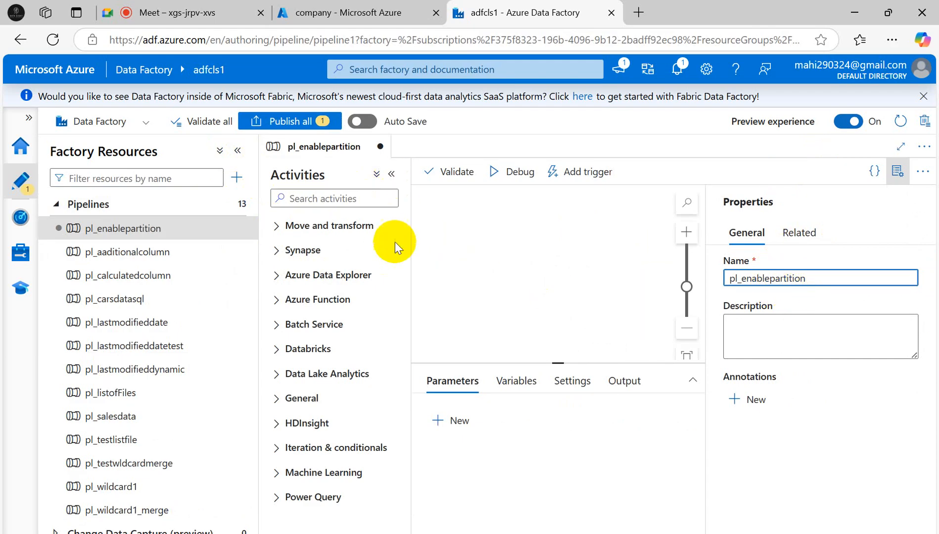
{"action": "left_click", "coordinate": [897, 172]}
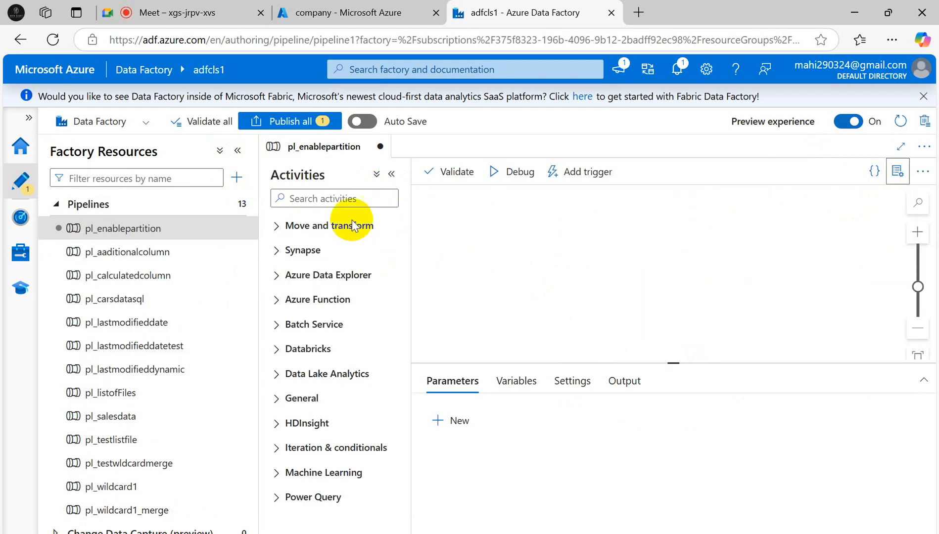
Step: Add a Copy data activity to the pipeline and start a new source dataset with Azure Data Lake Storage Gen2 as its data store
{"action": "left_click", "coordinate": [277, 228]}
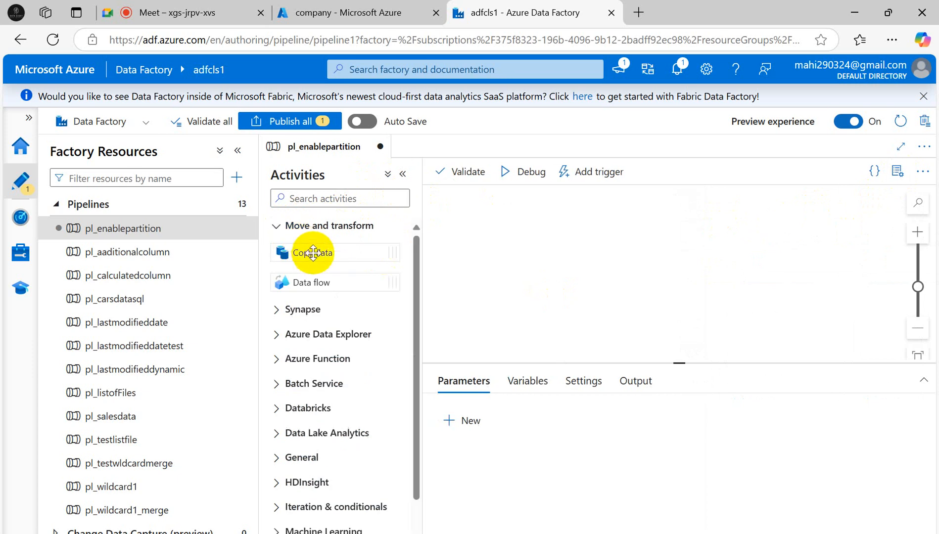
{"action": "left_click_drag", "start_coordinate": [312, 253], "coordinate": [621, 268]}
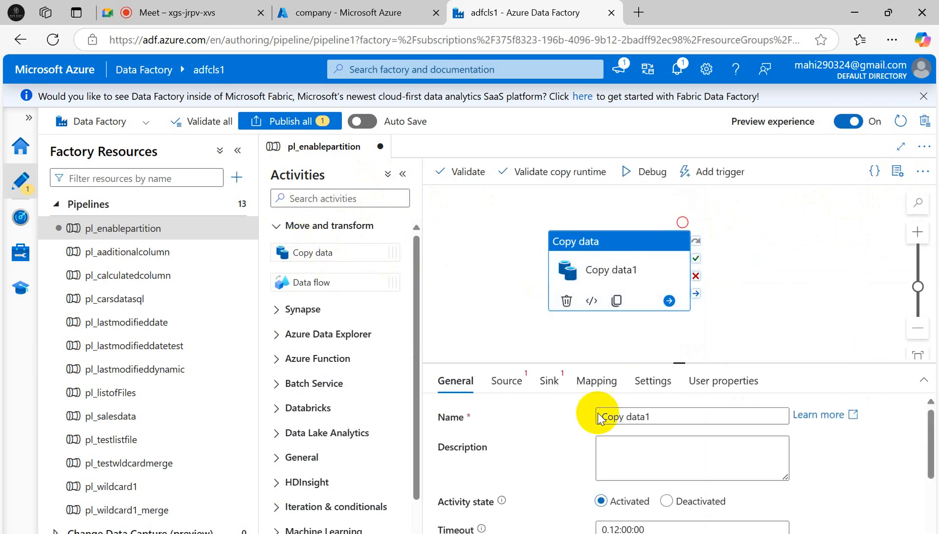
{"action": "left_click", "coordinate": [506, 383]}
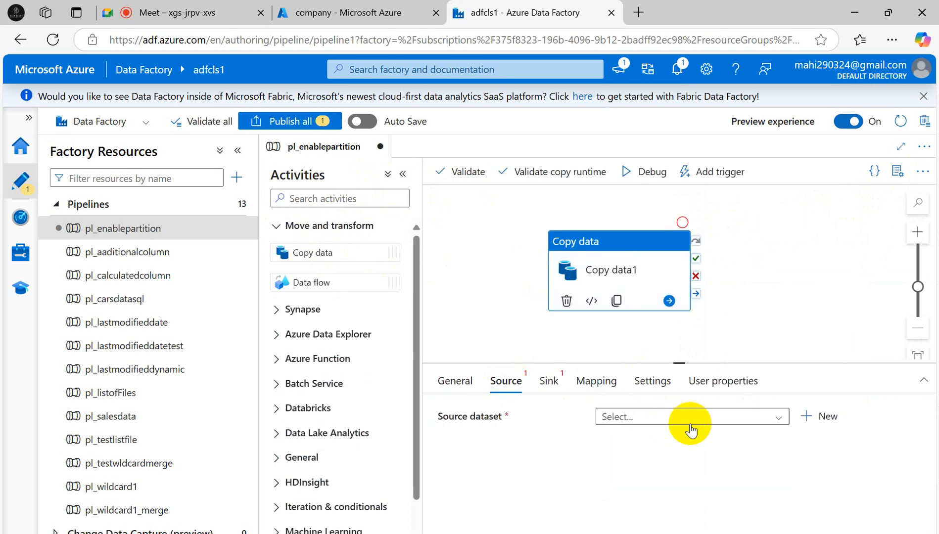
{"action": "left_click", "coordinate": [817, 416]}
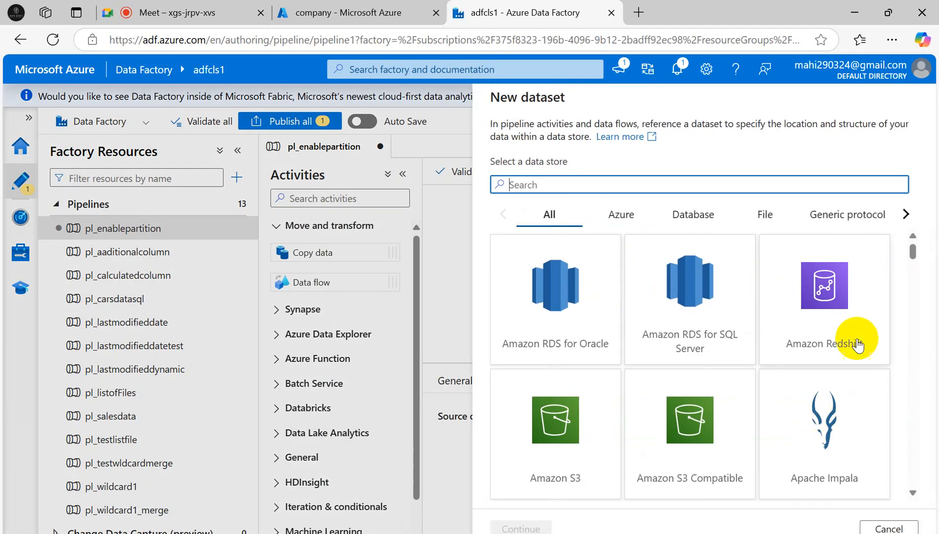
{"action": "type", "text": "Azure"}
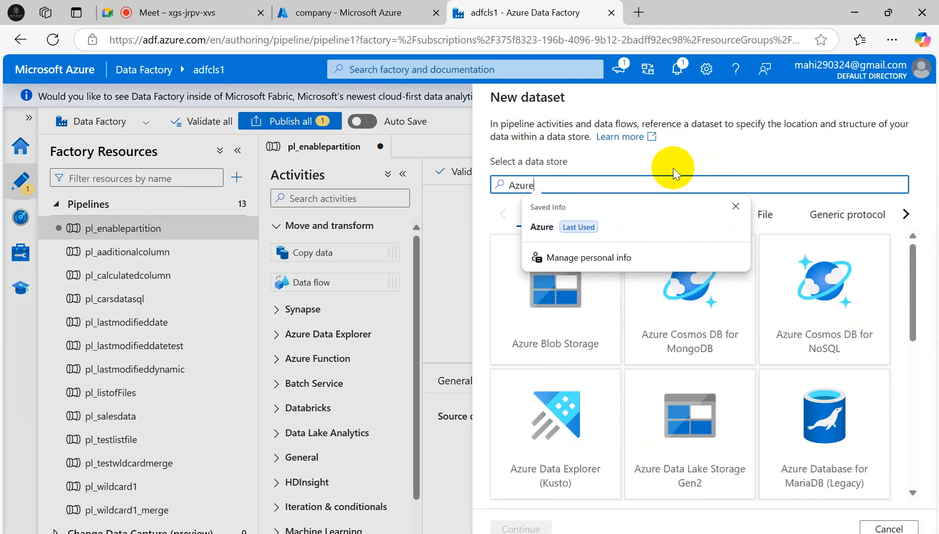
{"action": "left_click", "coordinate": [686, 417]}
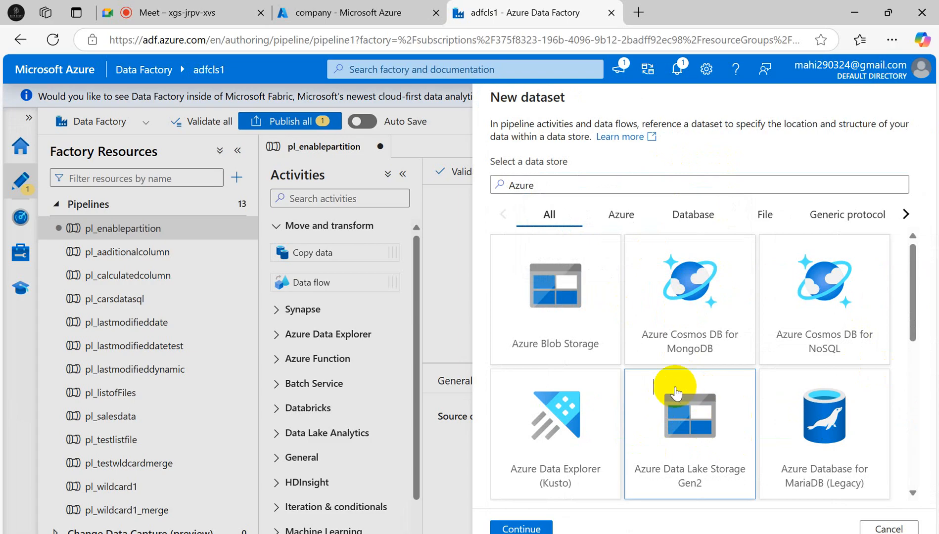
{"action": "left_click", "coordinate": [504, 529]}
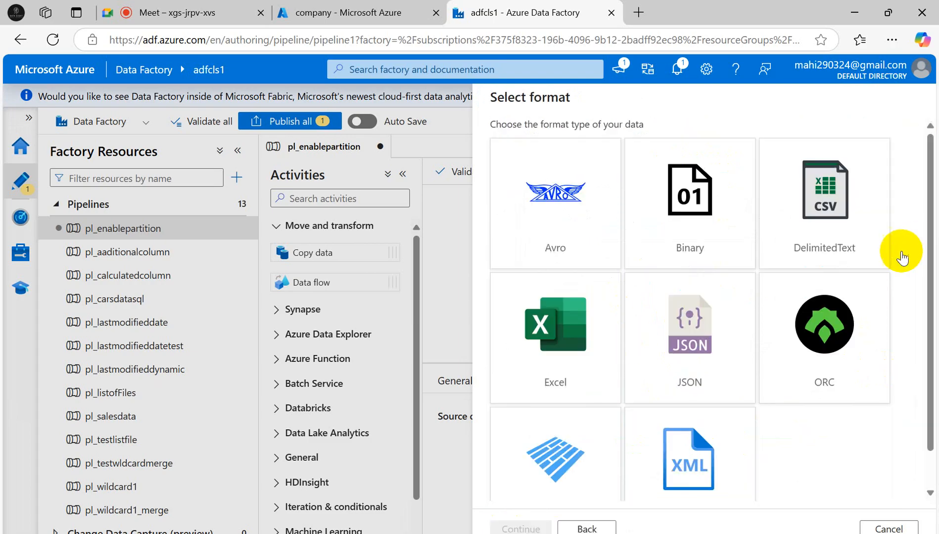
Step: Switch to the Azure portal and examine the Company=Accenture and Dept=HR folders, ending on the saadcls container list
{"action": "left_click", "coordinate": [319, 13]}
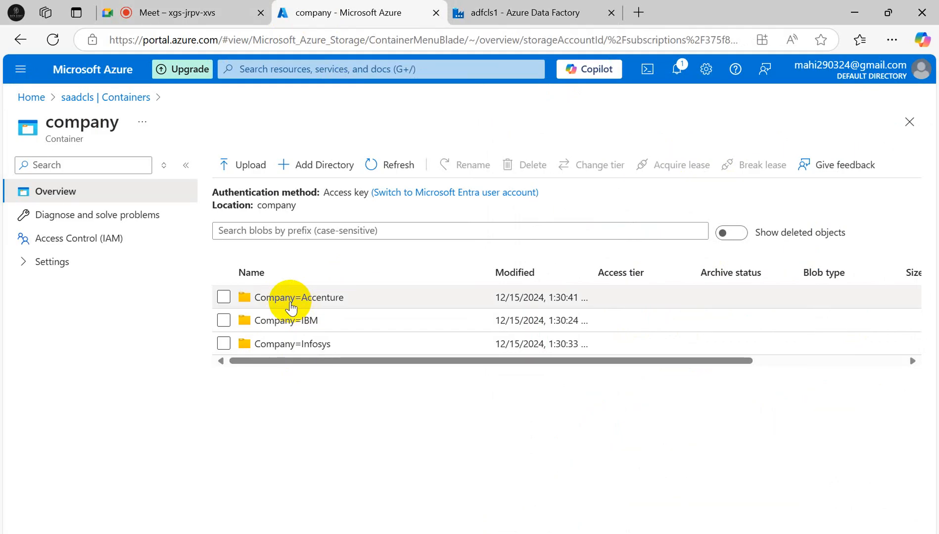
{"action": "double_click", "coordinate": [264, 306]}
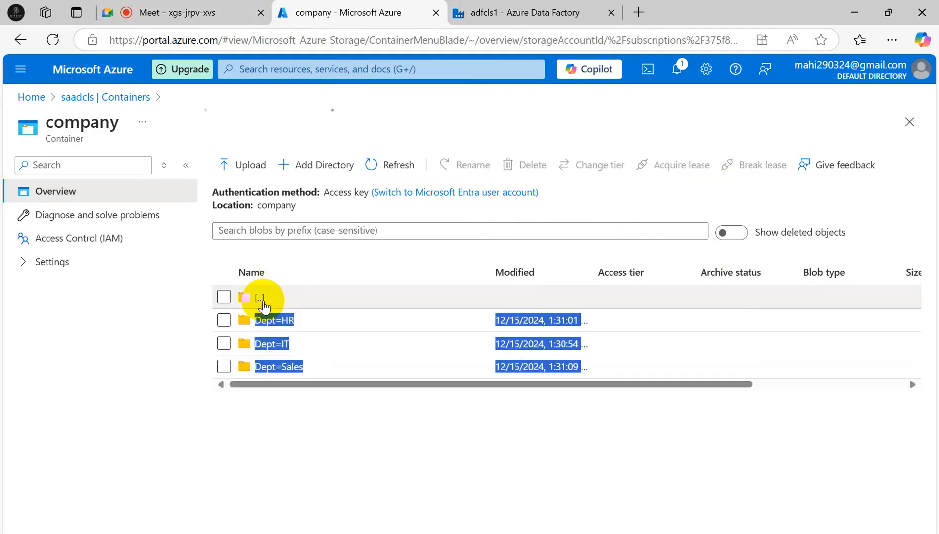
{"action": "double_click", "coordinate": [280, 323]}
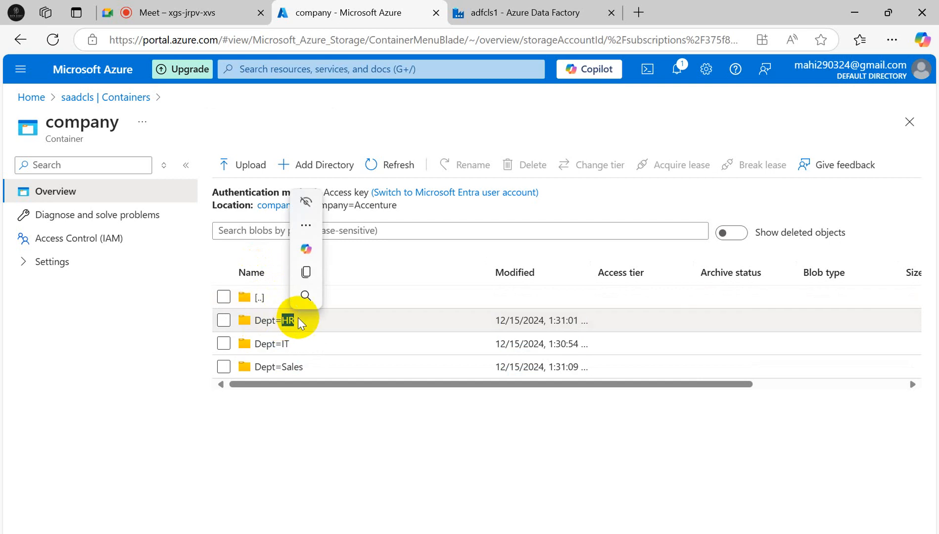
{"action": "left_click", "coordinate": [303, 434]}
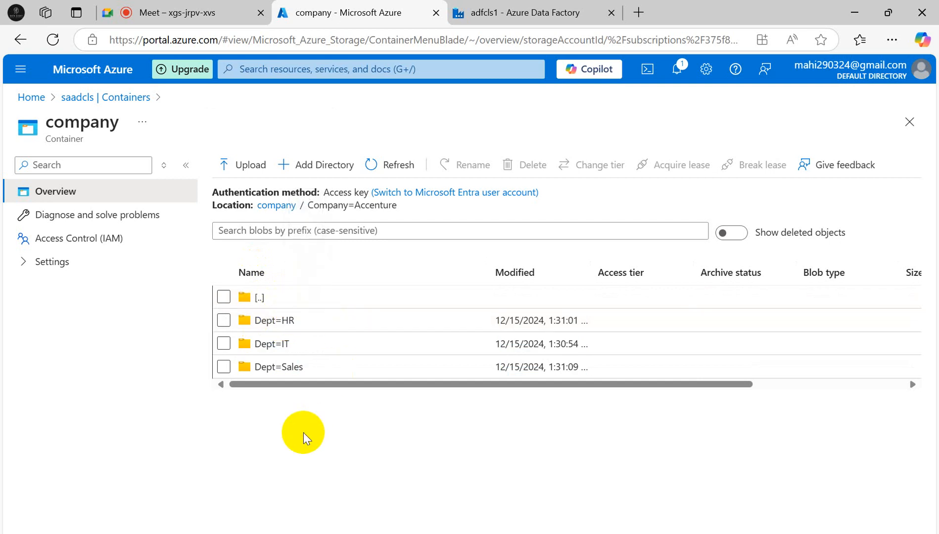
{"action": "left_click", "coordinate": [268, 324]}
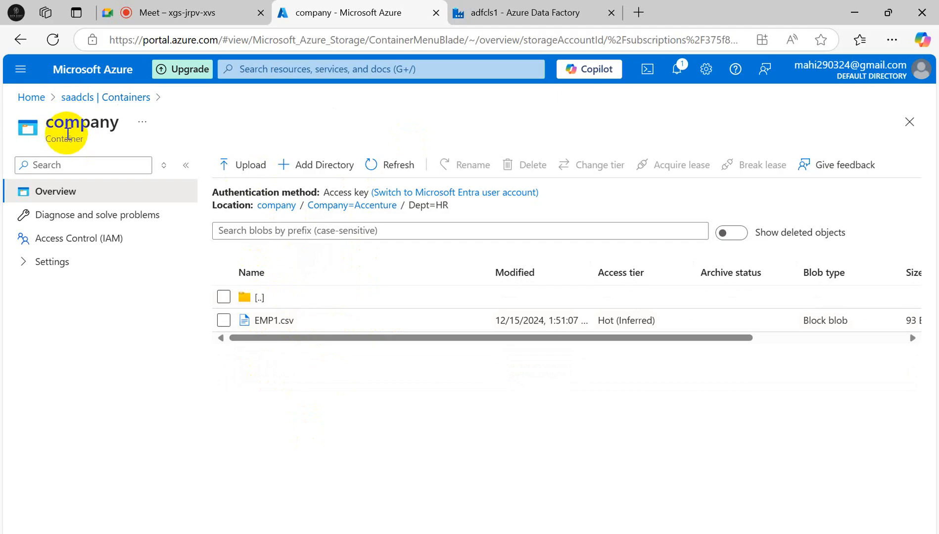
{"action": "left_click", "coordinate": [92, 99]}
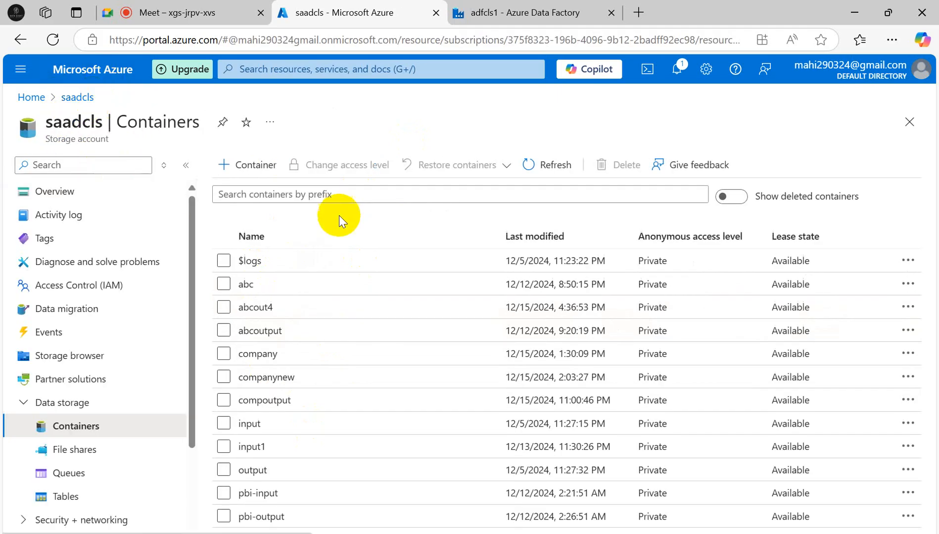
Step: Switch back to Azure Data Factory, choose the DelimitedText format for the source dataset and name it ds_companyinput
{"action": "left_click", "coordinate": [542, 13]}
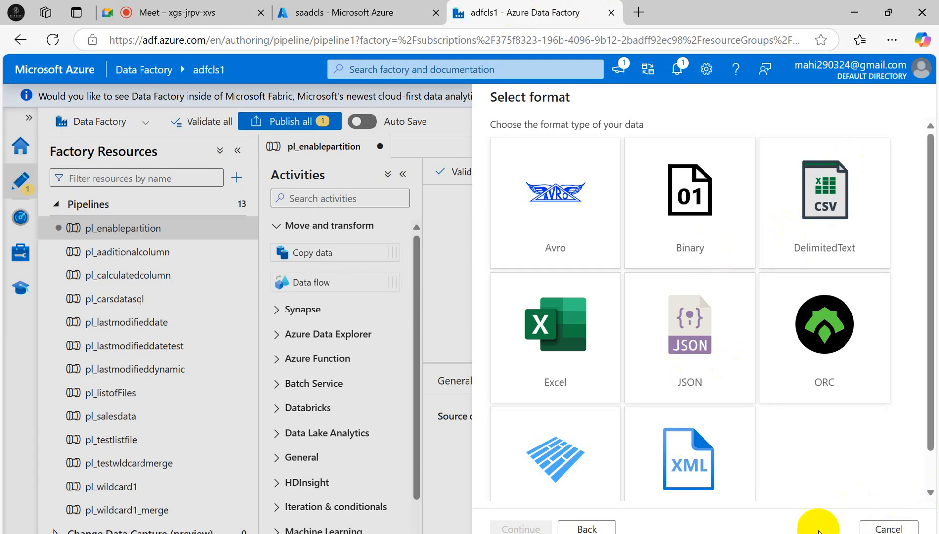
{"action": "left_click", "coordinate": [832, 207]}
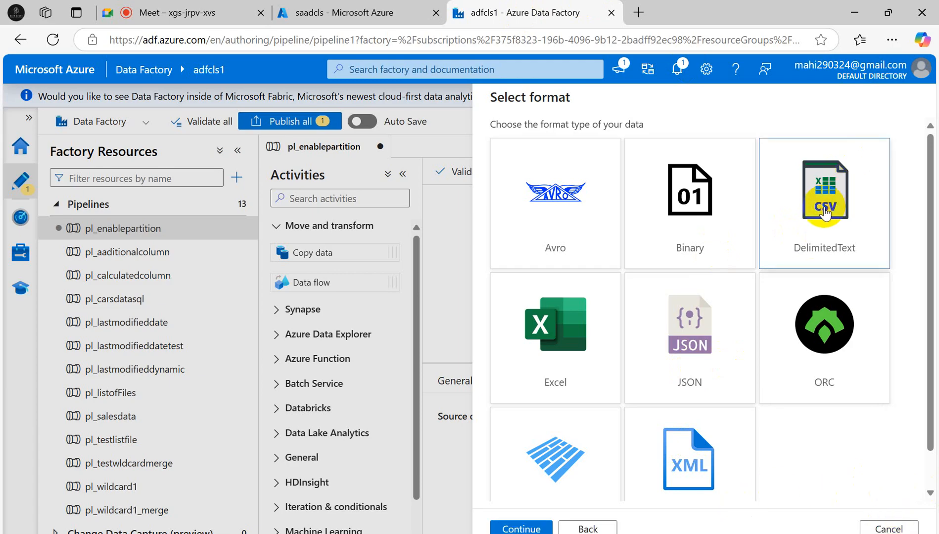
{"action": "left_click", "coordinate": [526, 528]}
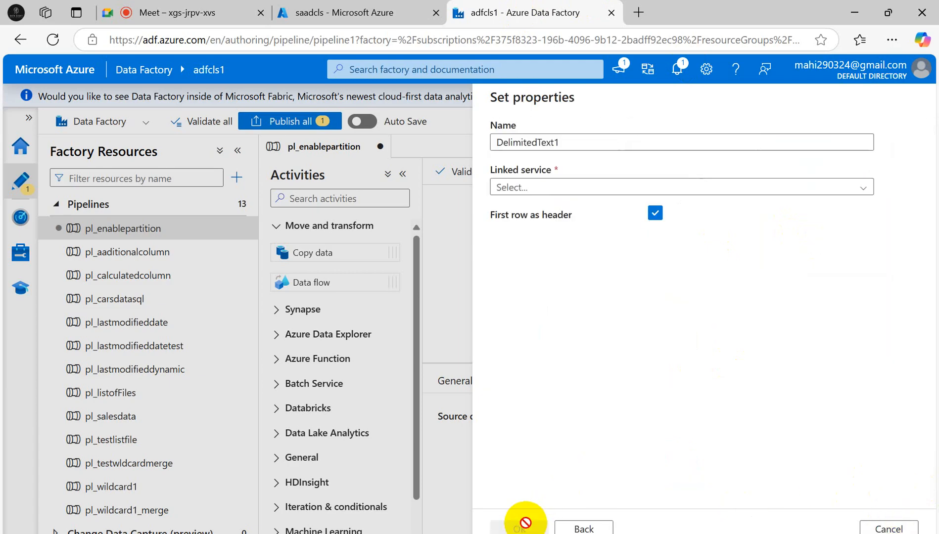
{"action": "left_click", "coordinate": [580, 147]}
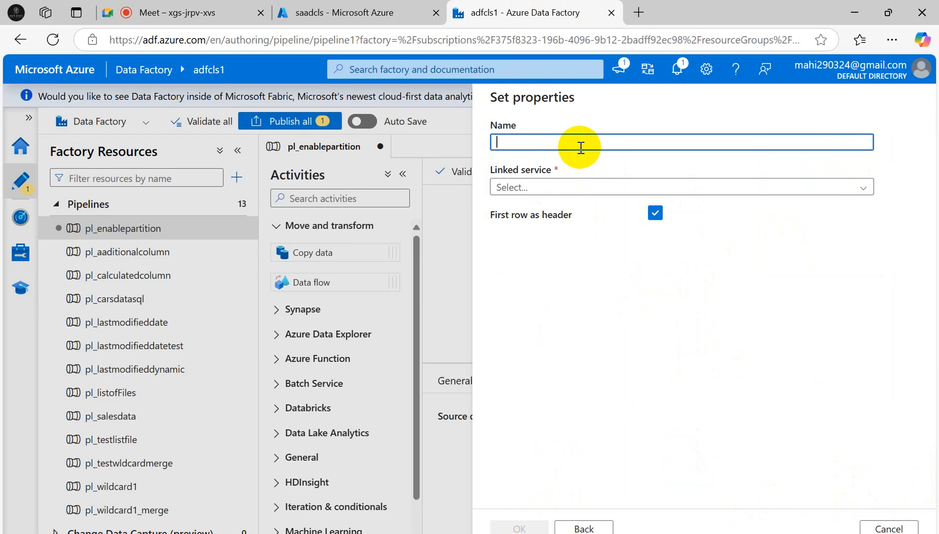
{"action": "type", "text": "ds_com"}
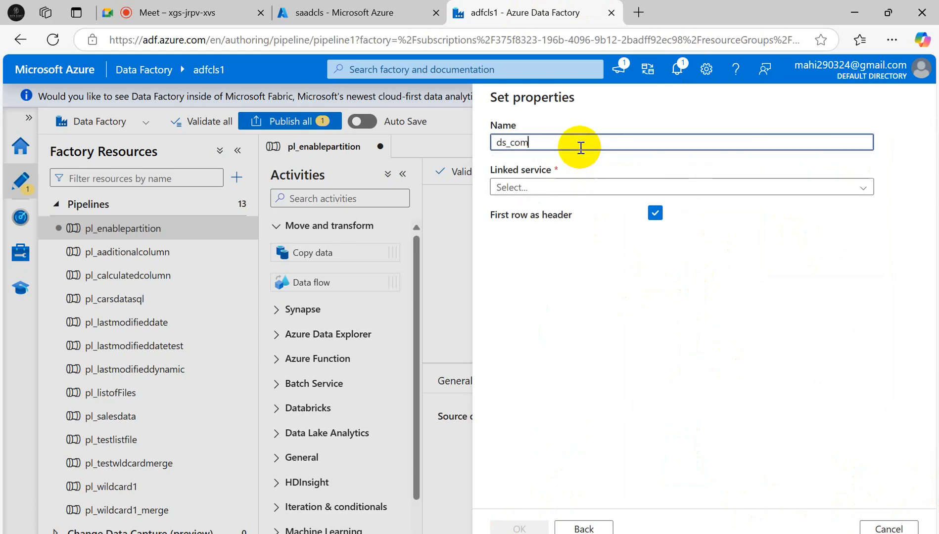
{"action": "type", "text": "panyinput"}
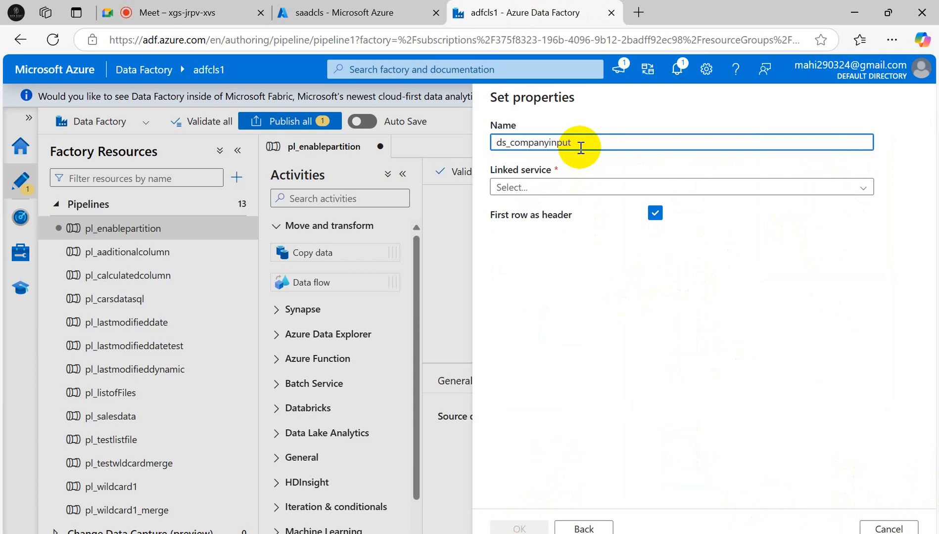
Step: Create the source dataset with linked service ls_adlsgen2, the company container as file path and None for schema import
{"action": "left_click", "coordinate": [585, 185]}
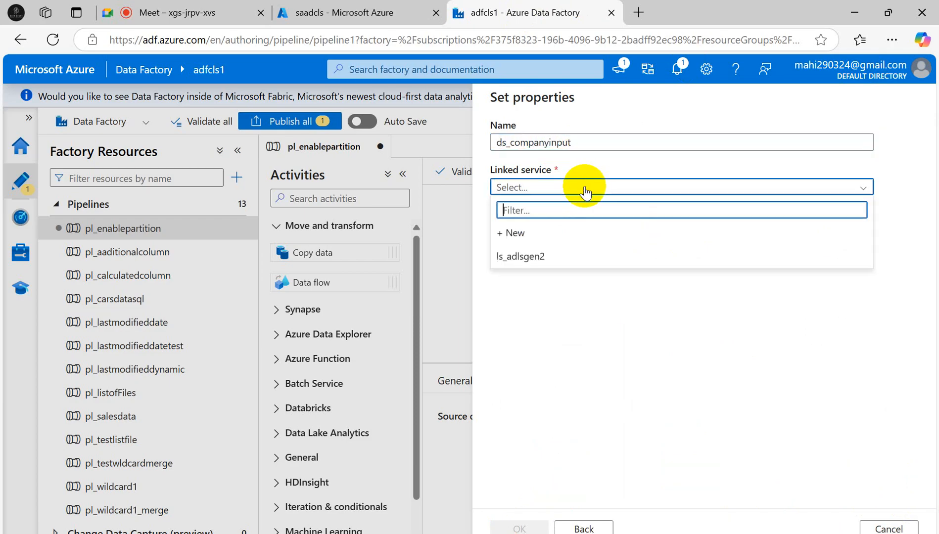
{"action": "left_click", "coordinate": [518, 258]}
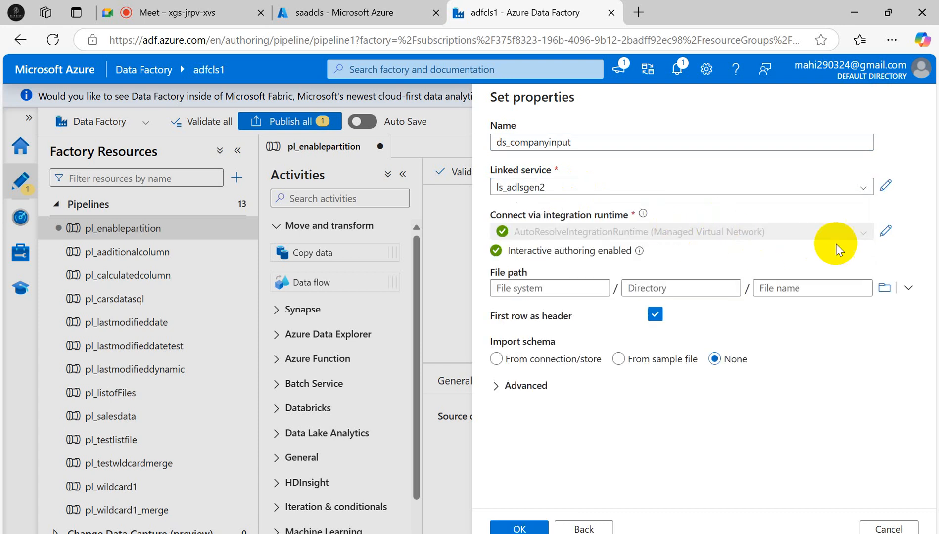
{"action": "left_click", "coordinate": [884, 288]}
{"action": "left_click", "coordinate": [528, 250]}
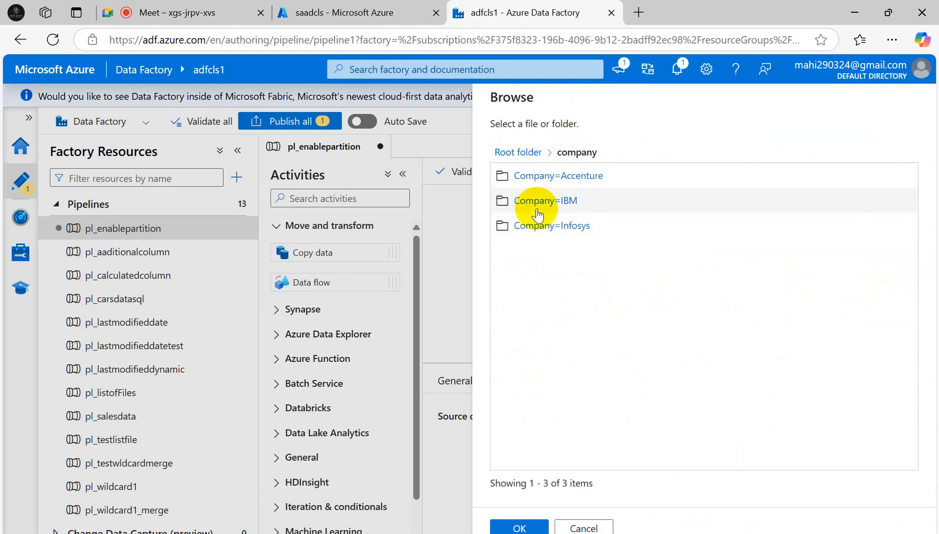
{"action": "left_click", "coordinate": [526, 528]}
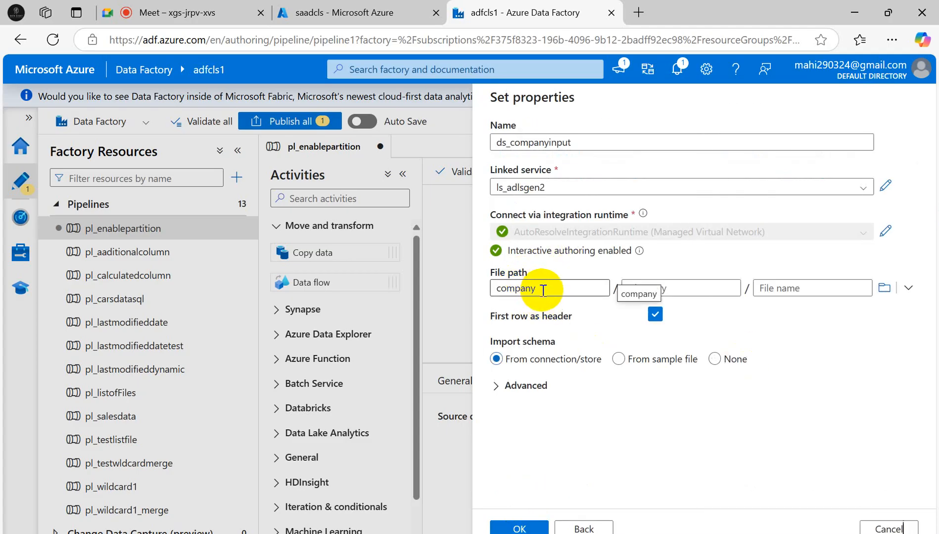
{"action": "left_click", "coordinate": [715, 360]}
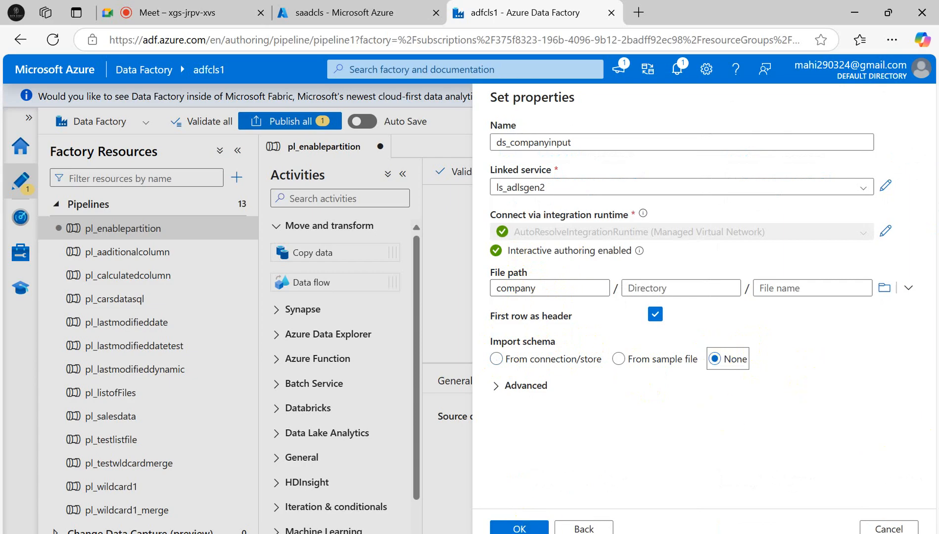
{"action": "left_click", "coordinate": [519, 527]}
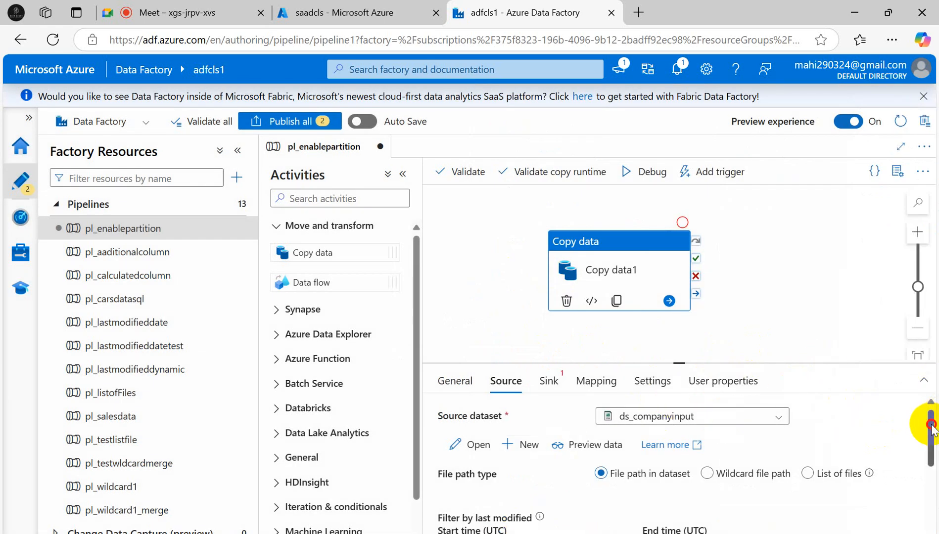
Step: Set the source's file path type to Wildcard file path and turn on Enable partitions discovery
{"action": "mouse_move", "coordinate": [932, 430]}
{"action": "left_mouse_down"}
{"action": "mouse_move", "coordinate": [933, 451]}
{"action": "mouse_move", "coordinate": [930, 431]}
{"action": "left_mouse_up"}
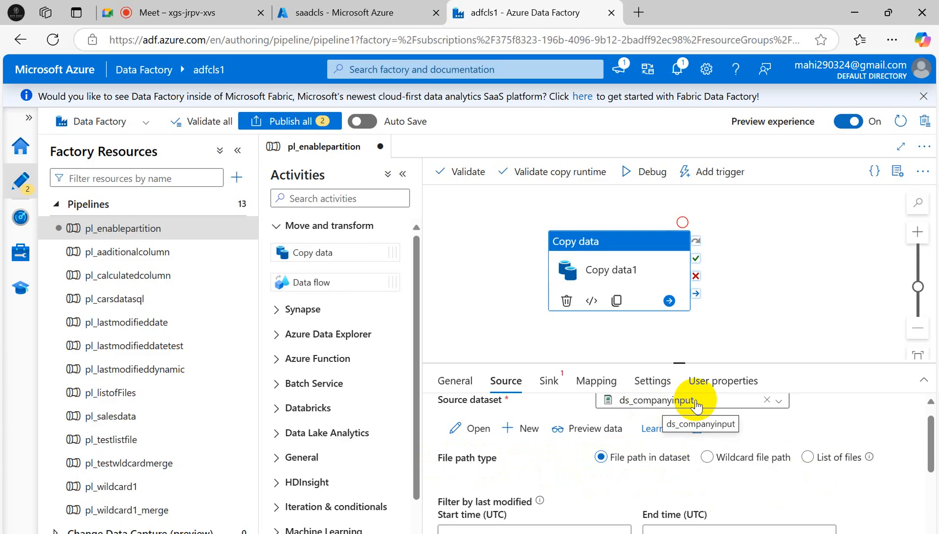
{"action": "left_click", "coordinate": [826, 465]}
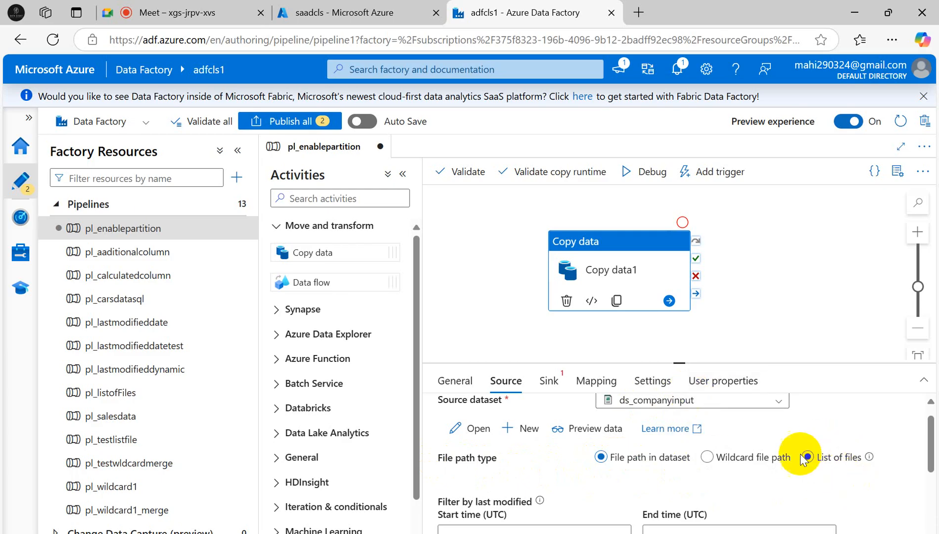
{"action": "left_click", "coordinate": [708, 458]}
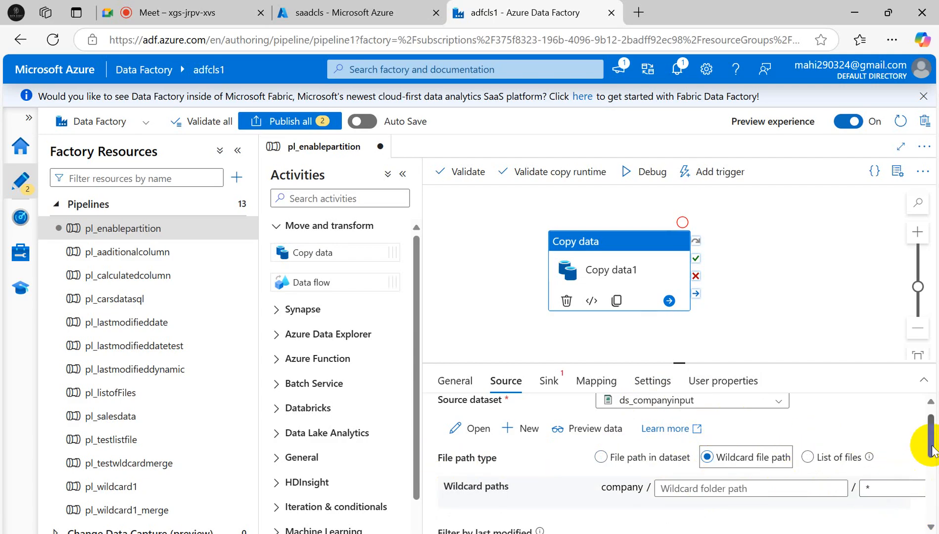
{"action": "left_click_drag", "start_coordinate": [932, 452], "coordinate": [934, 472]}
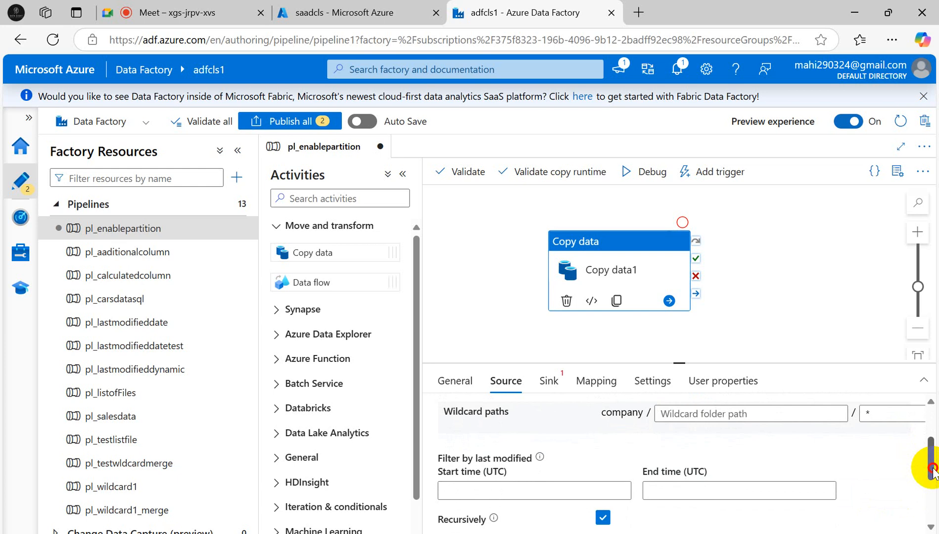
{"action": "left_click_drag", "start_coordinate": [934, 471], "coordinate": [935, 501]}
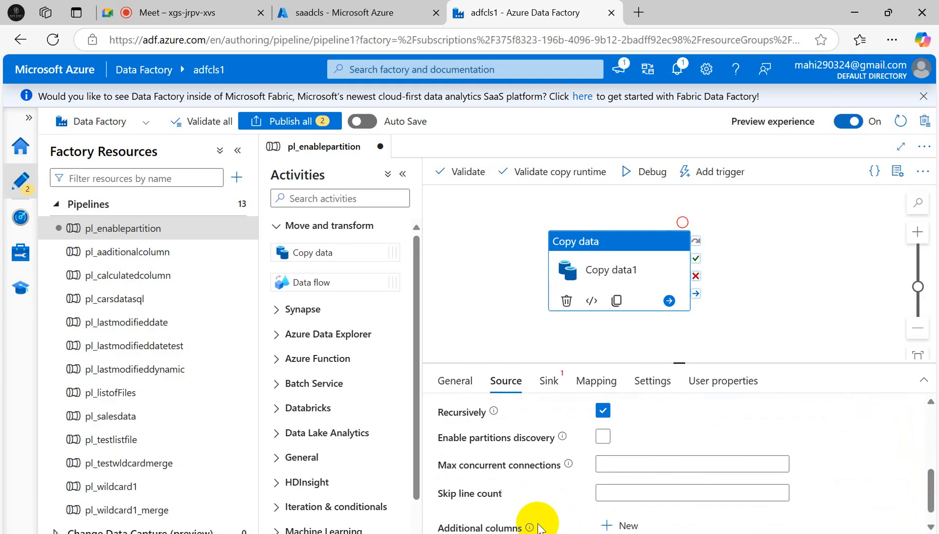
{"action": "left_click", "coordinate": [603, 437]}
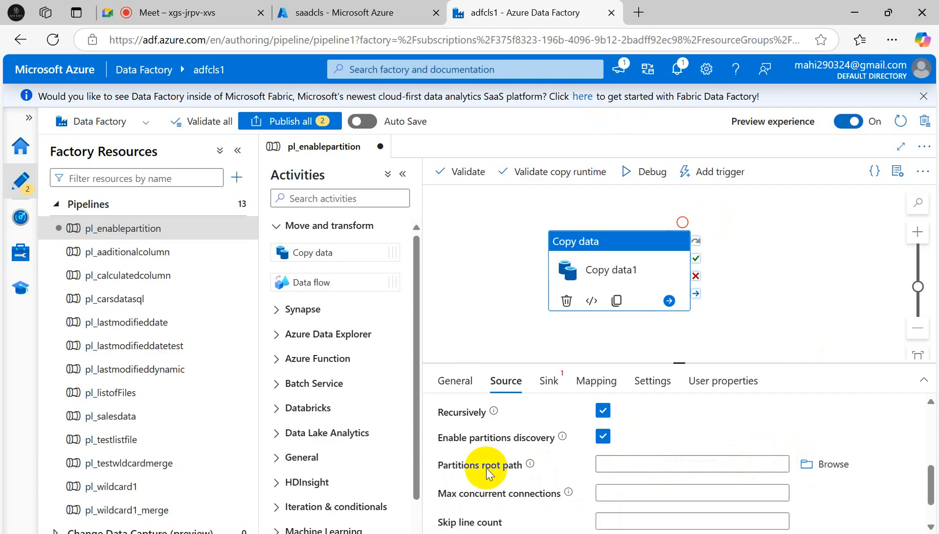
Step: Switch to the Azure portal and open the company container, then switch to Excel and examine the output table's Company and Dept Name headers
{"action": "left_click", "coordinate": [314, 15]}
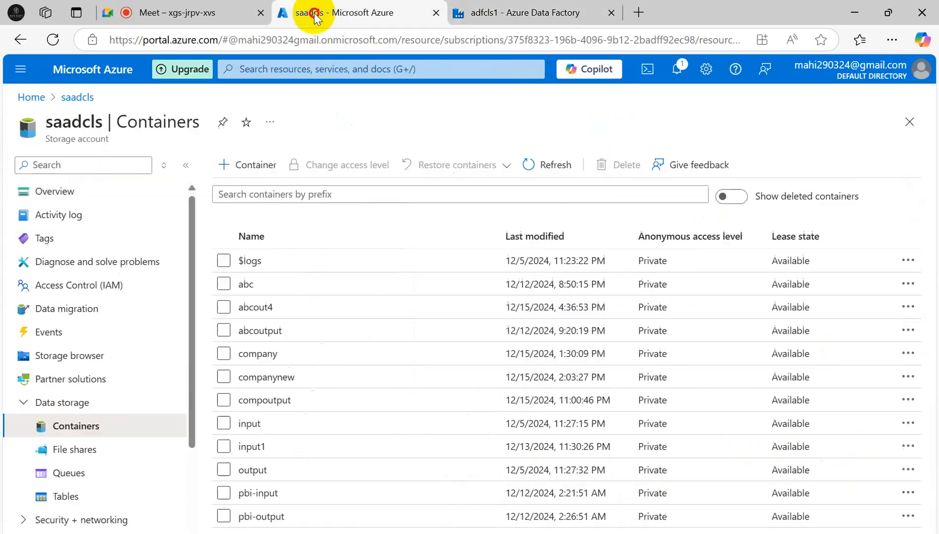
{"action": "left_click", "coordinate": [257, 353]}
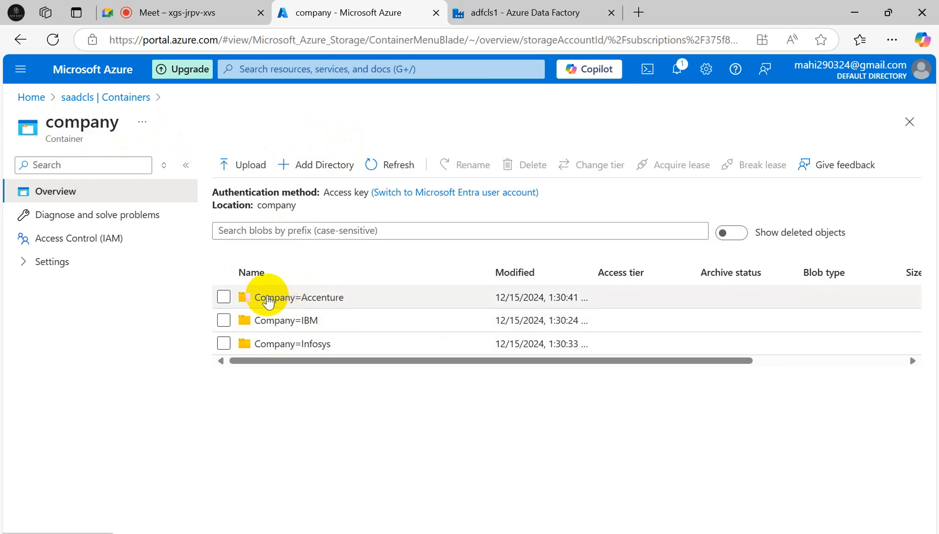
{"action": "mouse_move", "coordinate": [653, 533]}
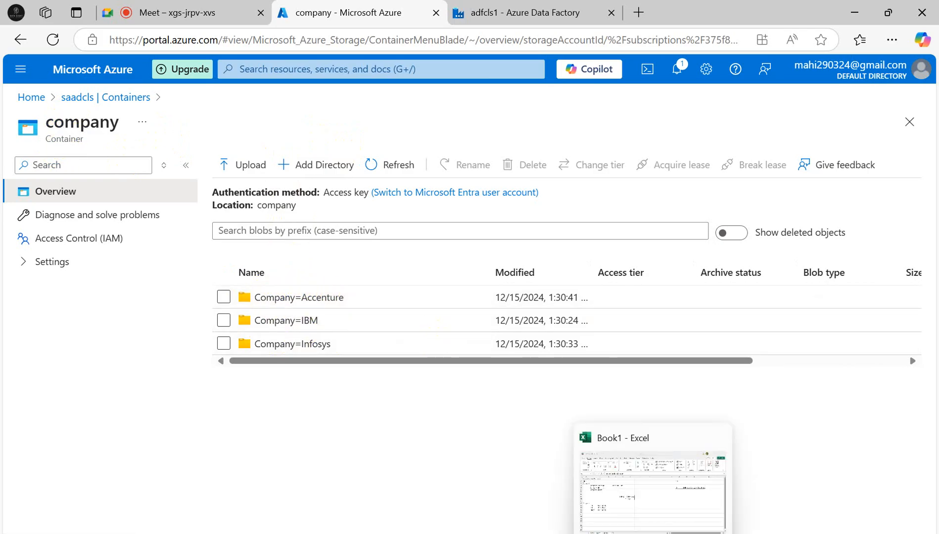
{"action": "left_click", "coordinate": [681, 506]}
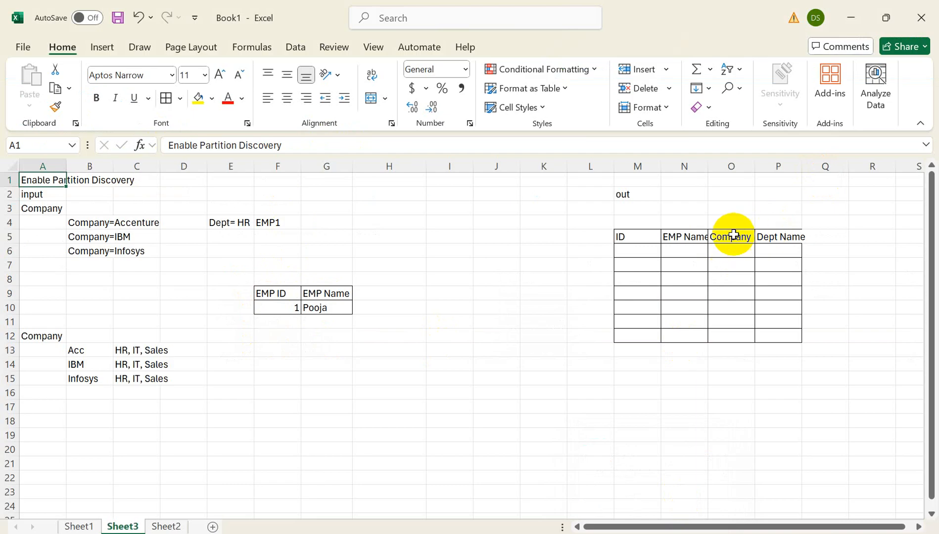
{"action": "left_click", "coordinate": [724, 237]}
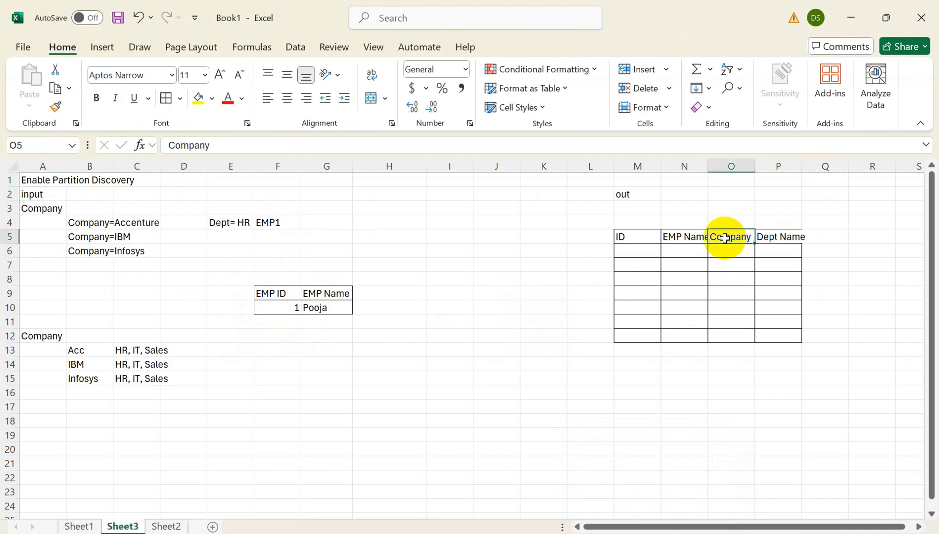
{"action": "left_click_drag", "start_coordinate": [724, 238], "coordinate": [778, 236]}
{"action": "left_click", "coordinate": [778, 236]}
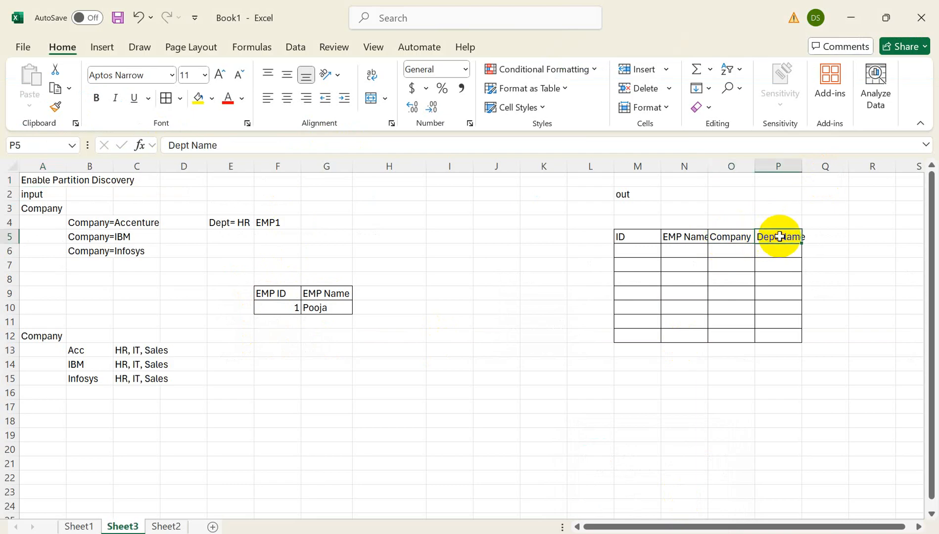
{"action": "left_click", "coordinate": [726, 237]}
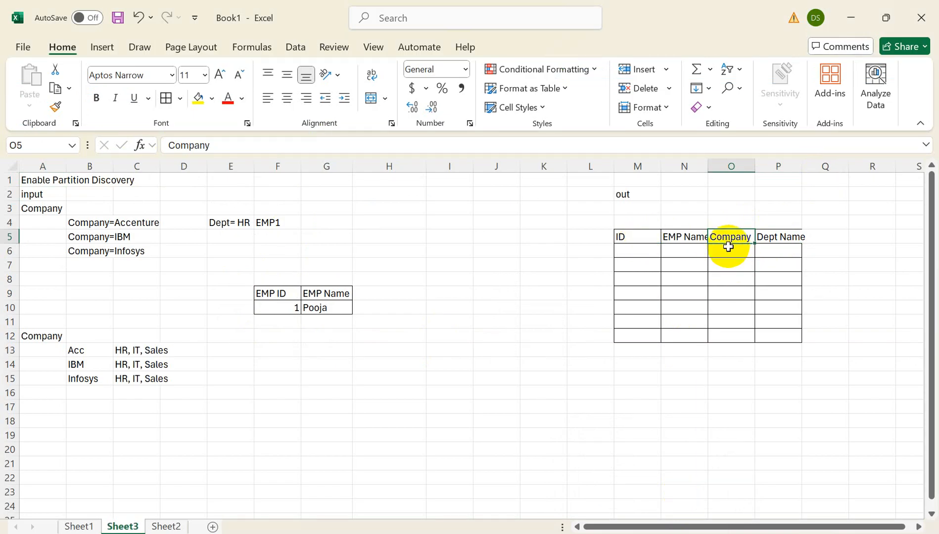
Step: Compare the company container's folders in the Azure portal with the Company column of the output table in Excel
{"action": "key", "text": "alt+Tab"}
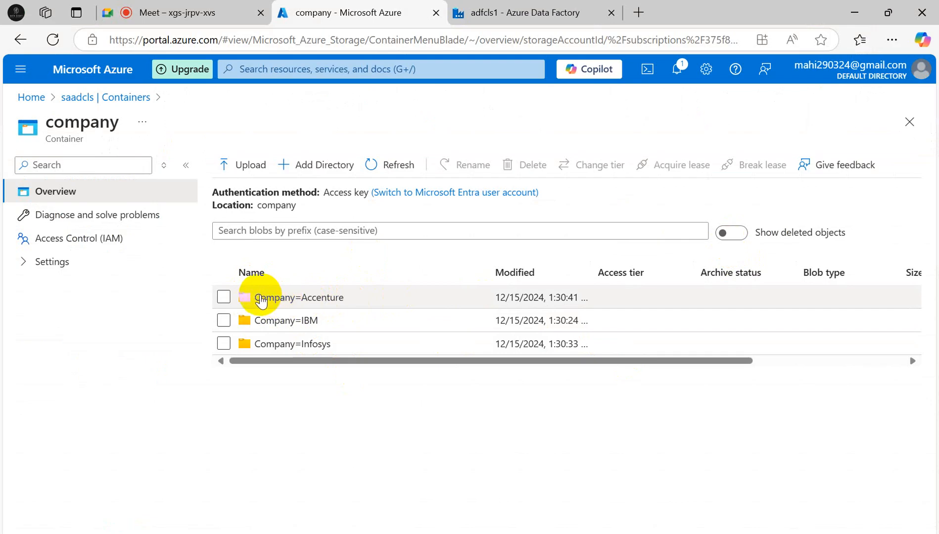
{"action": "key", "text": "alt+Tab"}
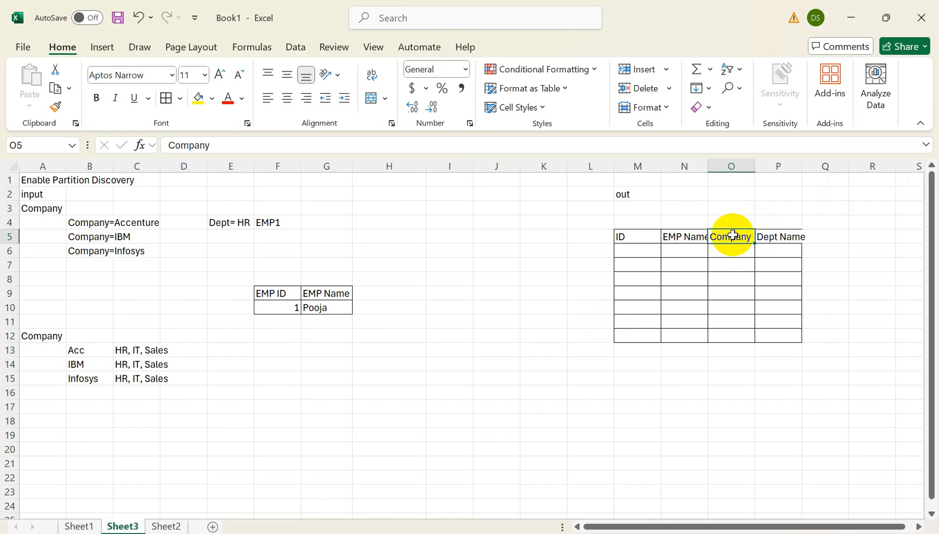
{"action": "key", "text": "alt+Tab"}
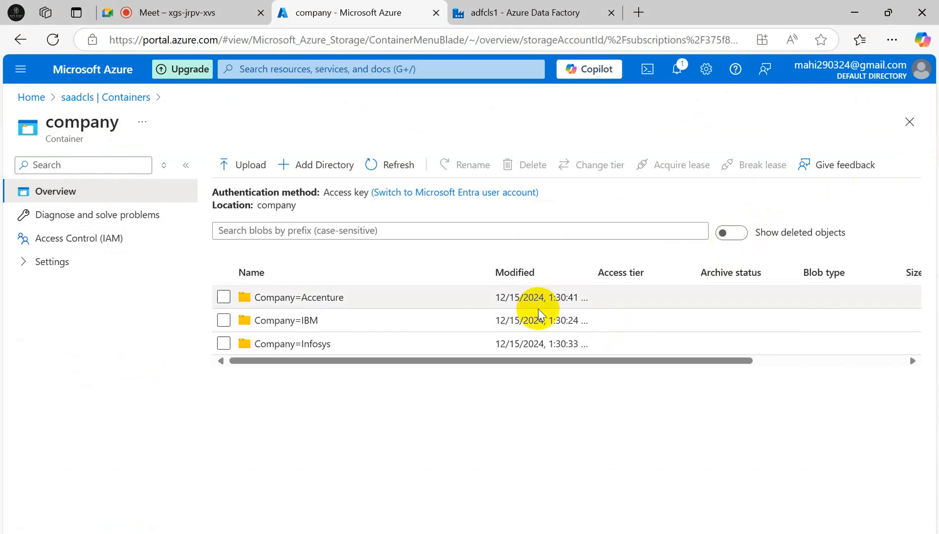
{"action": "key", "text": "alt+Tab"}
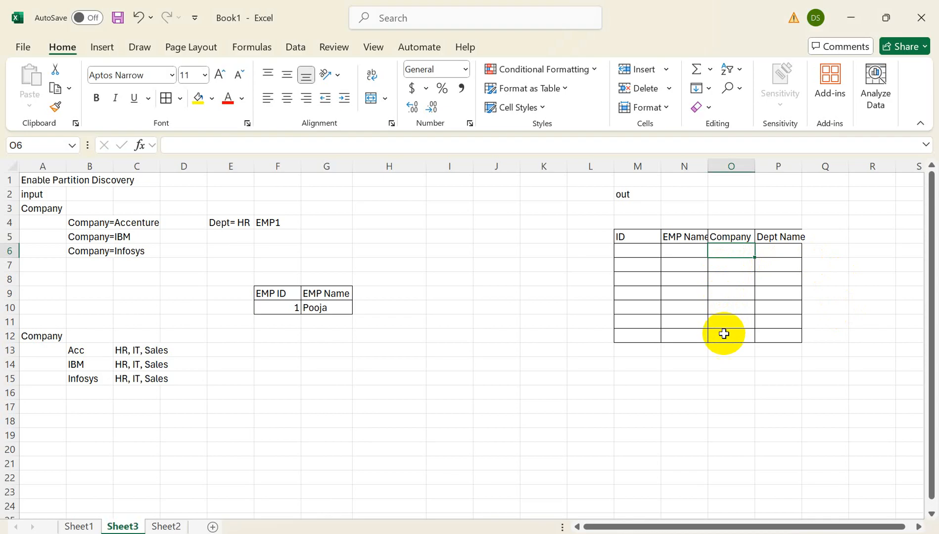
{"action": "key", "text": "alt+Tab"}
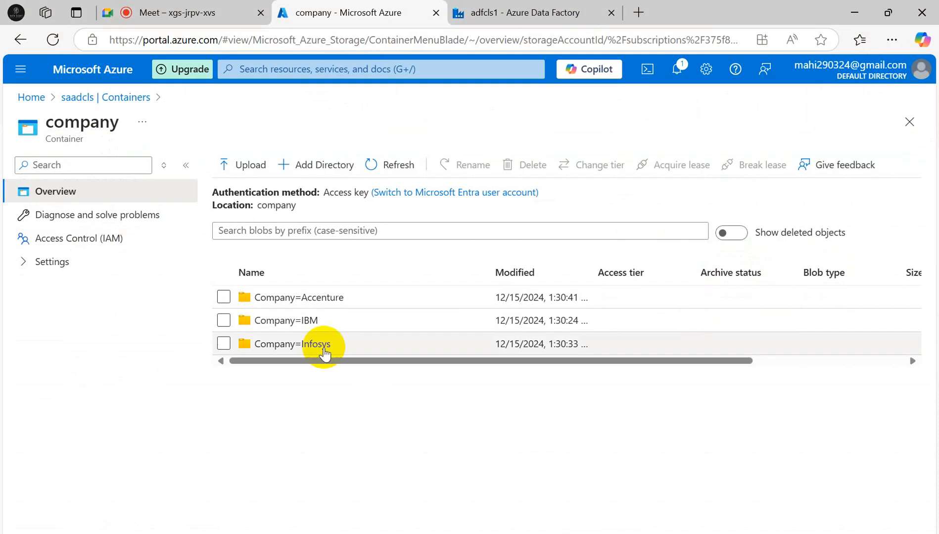
Step: Open the Company=Accenture folder in the Azure portal and compare its Dept subfolders with the Dept Name column in Excel
{"action": "left_click", "coordinate": [281, 302]}
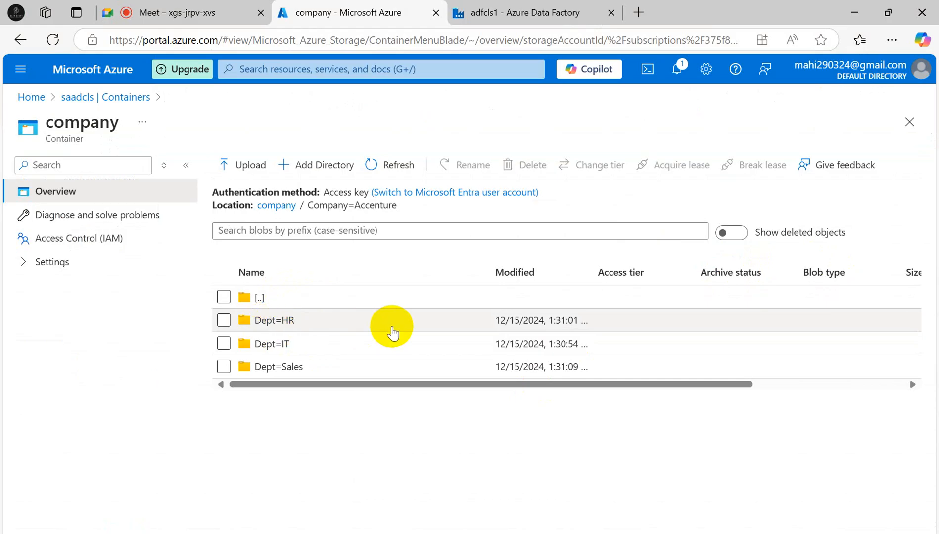
{"action": "key", "text": "alt+Tab"}
{"action": "left_click", "coordinate": [771, 237]}
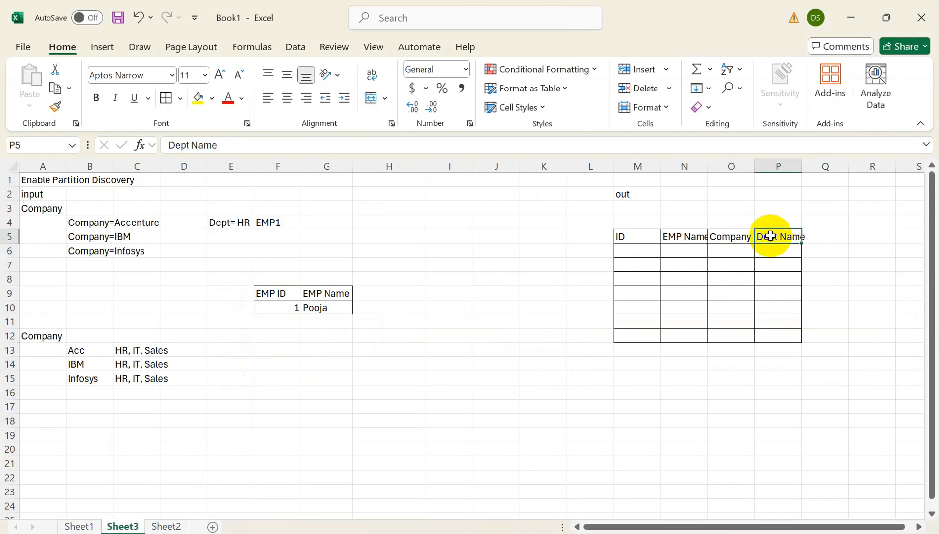
{"action": "key", "text": "alt+Tab"}
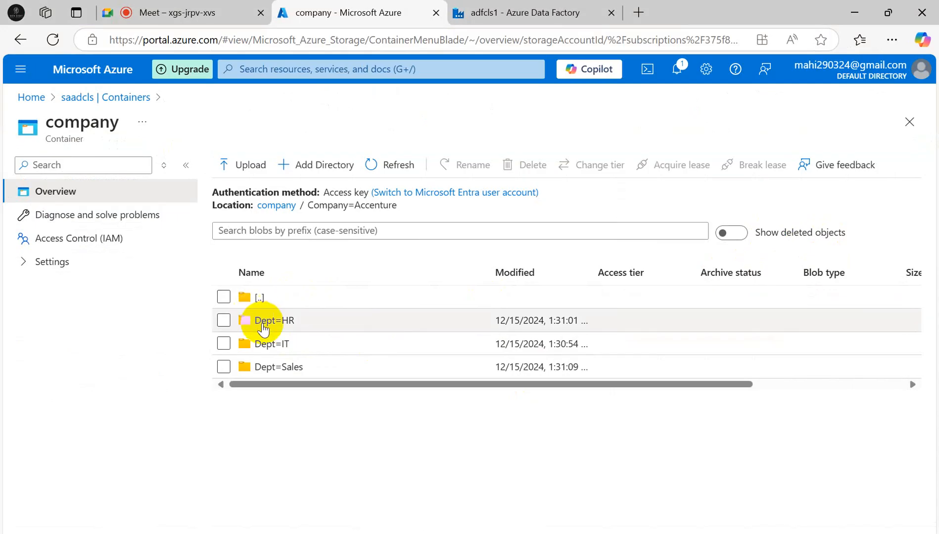
{"action": "key", "text": "alt+Tab"}
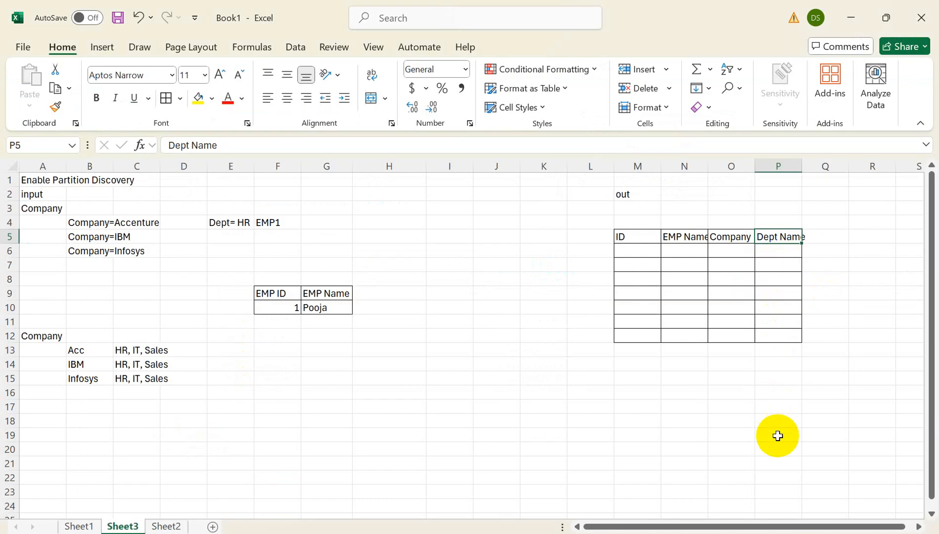
{"action": "key", "text": "alt+Tab"}
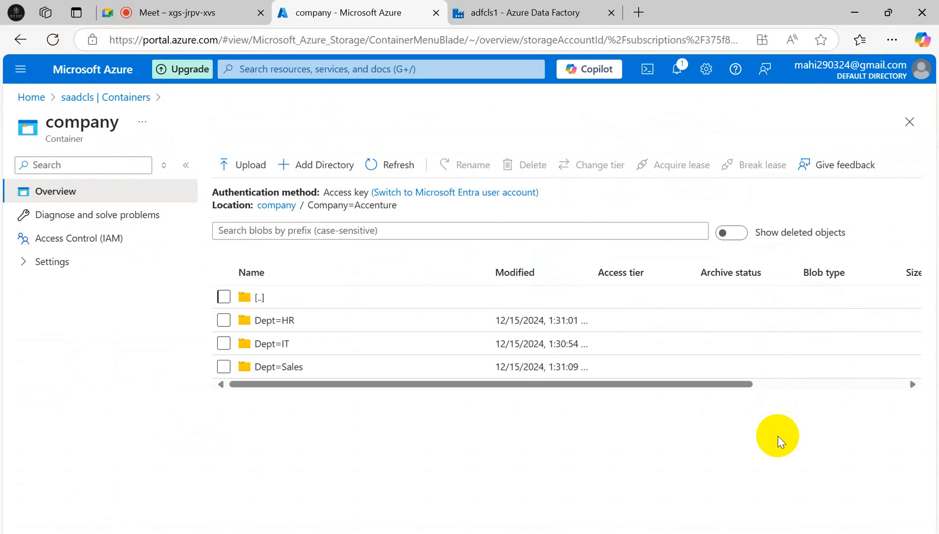
{"action": "key", "text": "alt+Tab"}
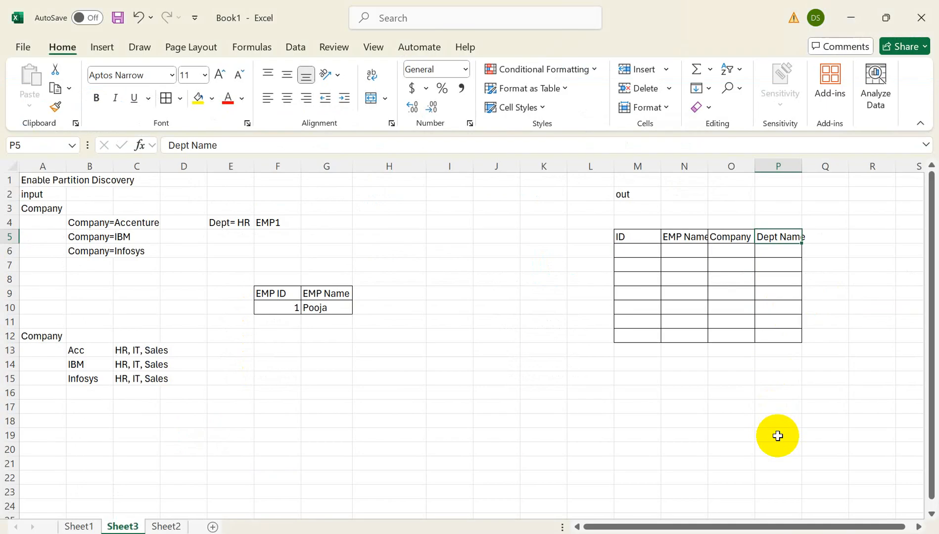
{"action": "key", "text": "alt+Tab"}
{"action": "key", "text": "alt+Tab"}
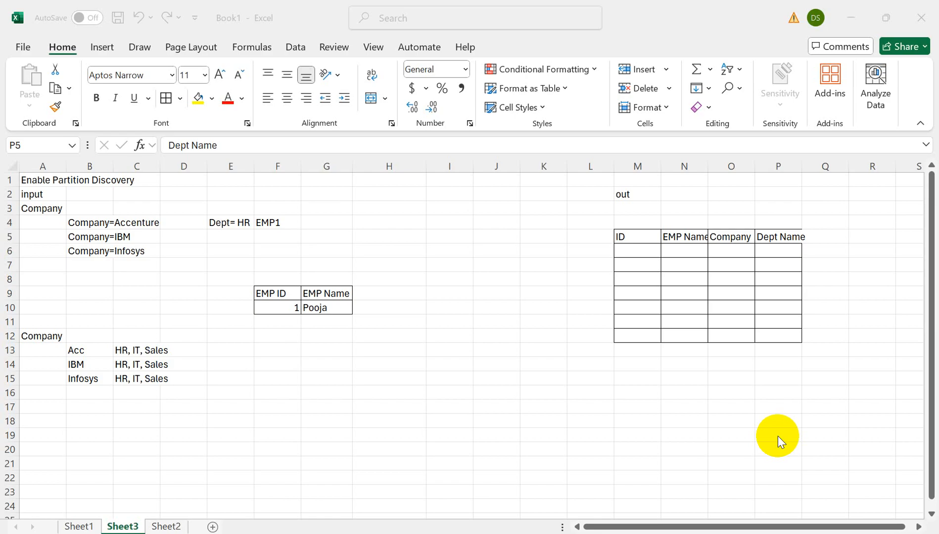
{"action": "key", "text": "alt+Tab"}
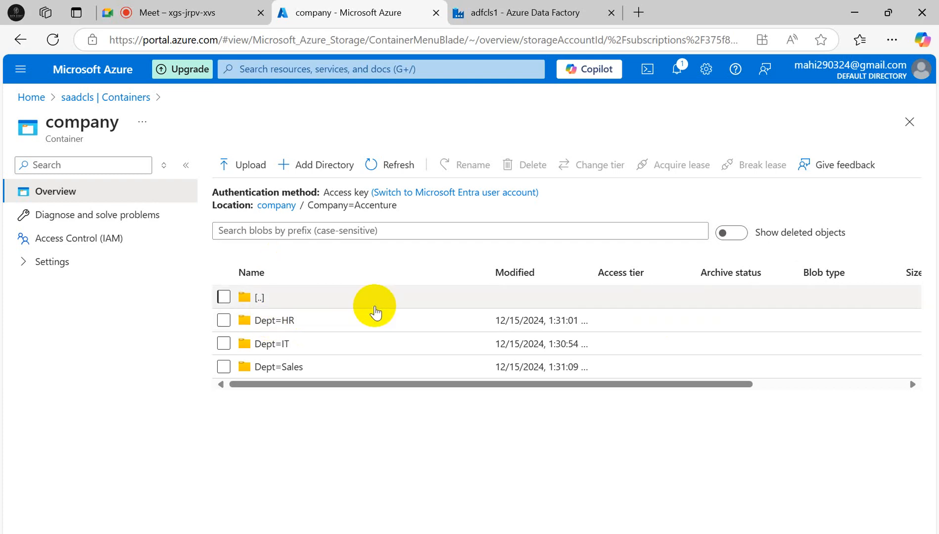
Step: Switch to Data Factory and browse to the company folder for the source's partitions root path
{"action": "left_click", "coordinate": [500, 15]}
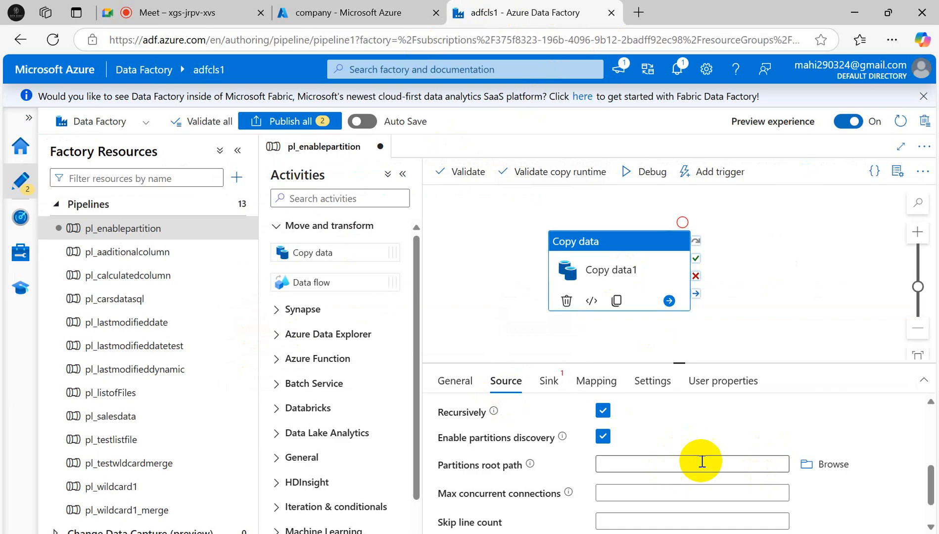
{"action": "left_click", "coordinate": [814, 468]}
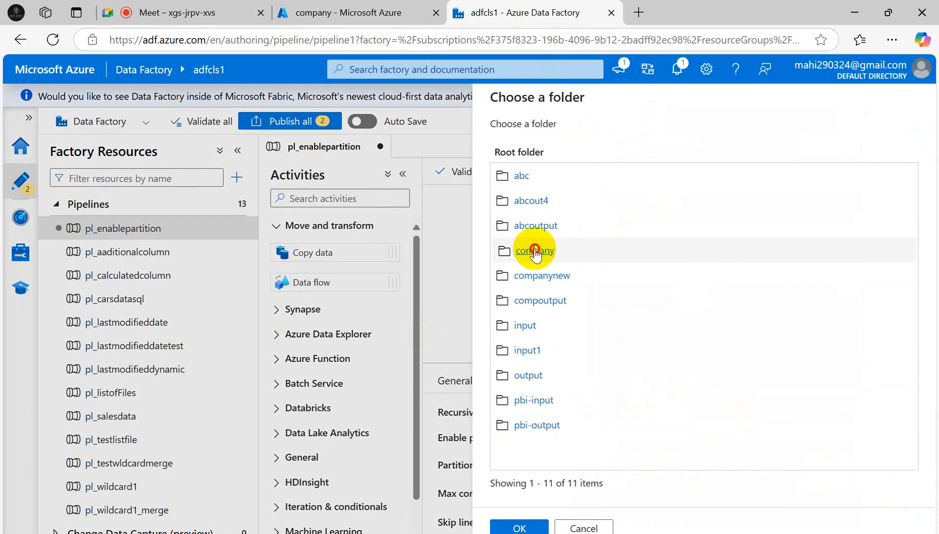
{"action": "left_click", "coordinate": [535, 250]}
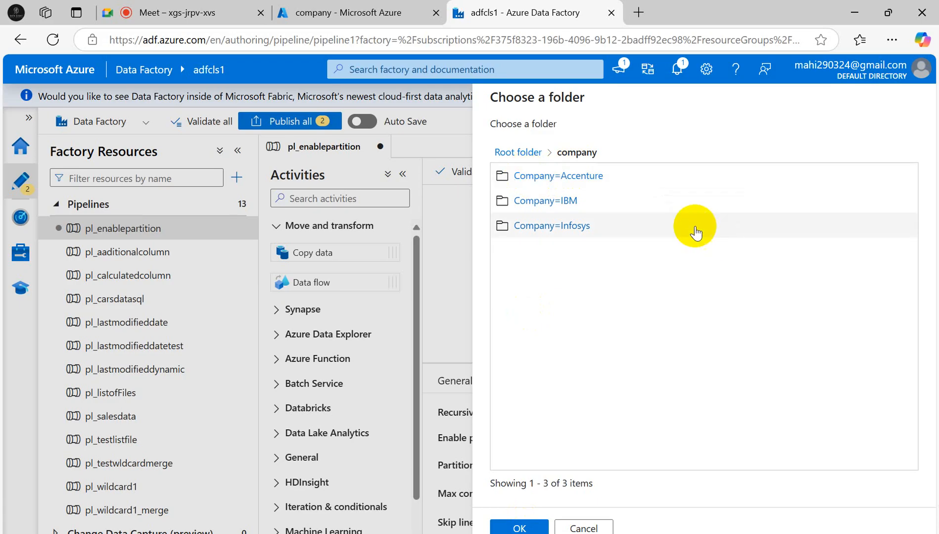
Step: Compare the company folders in Data Factory's folder picker with the Company and Dept Name headers of the output table in Excel
{"action": "key", "text": "alt+Tab"}
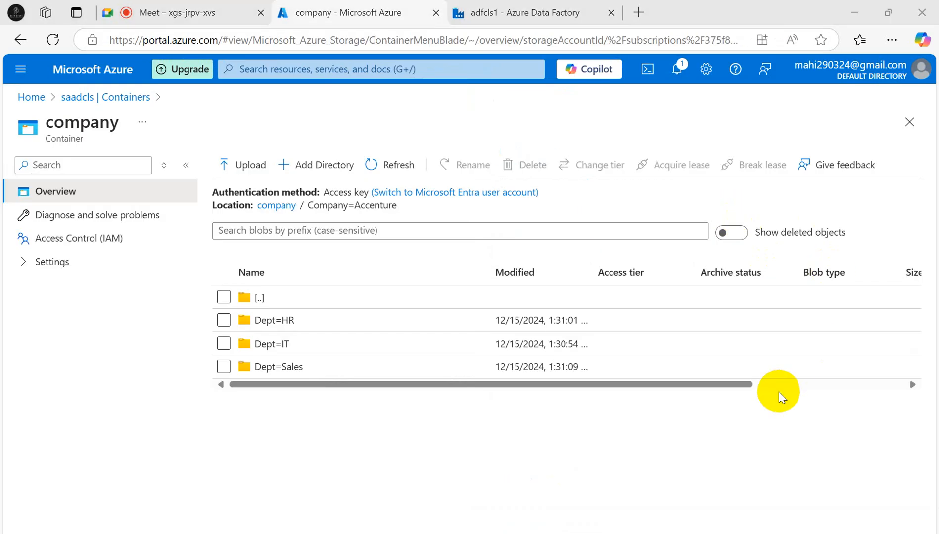
{"action": "key", "text": "ctrl+Tab"}
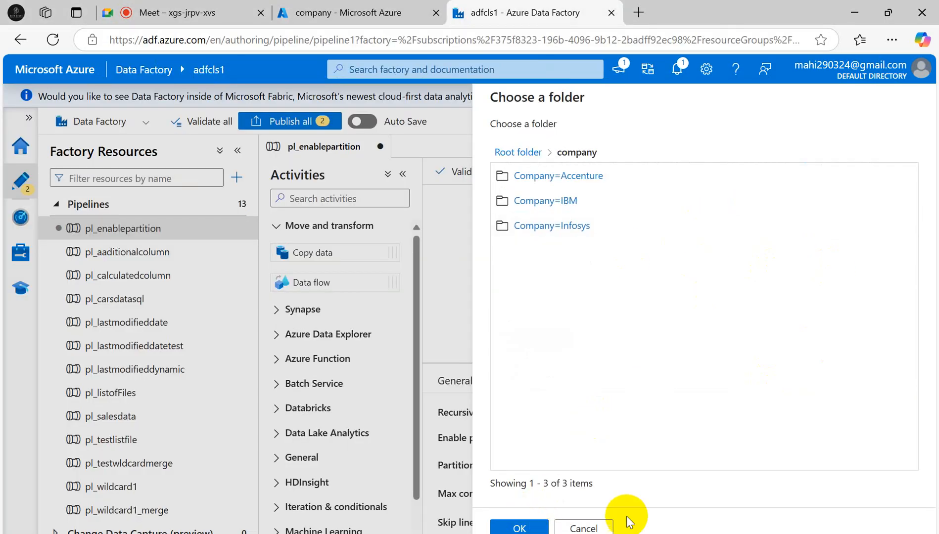
{"action": "key", "text": "alt+Tab"}
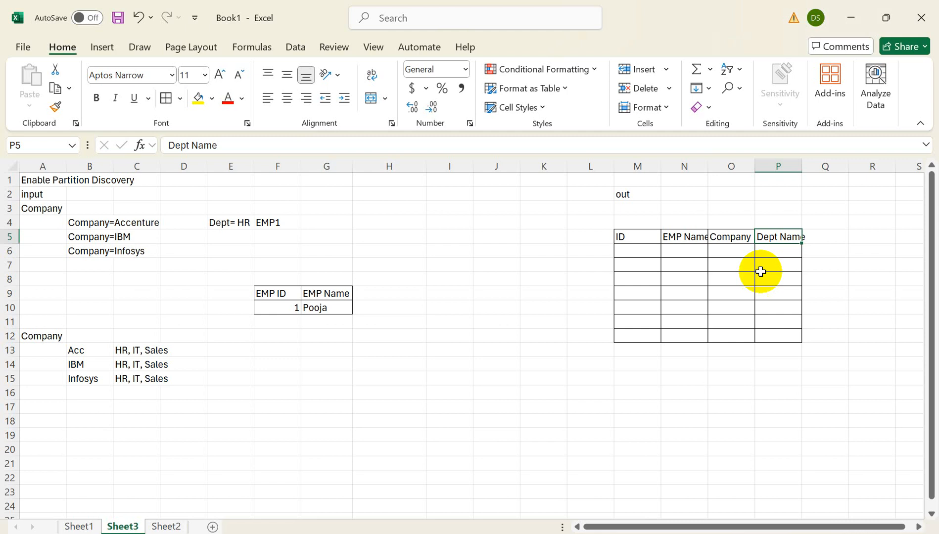
{"action": "left_click", "coordinate": [718, 236]}
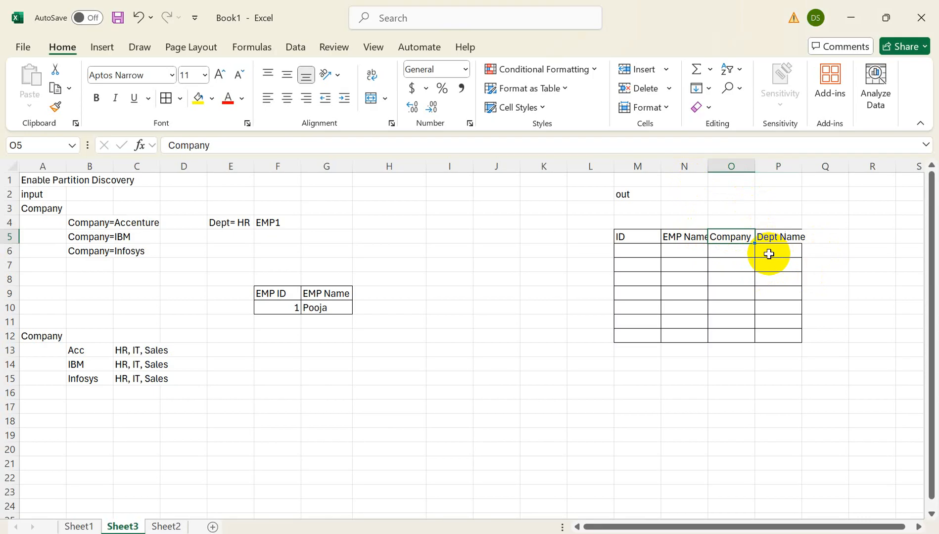
{"action": "key", "text": "alt+Tab"}
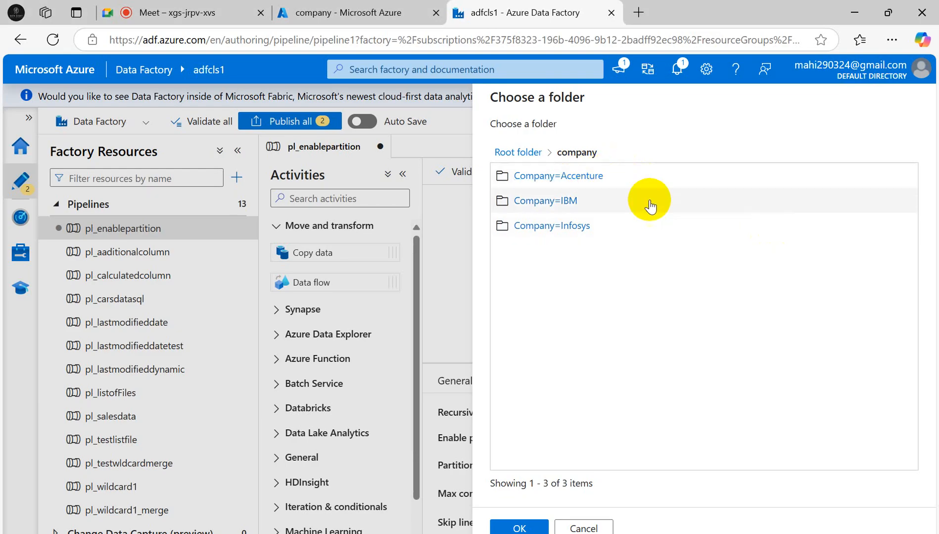
{"action": "key", "text": "alt+Tab"}
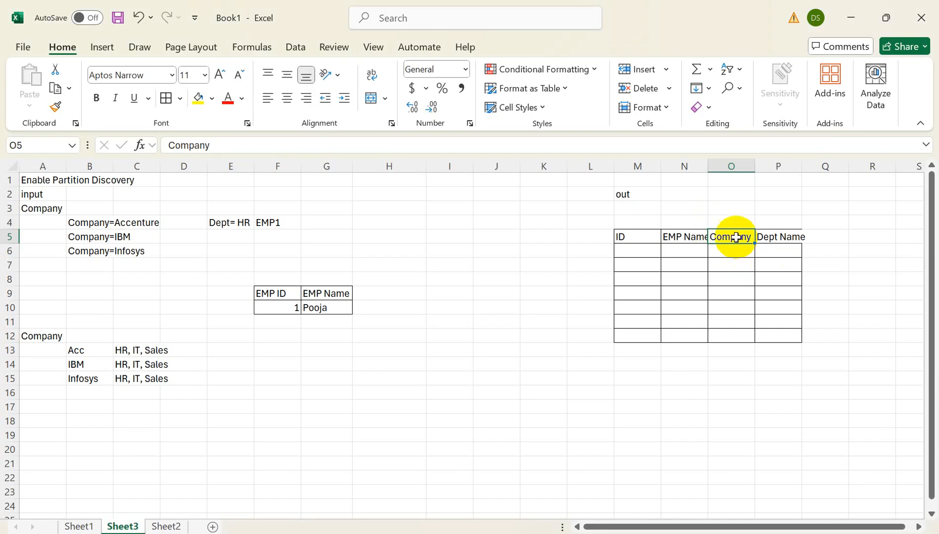
Step: Return to Data Factory and set the source's partitions root path to company
{"action": "key", "text": "alt+Tab"}
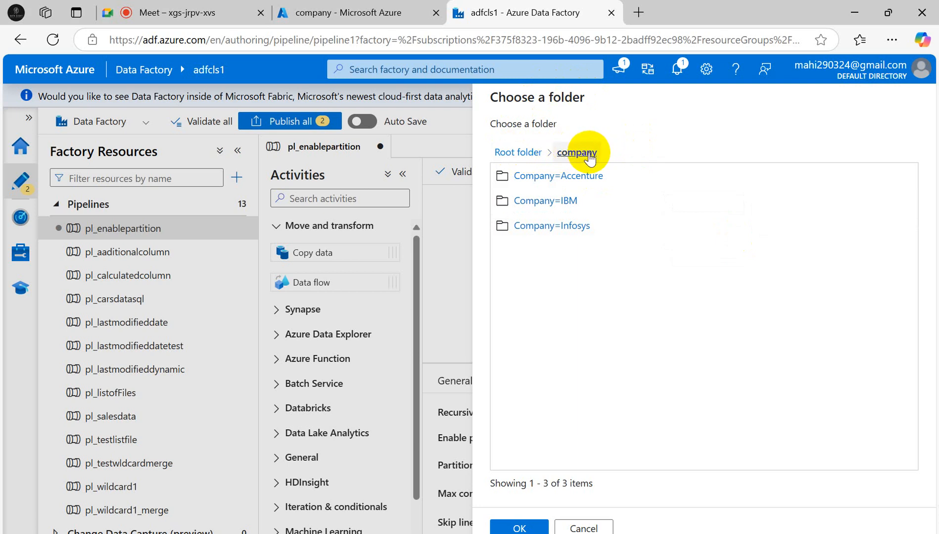
{"action": "left_click", "coordinate": [515, 527]}
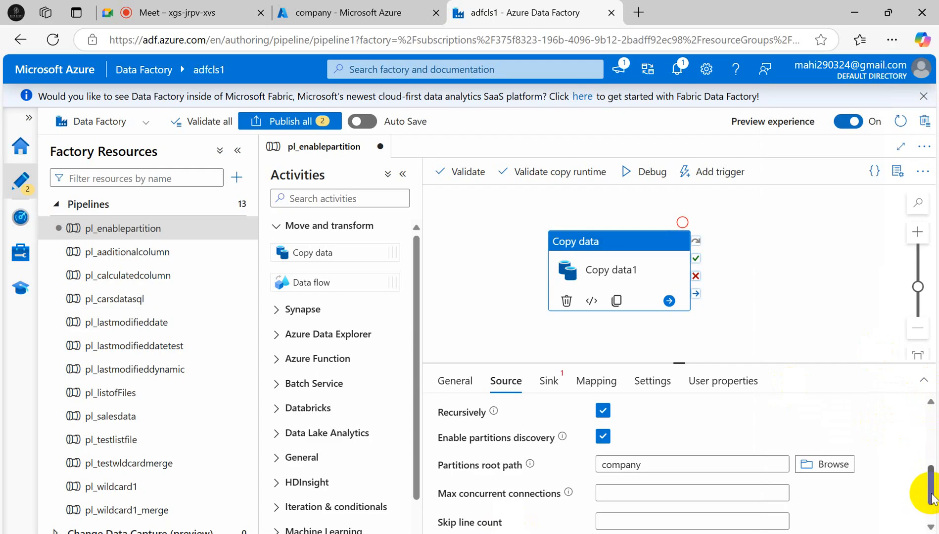
{"action": "left_click_drag", "start_coordinate": [930, 497], "coordinate": [928, 418]}
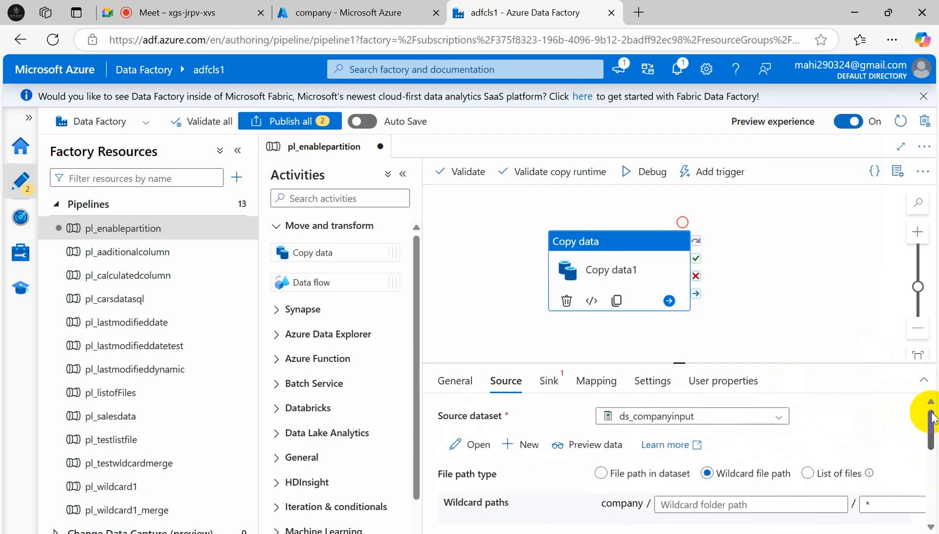
Step: Start a new sink dataset on Azure Data Lake Storage Gen2 with the DelimitedText format
{"action": "left_click", "coordinate": [560, 391]}
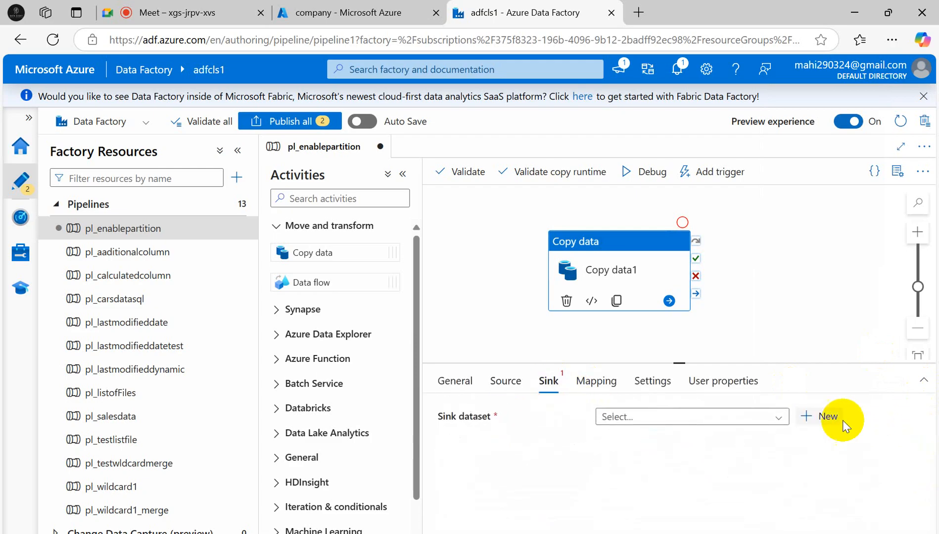
{"action": "left_click", "coordinate": [820, 418]}
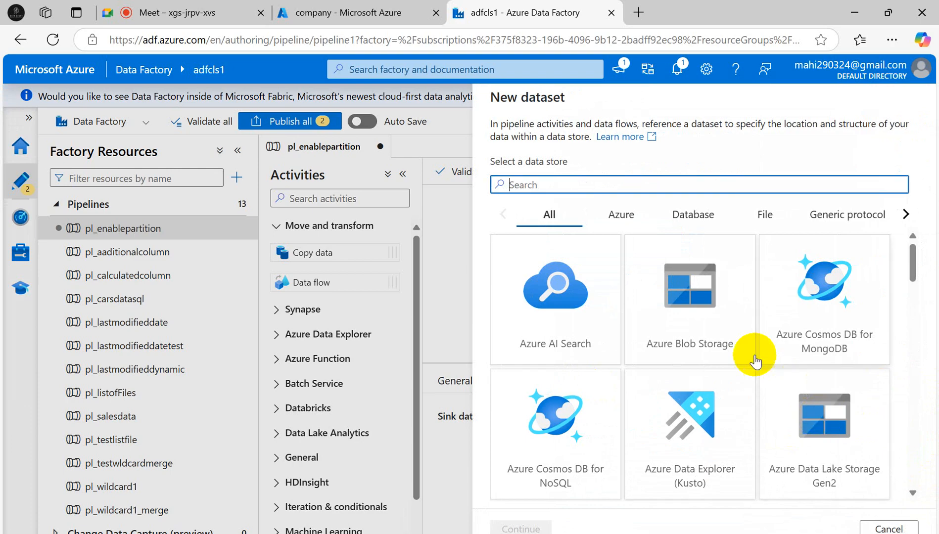
{"action": "left_click", "coordinate": [821, 433]}
{"action": "left_click", "coordinate": [521, 528]}
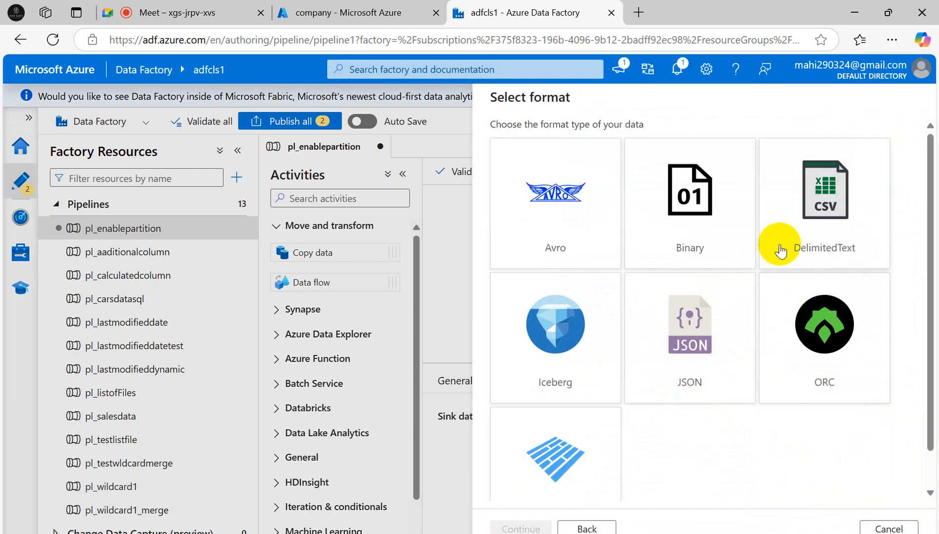
{"action": "left_click", "coordinate": [837, 220]}
{"action": "left_click", "coordinate": [506, 529]}
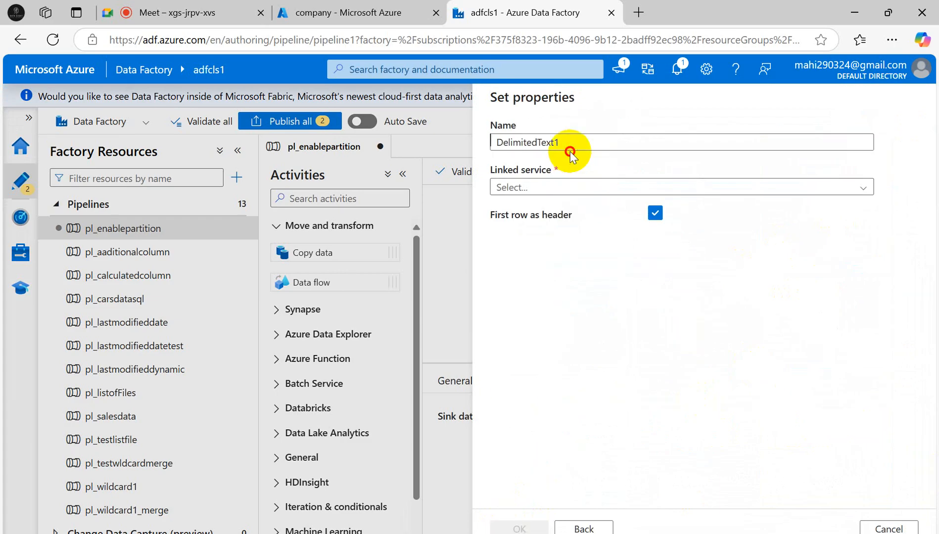
Step: Name the sink dataset ds_enablepartition_out and select ls_adlsgen2 as its linked service
{"action": "left_click", "coordinate": [567, 142]}
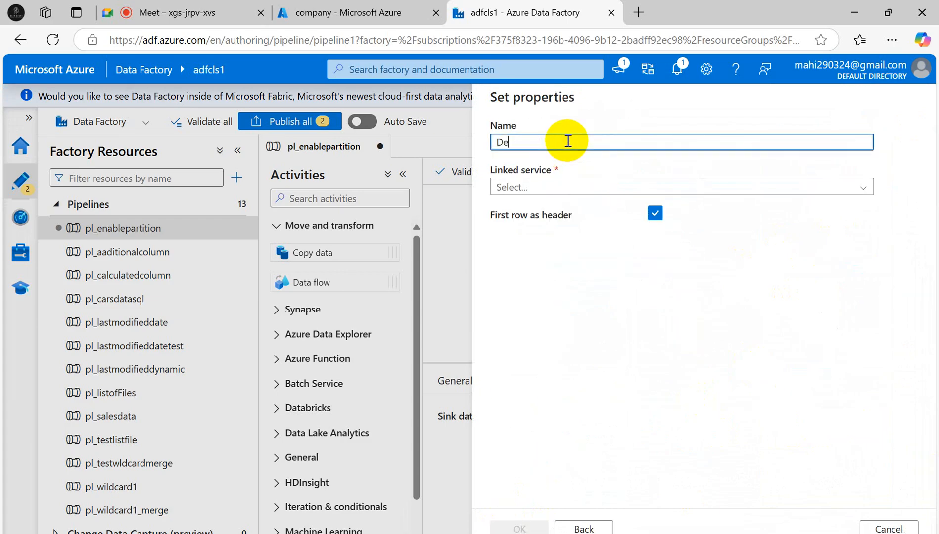
{"action": "key", "text": "BackSpace"}
{"action": "key", "text": "BackSpace"}
{"action": "type", "text": "s"}
{"action": "key", "text": "BackSpace"}
{"action": "type", "text": "ds"}
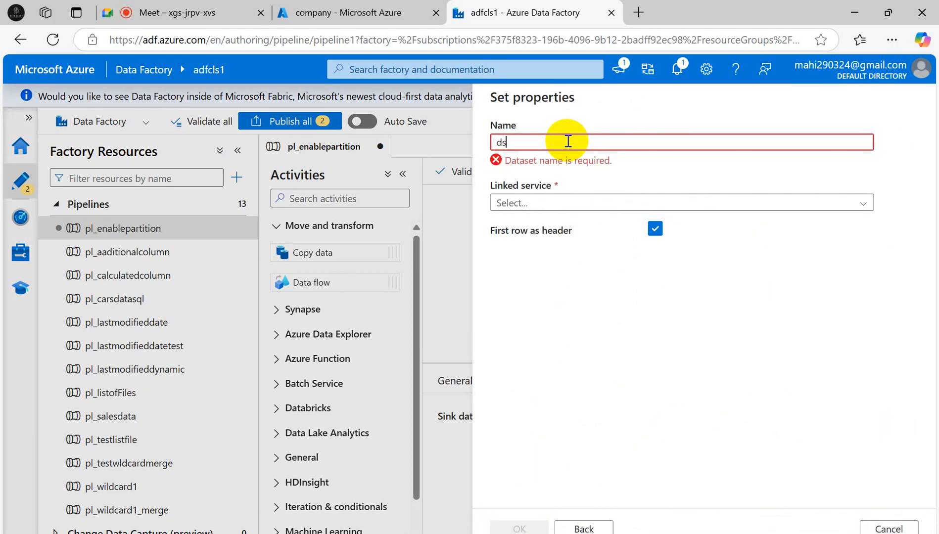
{"action": "type", "text": "_enablepartitio"}
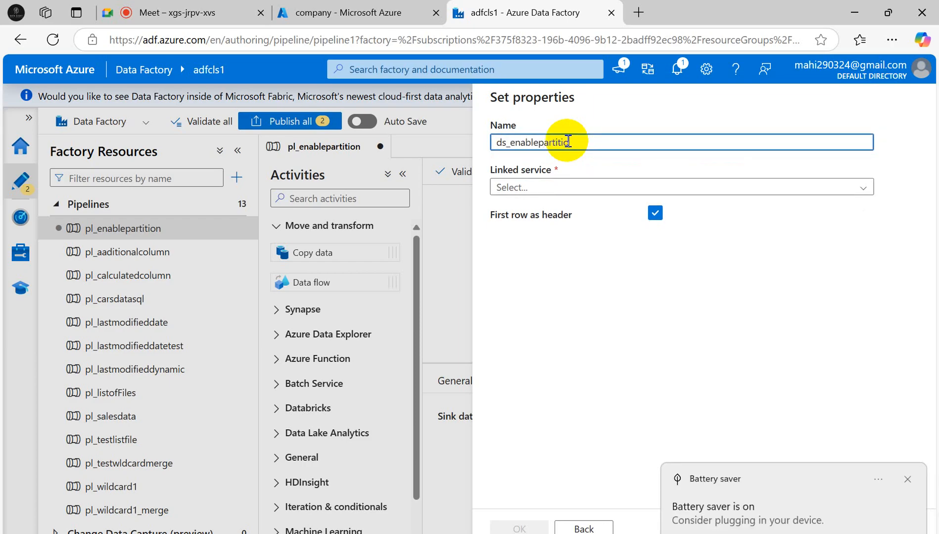
{"action": "type", "text": "n_out"}
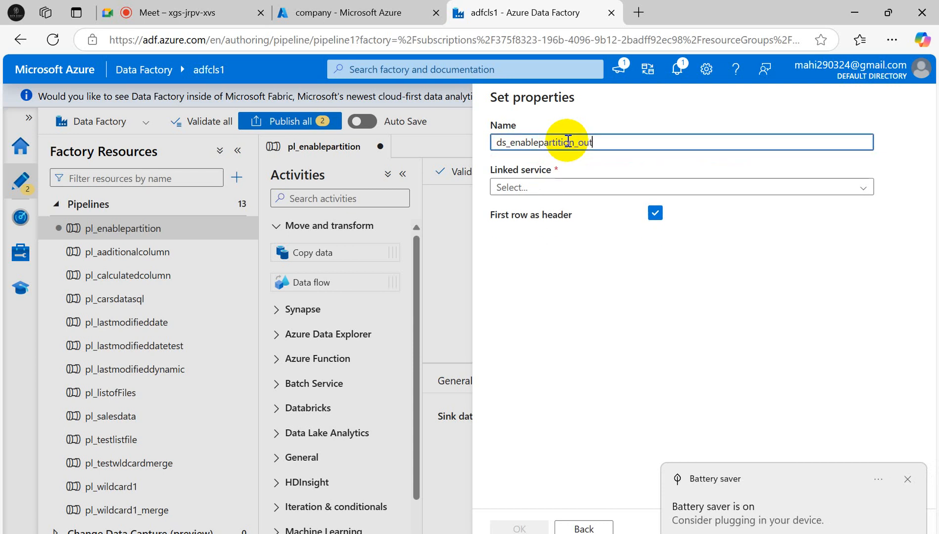
{"action": "left_click", "coordinate": [598, 186]}
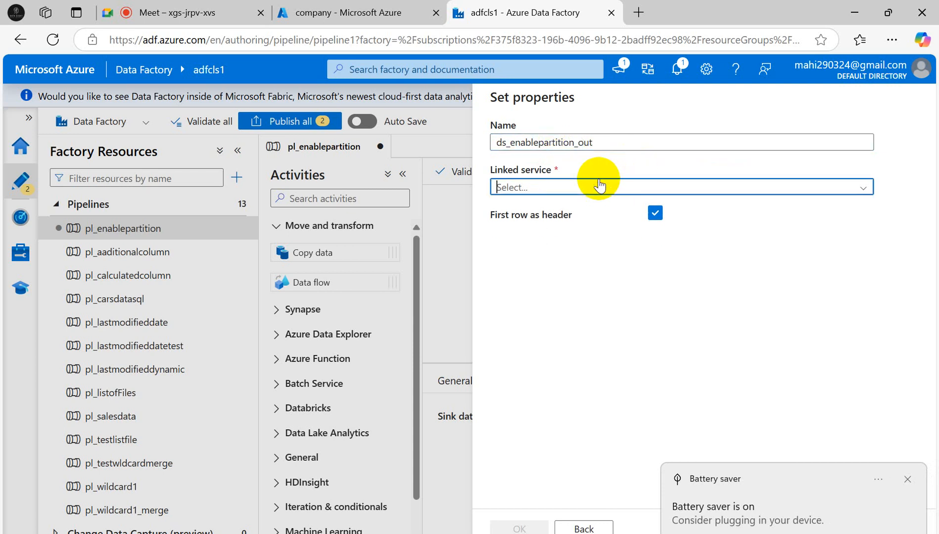
{"action": "left_click", "coordinate": [533, 260]}
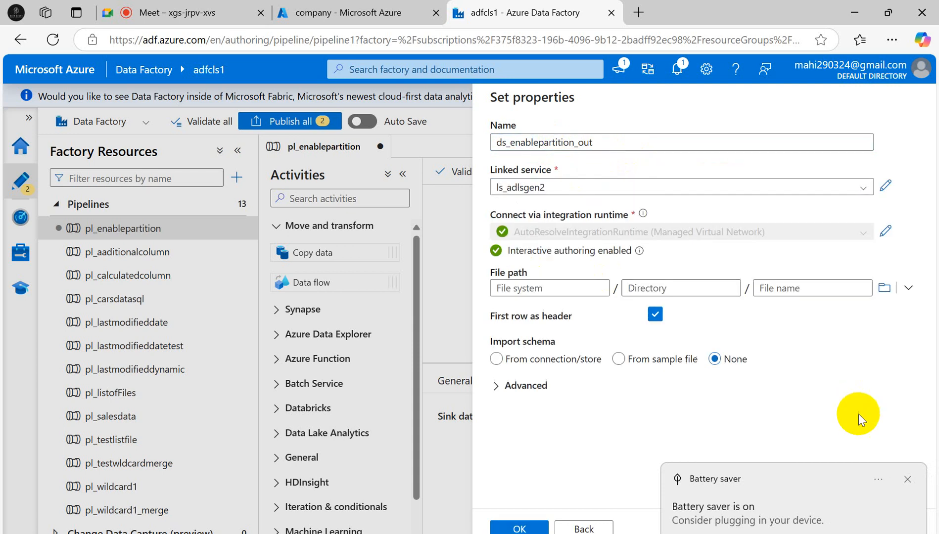
{"action": "left_click", "coordinate": [909, 477]}
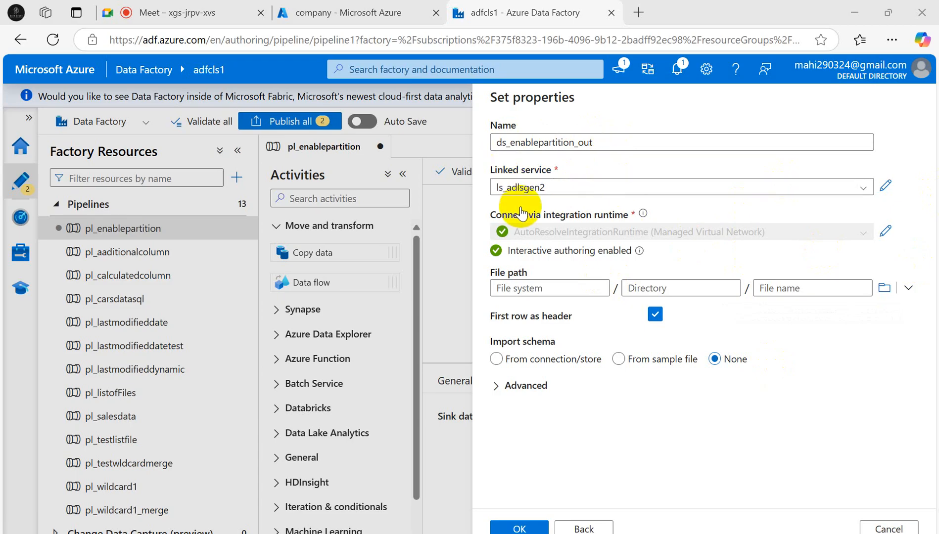
Step: Set the sink dataset's file system to abcoutput and its schema import to None, and create the dataset
{"action": "left_click", "coordinate": [532, 289]}
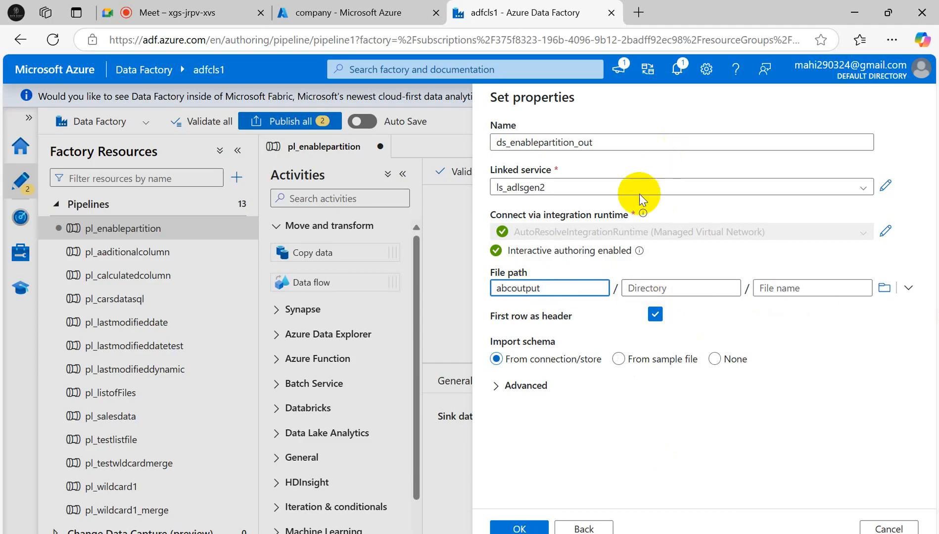
{"action": "left_click", "coordinate": [726, 362]}
{"action": "left_click", "coordinate": [725, 364]}
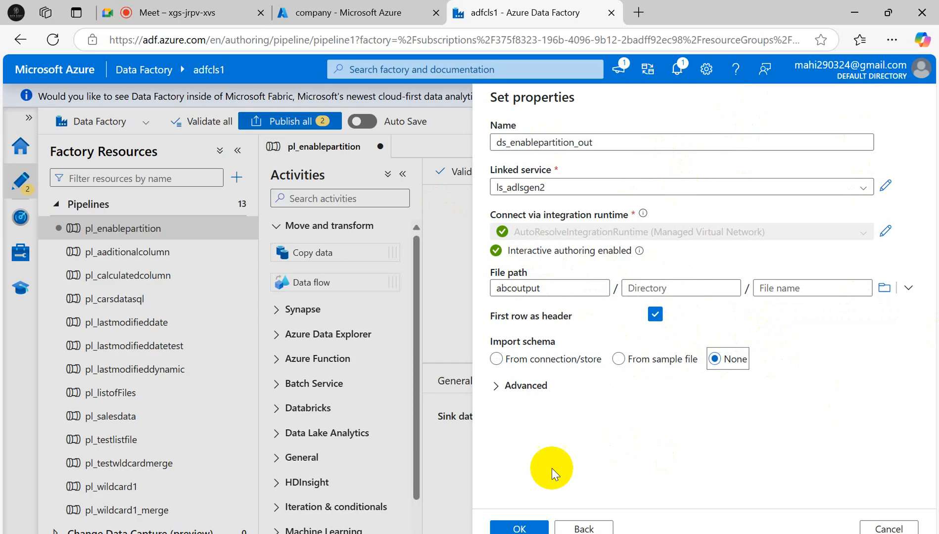
{"action": "left_click", "coordinate": [514, 527]}
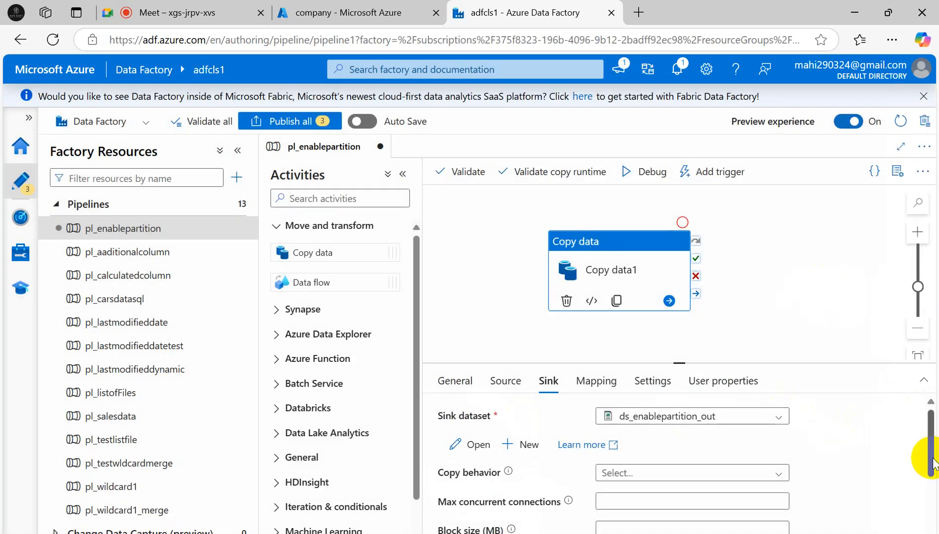
Step: Set the sink's file extension to .csv
{"action": "left_click_drag", "start_coordinate": [932, 460], "coordinate": [934, 533]}
{"action": "left_click", "coordinate": [621, 504]}
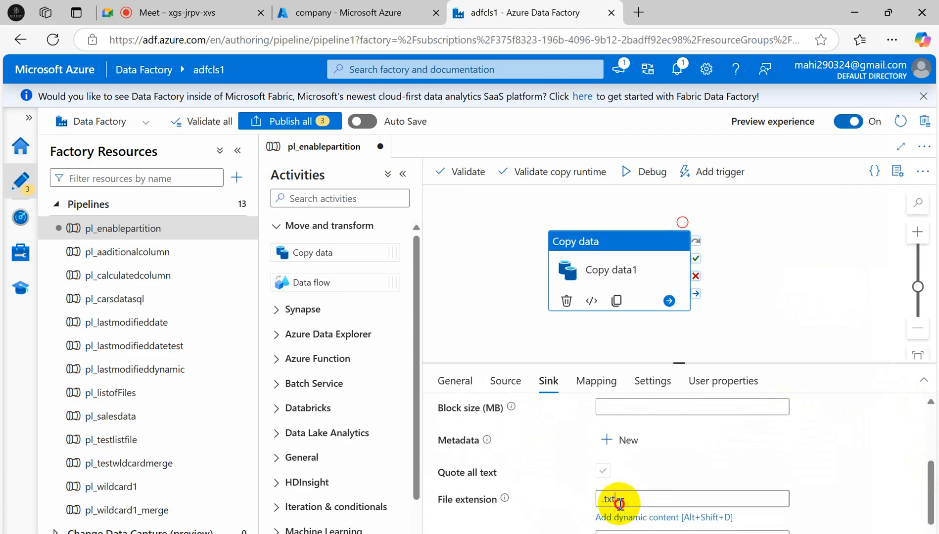
{"action": "key", "text": "BackSpace"}
{"action": "key", "text": "BackSpace"}
{"action": "key", "text": "BackSpace"}
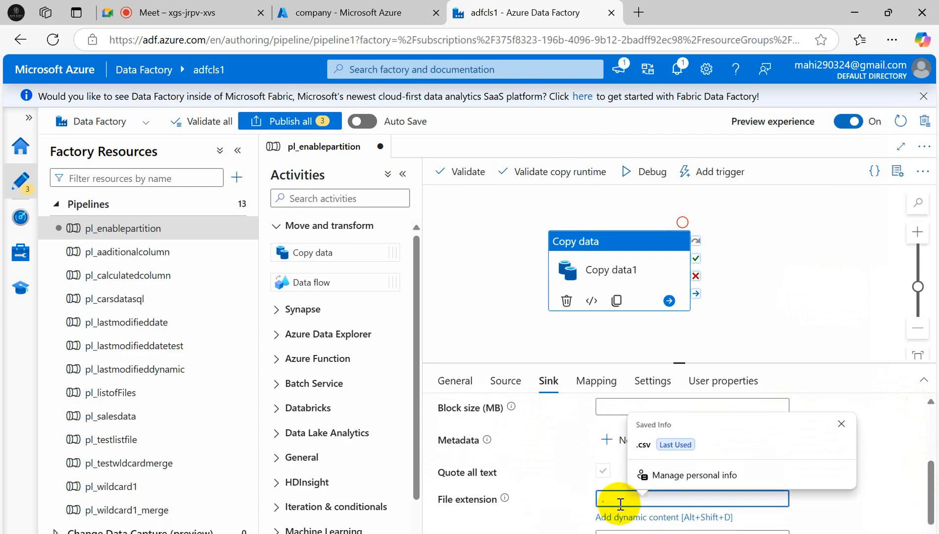
{"action": "left_click", "coordinate": [903, 437]}
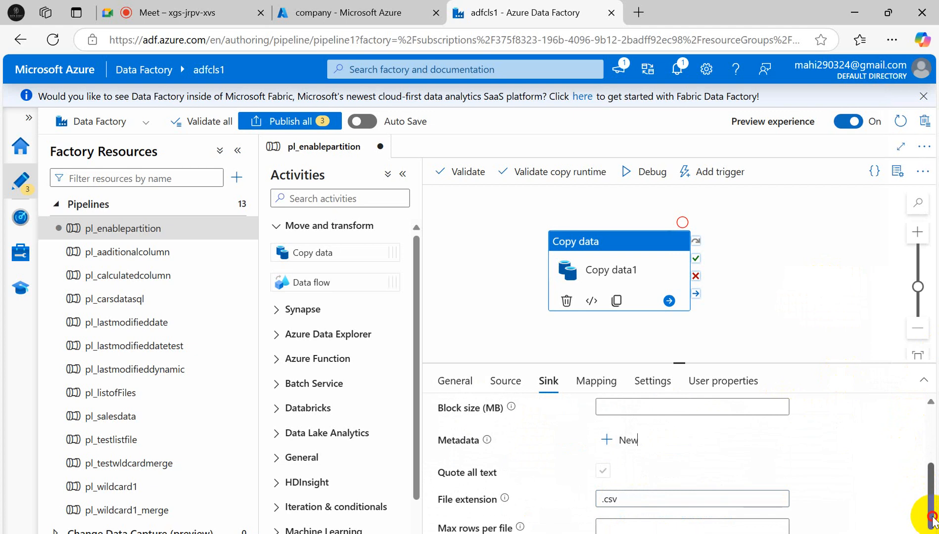
Step: Start a debug run of the pl_enablepartition pipeline
{"action": "left_click_drag", "start_coordinate": [932, 517], "coordinate": [934, 355]}
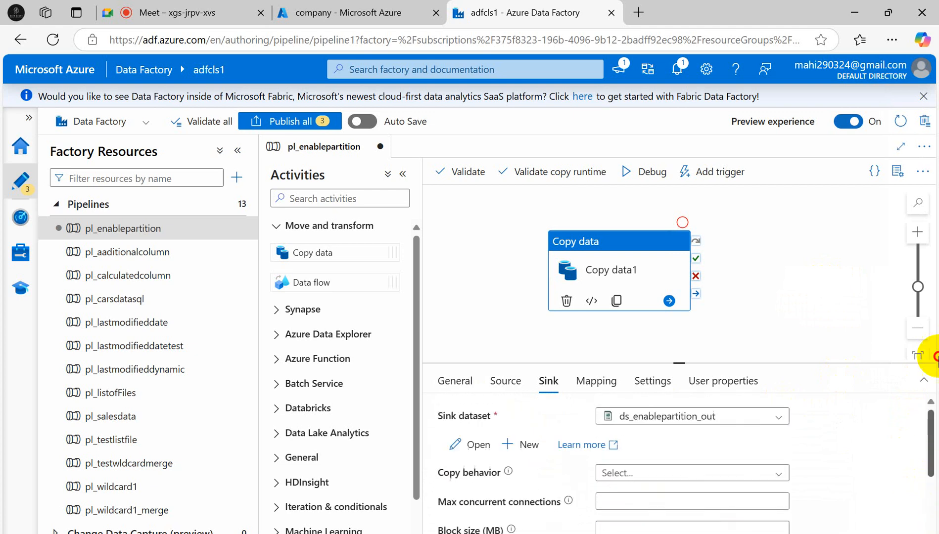
{"action": "left_click", "coordinate": [652, 173]}
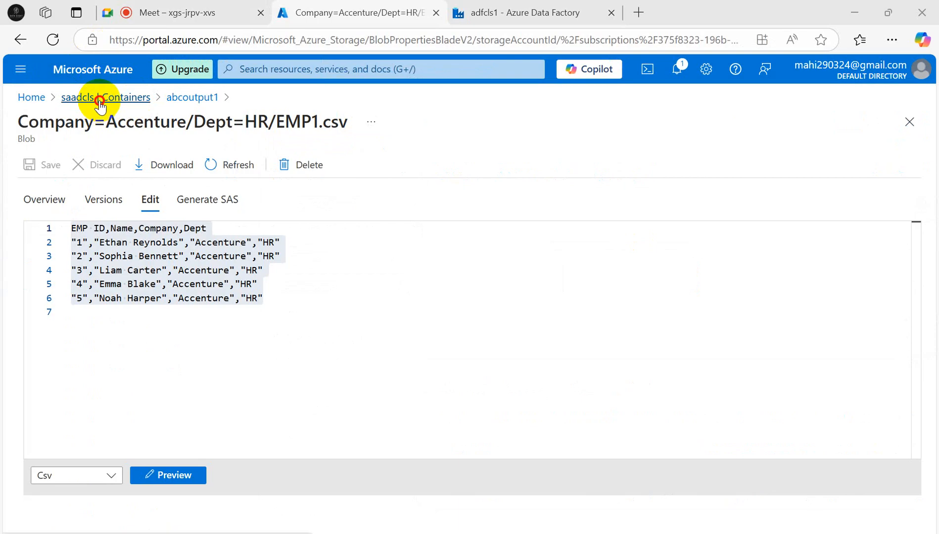
Step: In the Azure portal, check the saadcls storage account's abcoutput container for copied files, and open the abcoutput1 container
{"action": "left_click", "coordinate": [99, 102]}
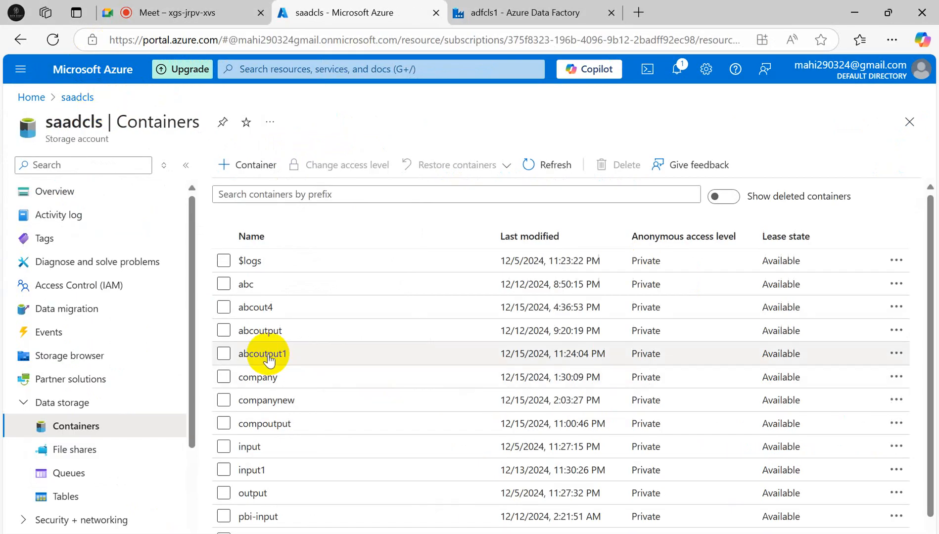
{"action": "left_click", "coordinate": [262, 331]}
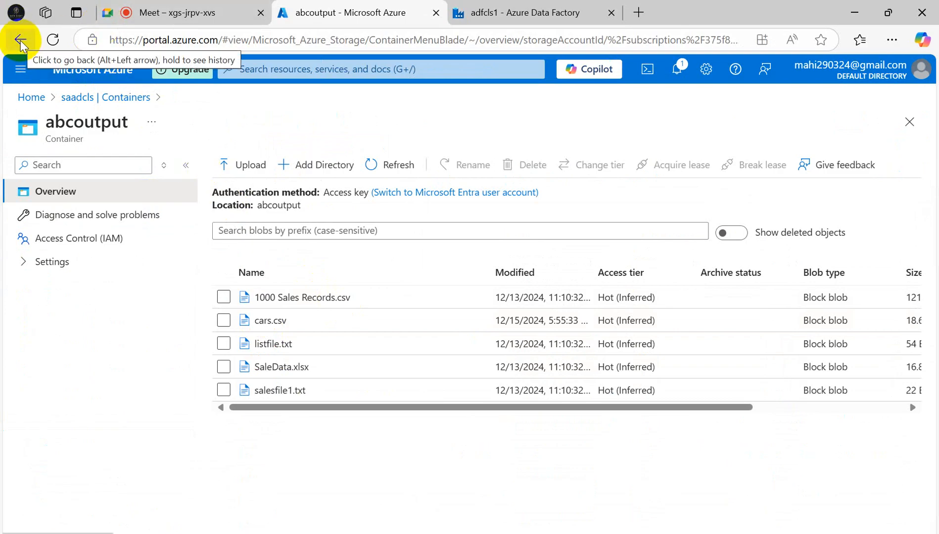
{"action": "left_click", "coordinate": [81, 97]}
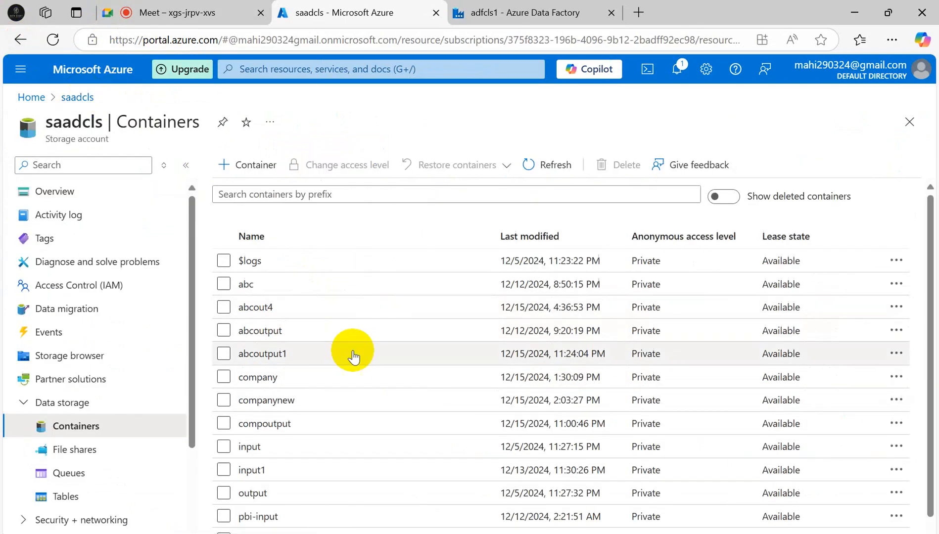
{"action": "left_click", "coordinate": [271, 354]}
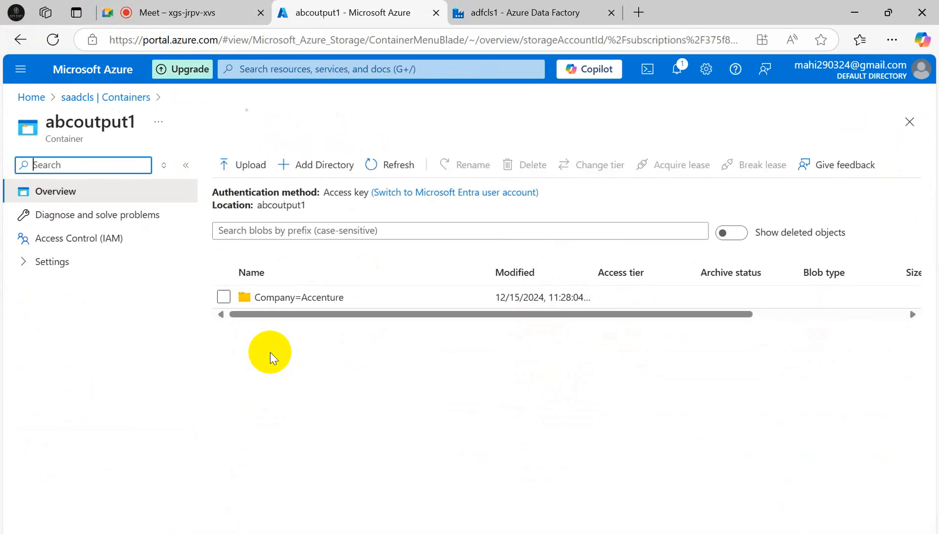
Step: Open EMP1.csv in abcoutput1's Company=Accenture/Dept=HR folder and check its contents for the company and department columns
{"action": "left_click", "coordinate": [308, 295]}
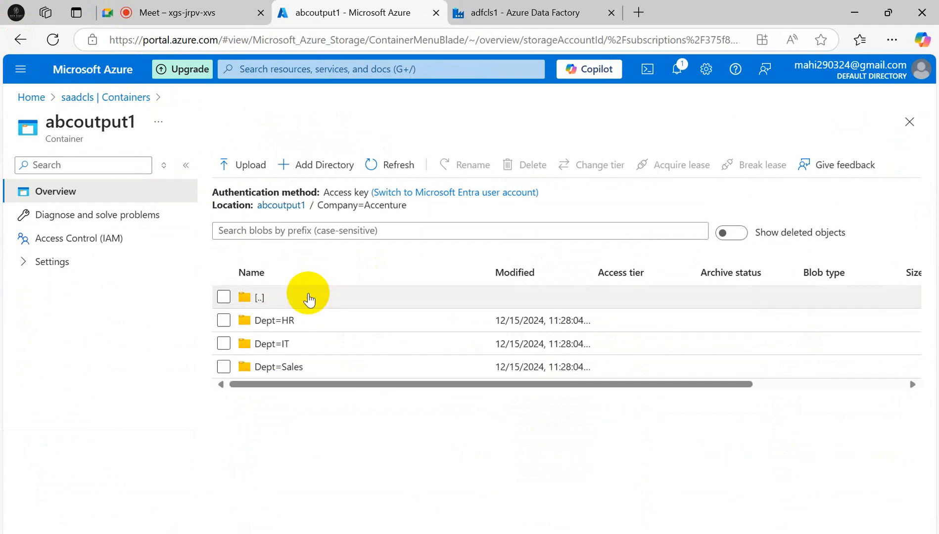
{"action": "double_click", "coordinate": [288, 321]}
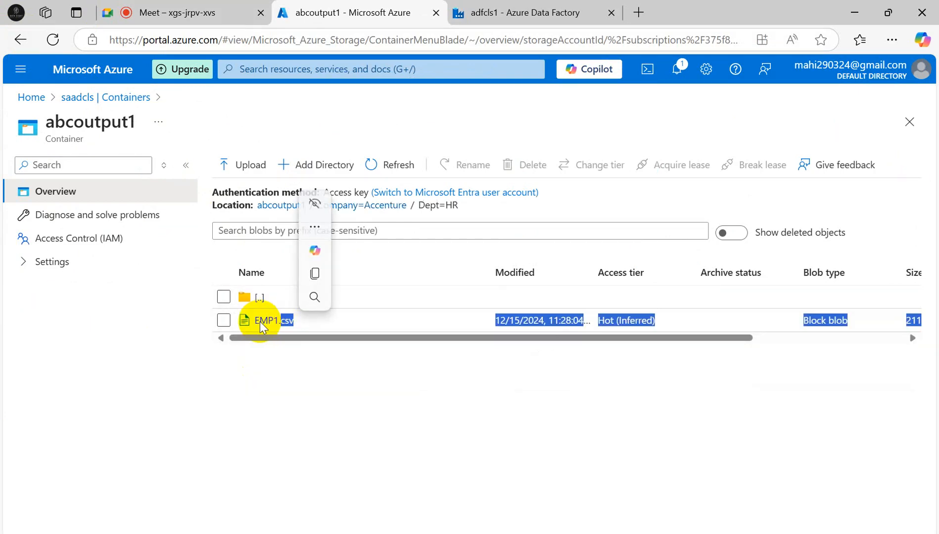
{"action": "left_click", "coordinate": [260, 321]}
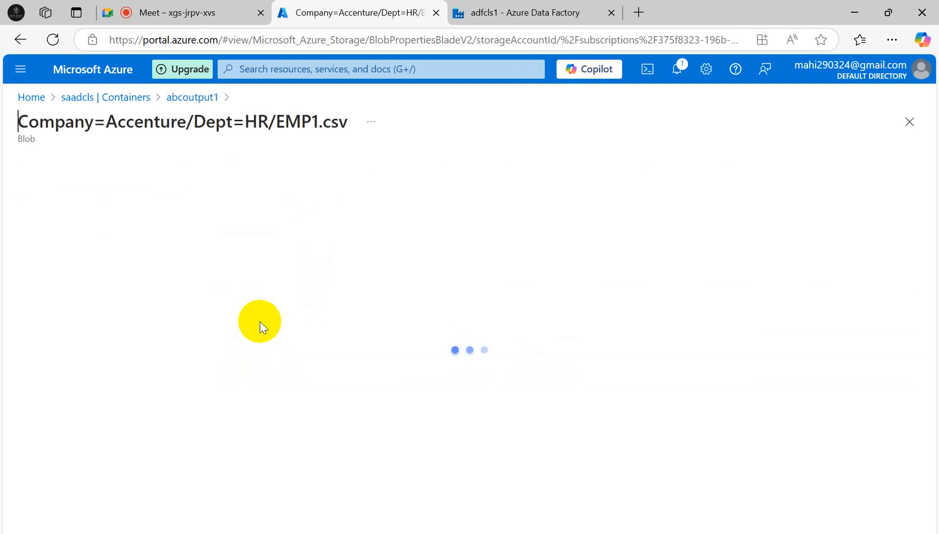
{"action": "left_click", "coordinate": [150, 200]}
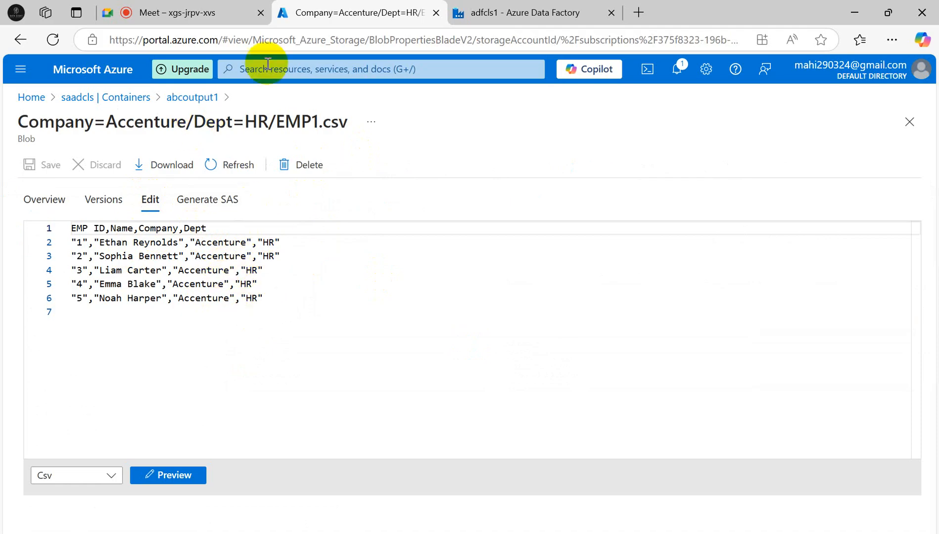
Step: Open EMP2.csv in abcoutput1's Company=Accenture/Dept=IT folder and check the columns in its contents
{"action": "left_click", "coordinate": [131, 98]}
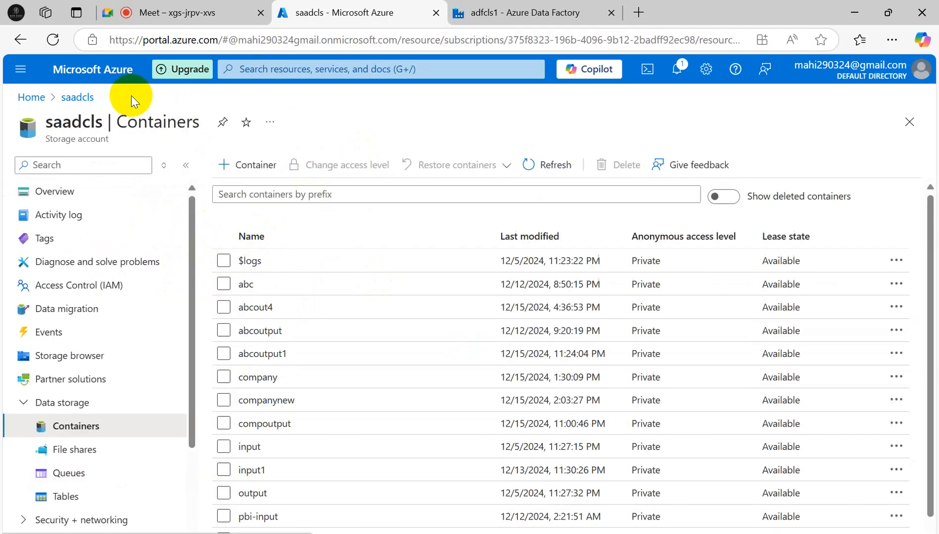
{"action": "left_click", "coordinate": [262, 354]}
{"action": "double_click", "coordinate": [295, 298]}
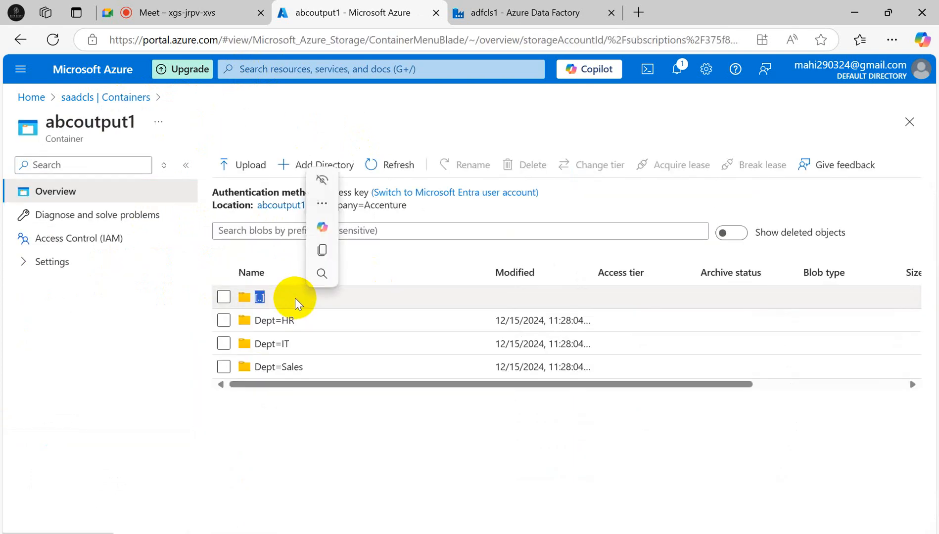
{"action": "double_click", "coordinate": [268, 344]}
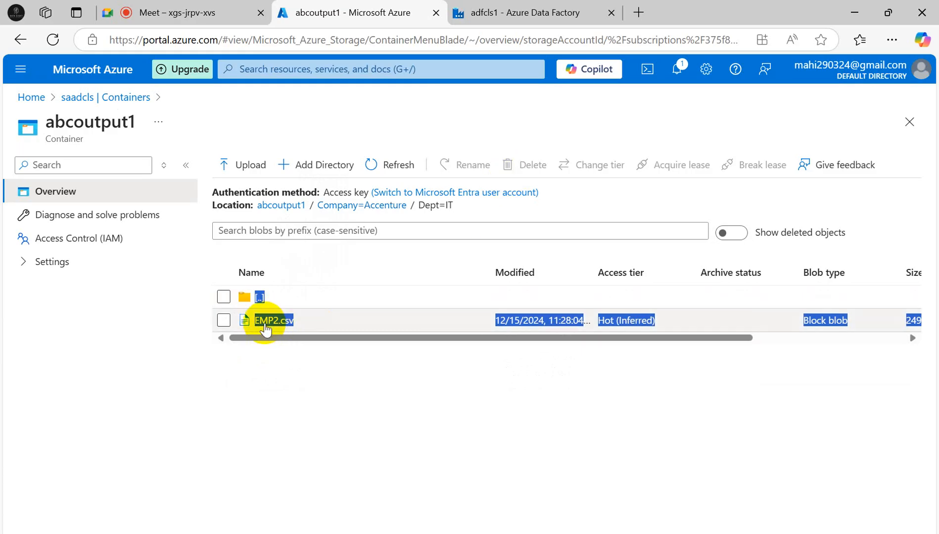
{"action": "double_click", "coordinate": [266, 322]}
{"action": "double_click", "coordinate": [266, 322]}
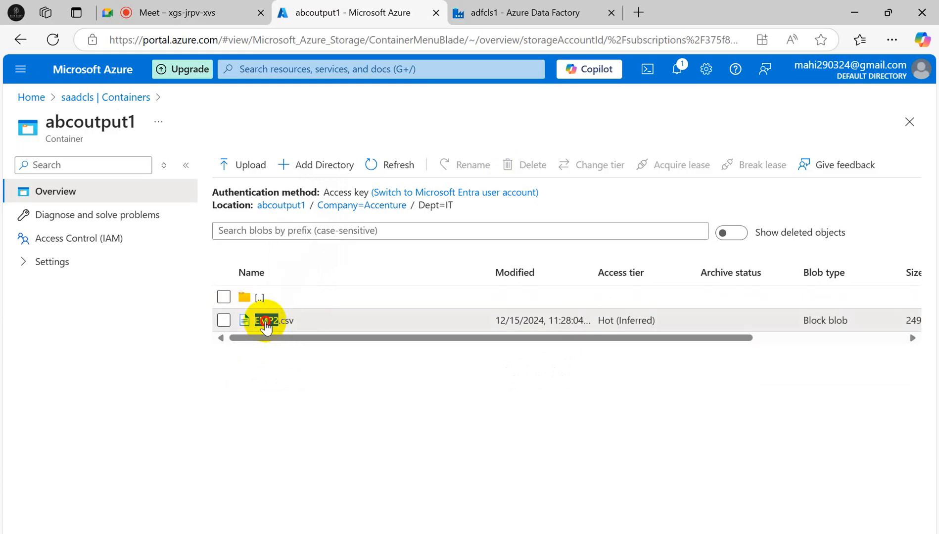
{"action": "left_click", "coordinate": [245, 321]}
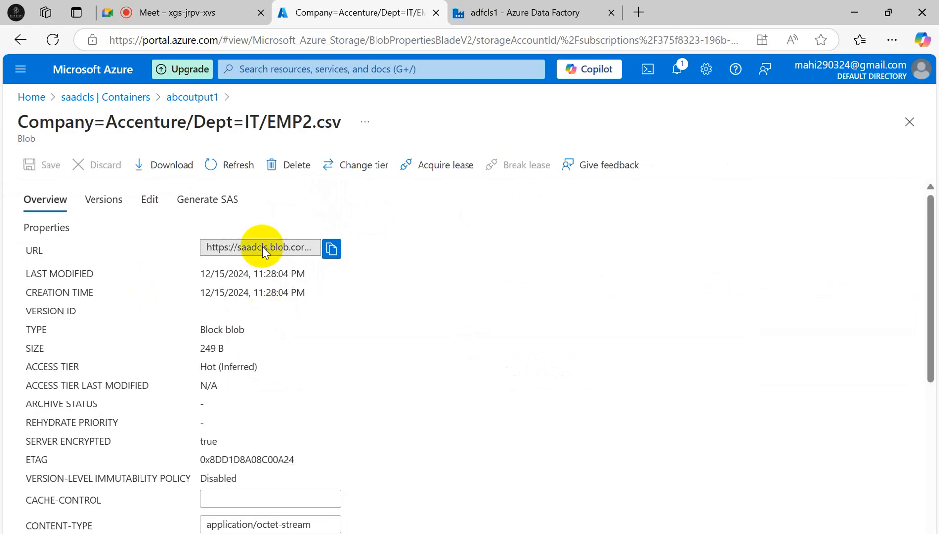
{"action": "left_click", "coordinate": [150, 199]}
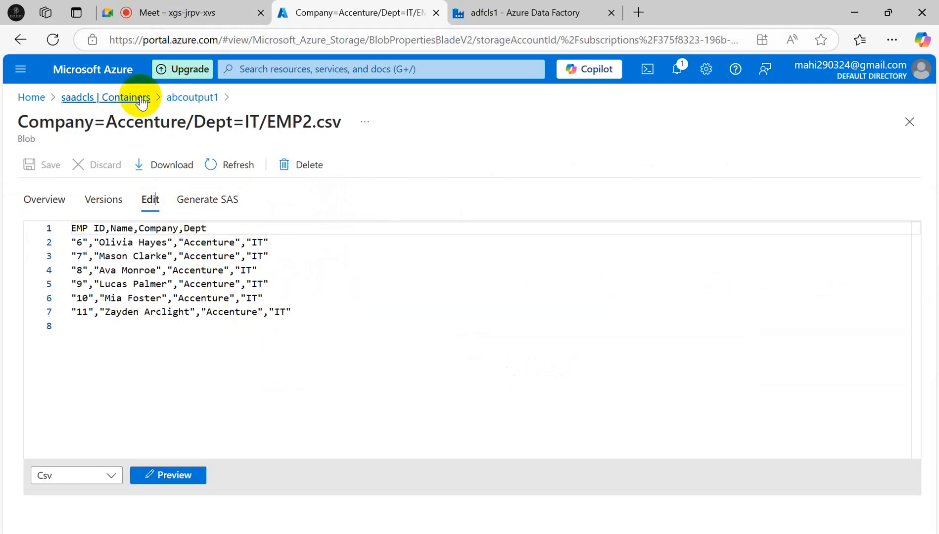
Step: Open EMP3.csv in abcoutput1's Company=Accenture/Dept=Sales folder and check the columns in its contents
{"action": "left_click", "coordinate": [106, 99]}
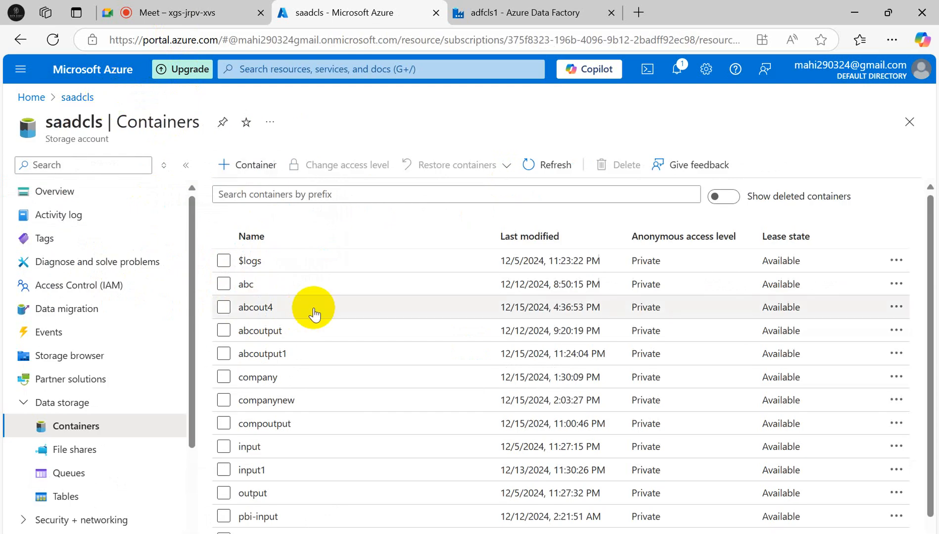
{"action": "left_click", "coordinate": [257, 354]}
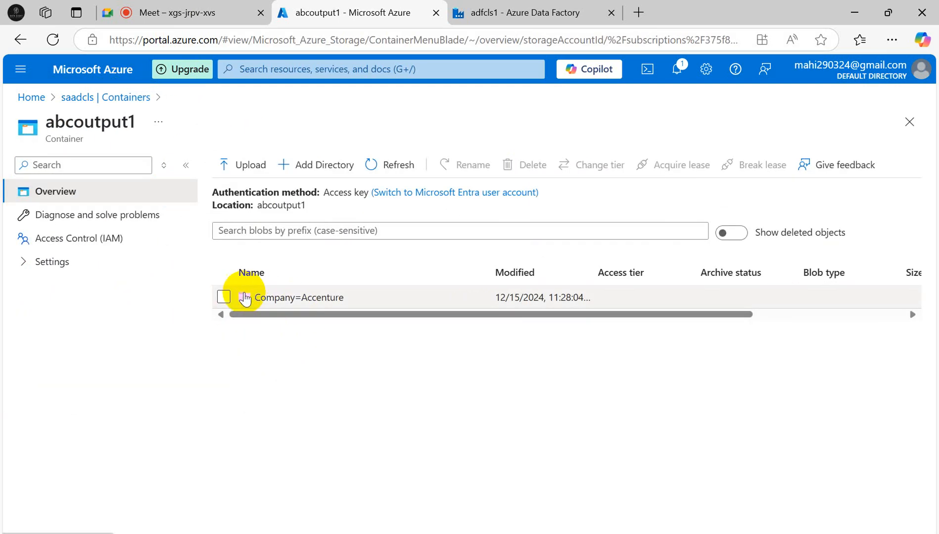
{"action": "left_click", "coordinate": [275, 297]}
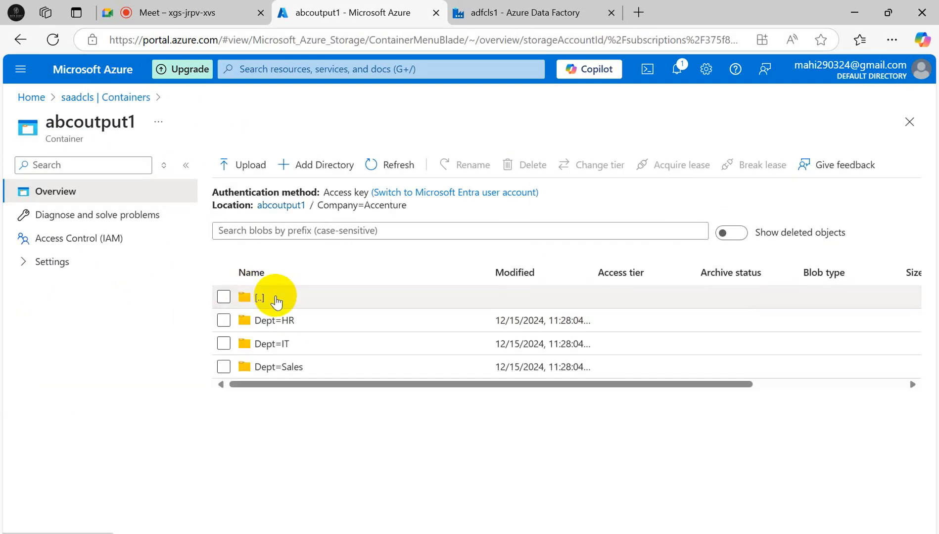
{"action": "left_click", "coordinate": [279, 369]}
{"action": "left_click", "coordinate": [270, 322]}
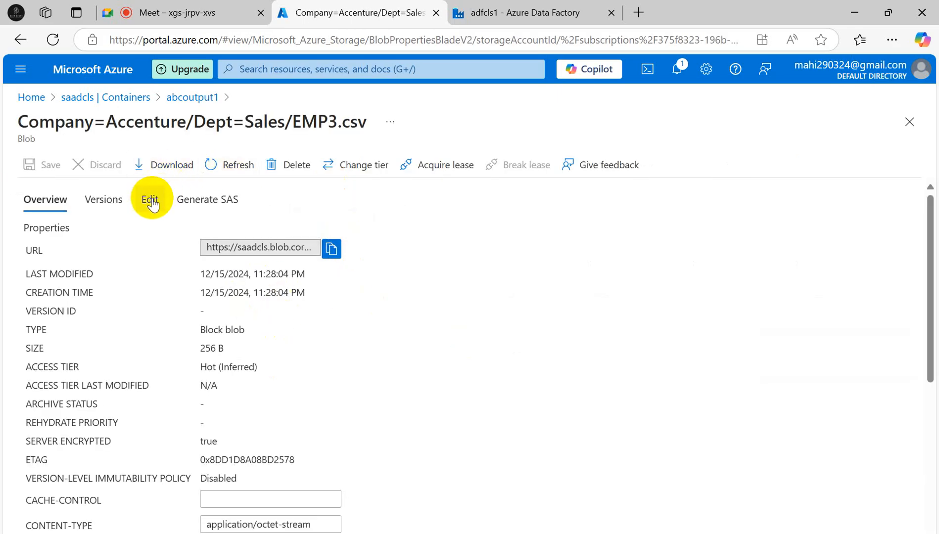
{"action": "left_click", "coordinate": [150, 201]}
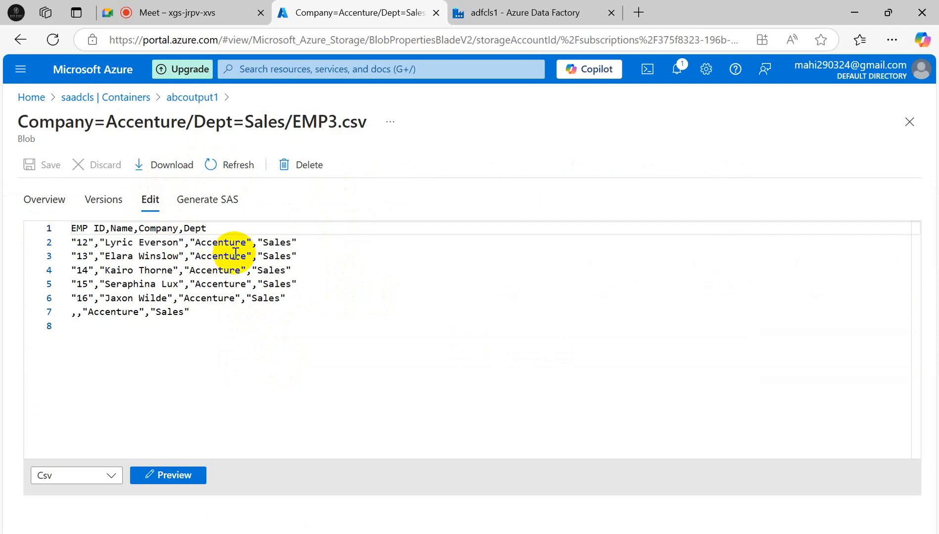
Step: Delete the abcoutput1 container from the saadcls storage account in the Azure portal
{"action": "left_click", "coordinate": [485, 12]}
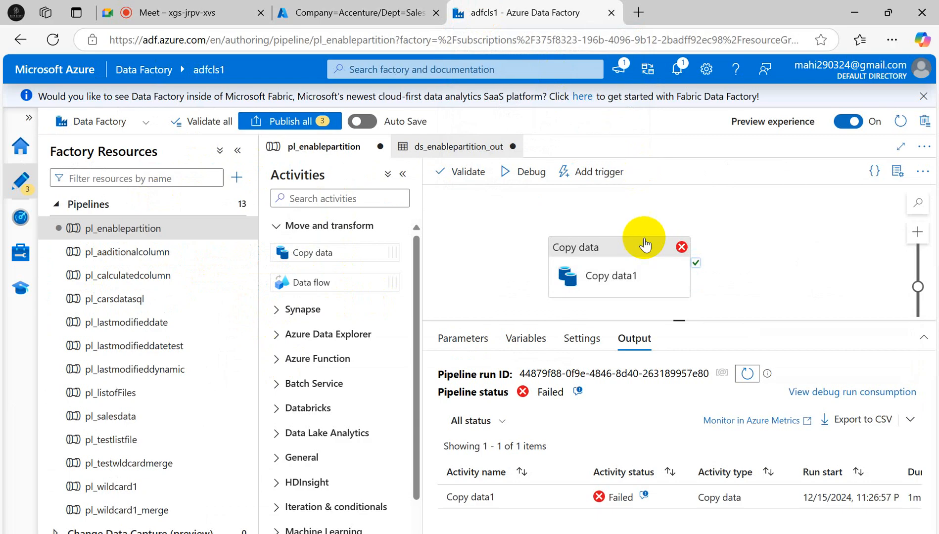
{"action": "left_click", "coordinate": [582, 253]}
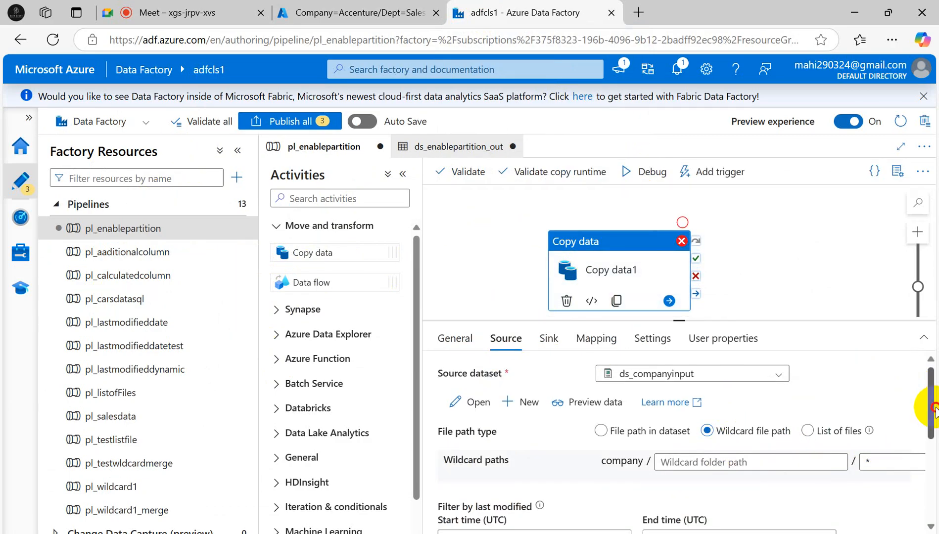
{"action": "left_click", "coordinate": [385, 13]}
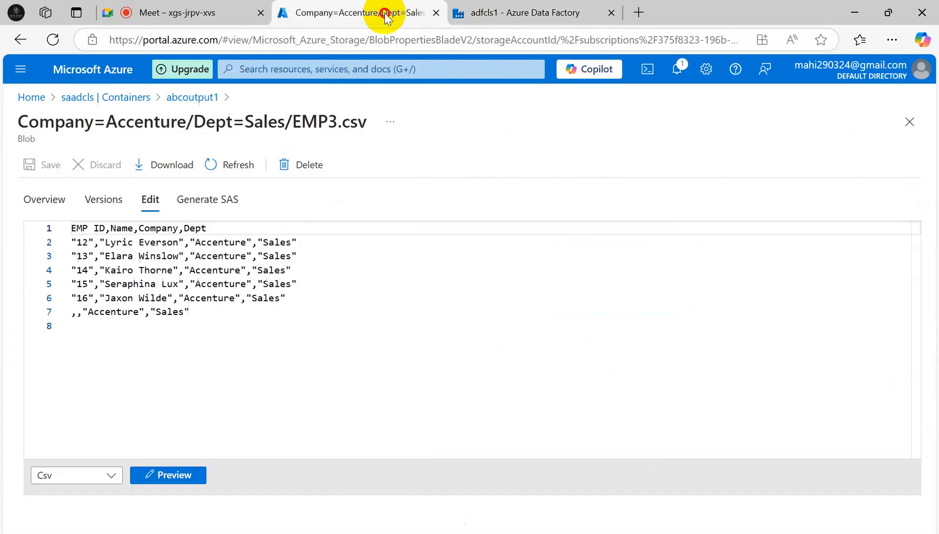
{"action": "left_click", "coordinate": [119, 96]}
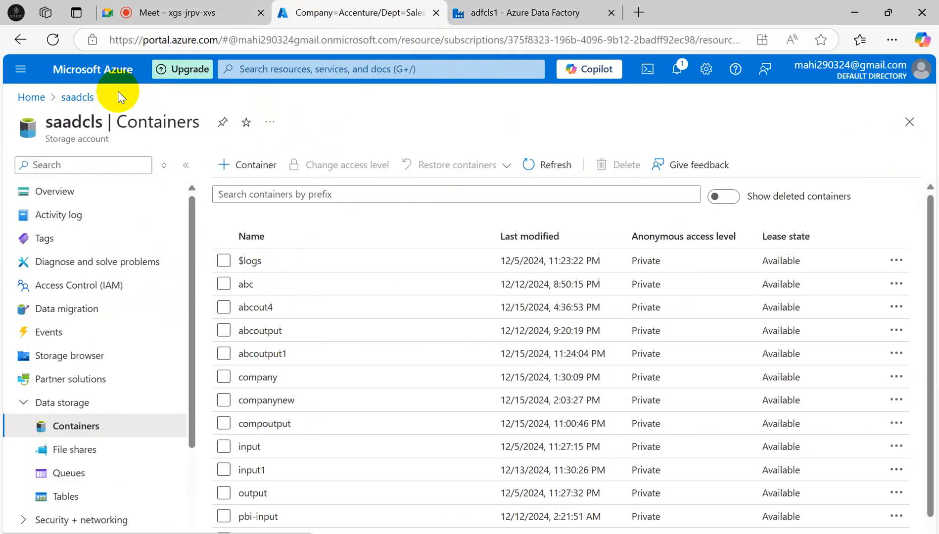
{"action": "left_click", "coordinate": [224, 353]}
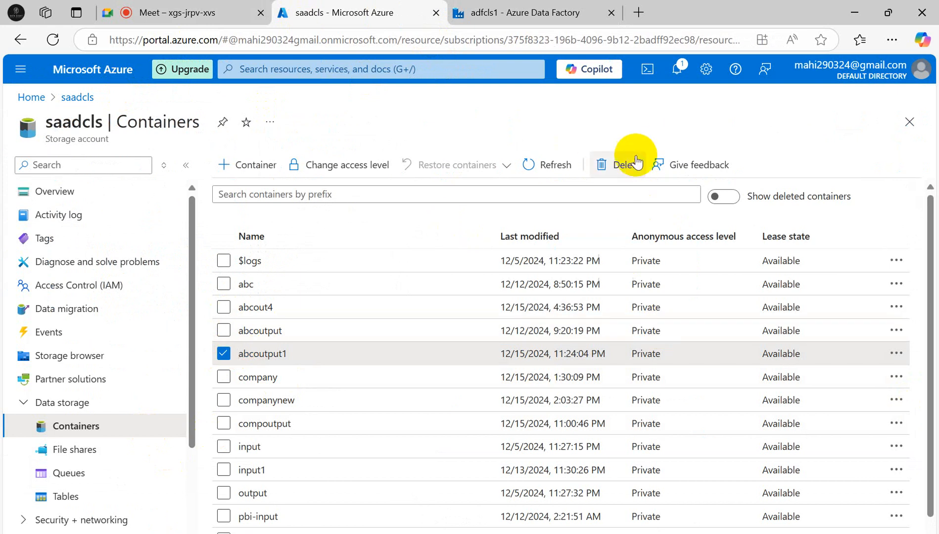
{"action": "left_click", "coordinate": [623, 165]}
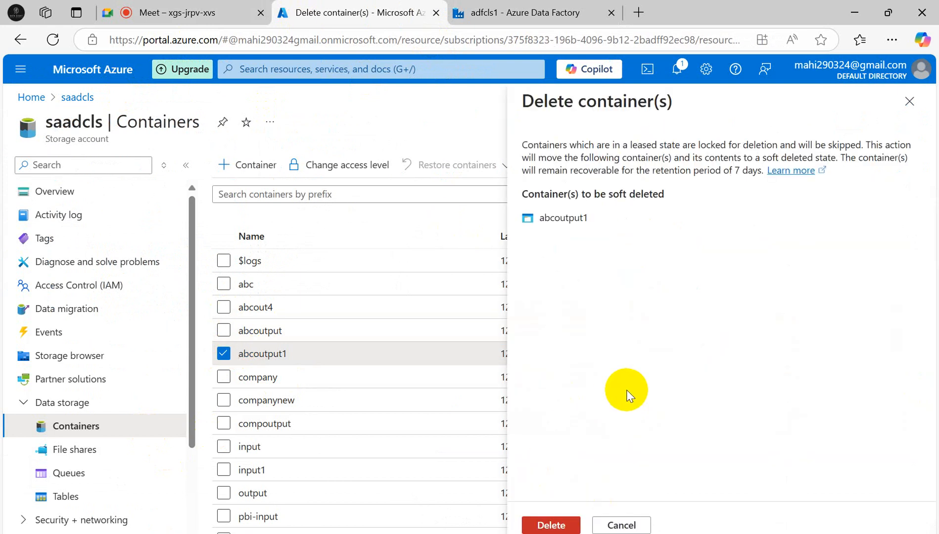
{"action": "left_click", "coordinate": [561, 523]}
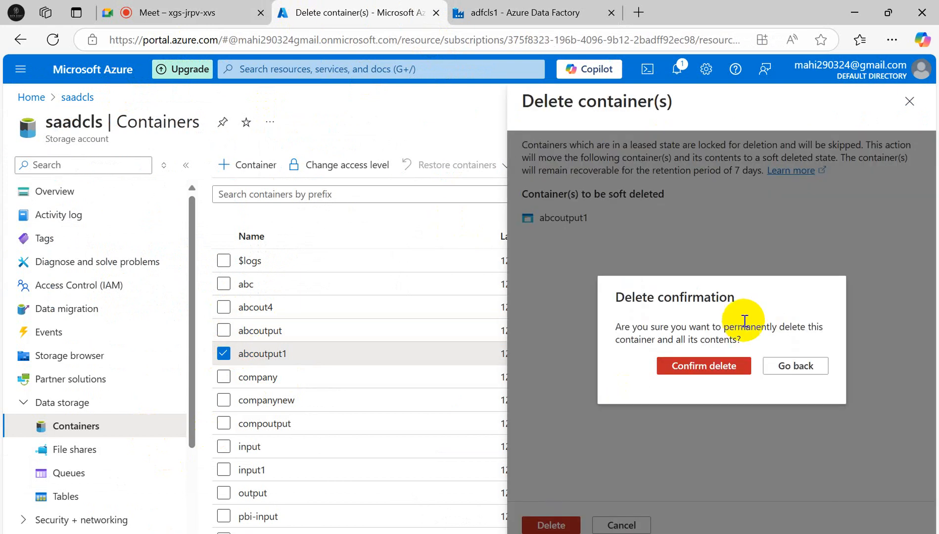
{"action": "left_click", "coordinate": [680, 369]}
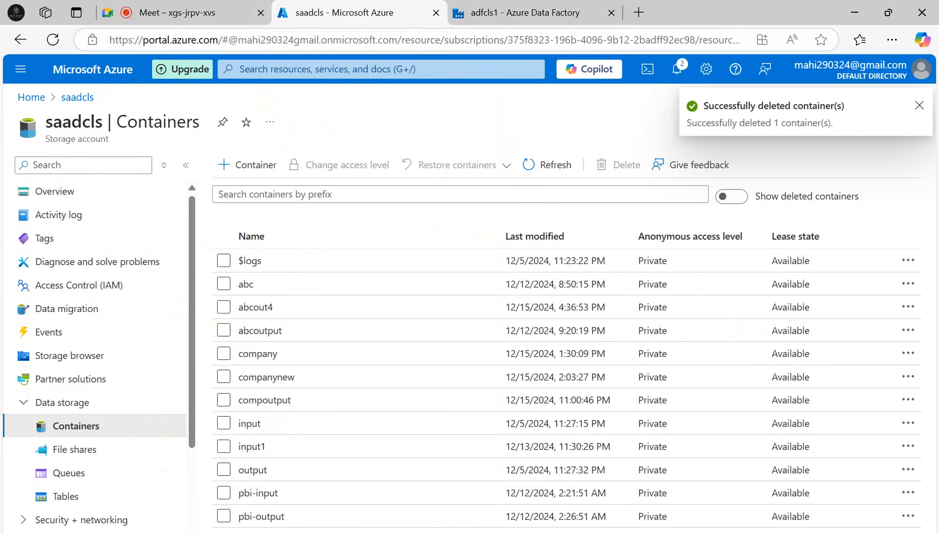
Step: Switch to the Excel workbook and enter the headers ID, EMP Name and Dept in cells M15 to O15 of Sheet3
{"action": "key", "text": "alt+Tab"}
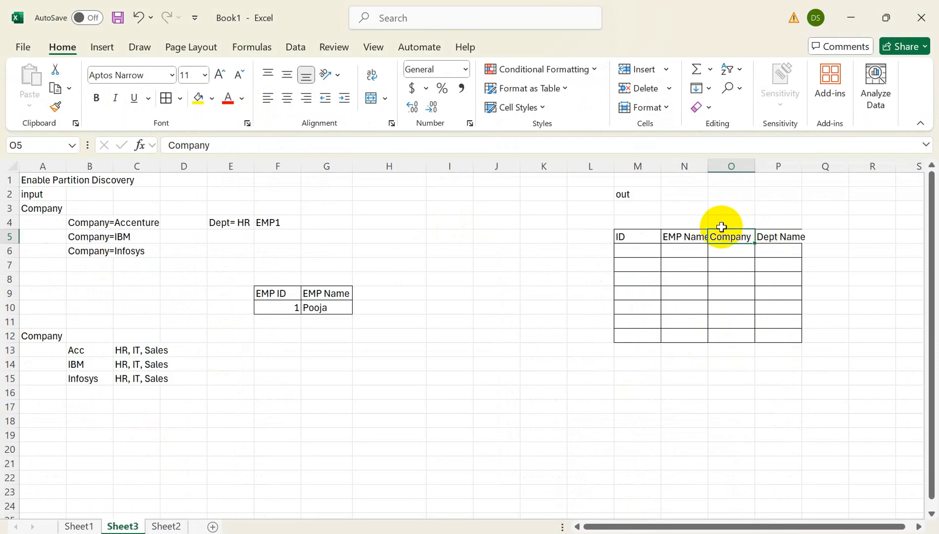
{"action": "left_click_drag", "start_coordinate": [719, 222], "coordinate": [726, 348]}
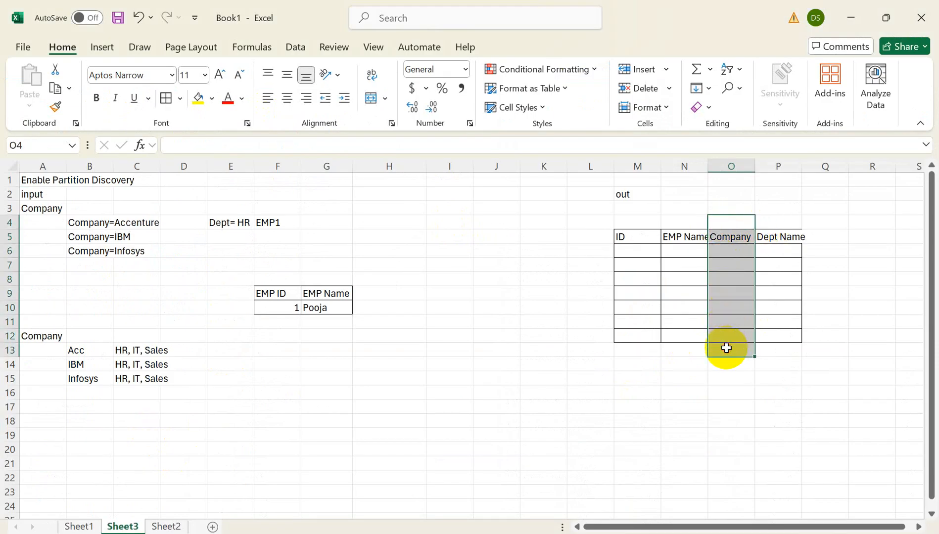
{"action": "left_click", "coordinate": [638, 379]}
{"action": "type", "text": "ID"}
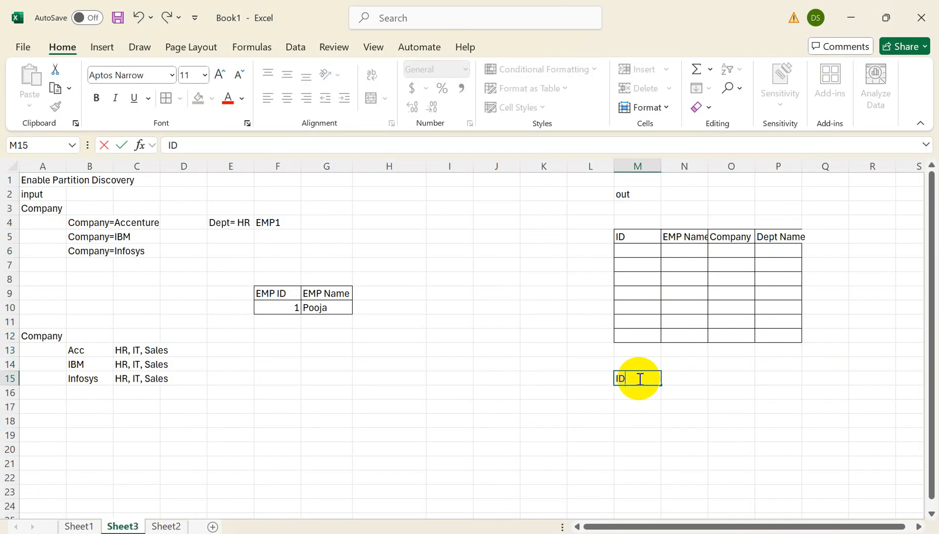
{"action": "key", "text": "Tab"}
{"action": "type", "text": "E"}
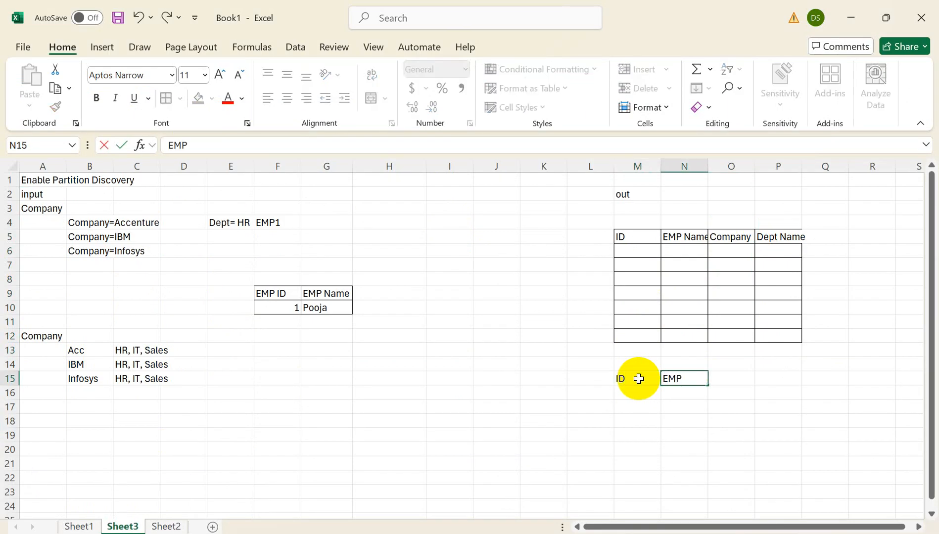
{"action": "type", "text": "MP NAme"}
{"action": "key", "text": "Tab"}
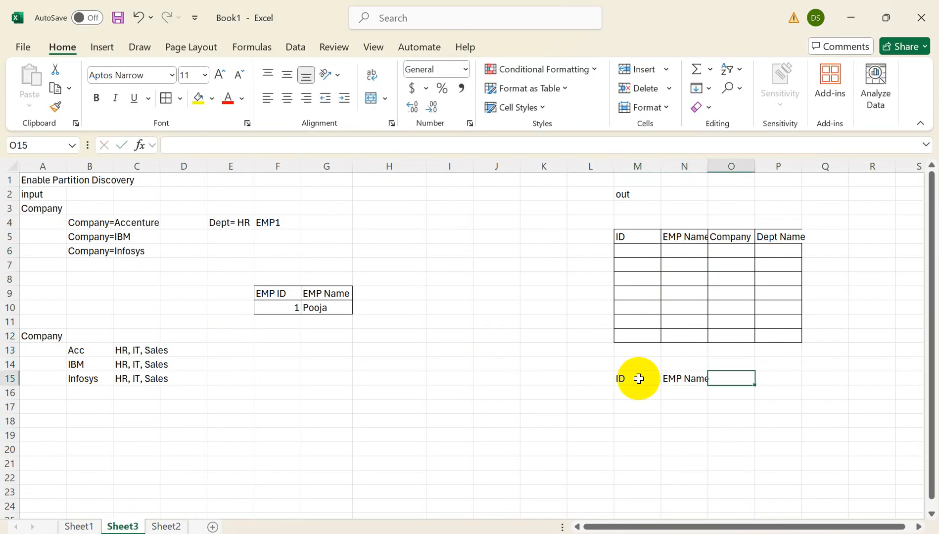
{"action": "type", "text": "Dept"}
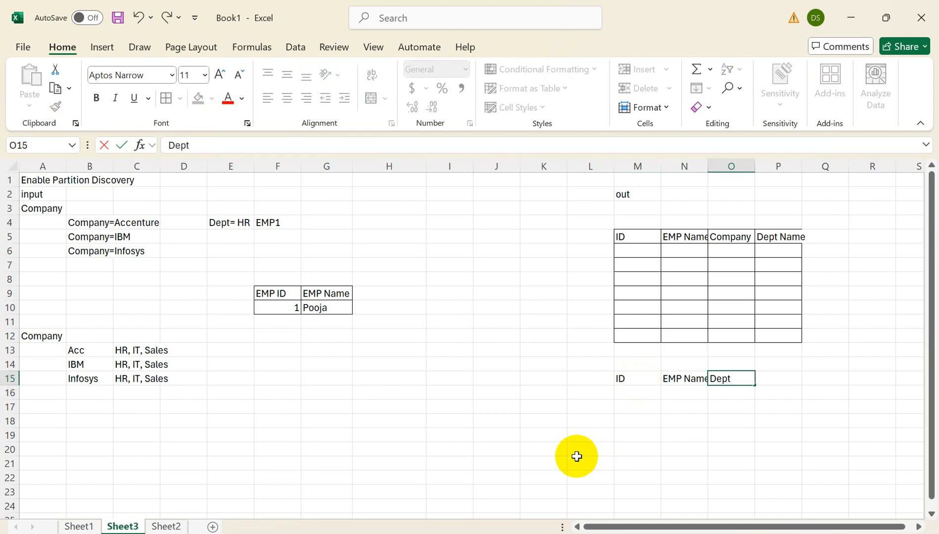
{"action": "left_click", "coordinate": [652, 434]}
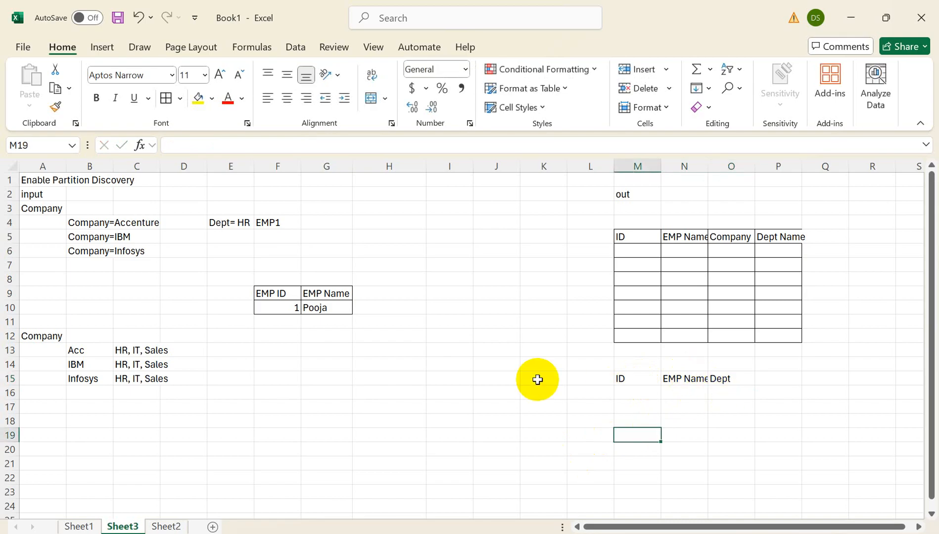
{"action": "left_click", "coordinate": [83, 221]}
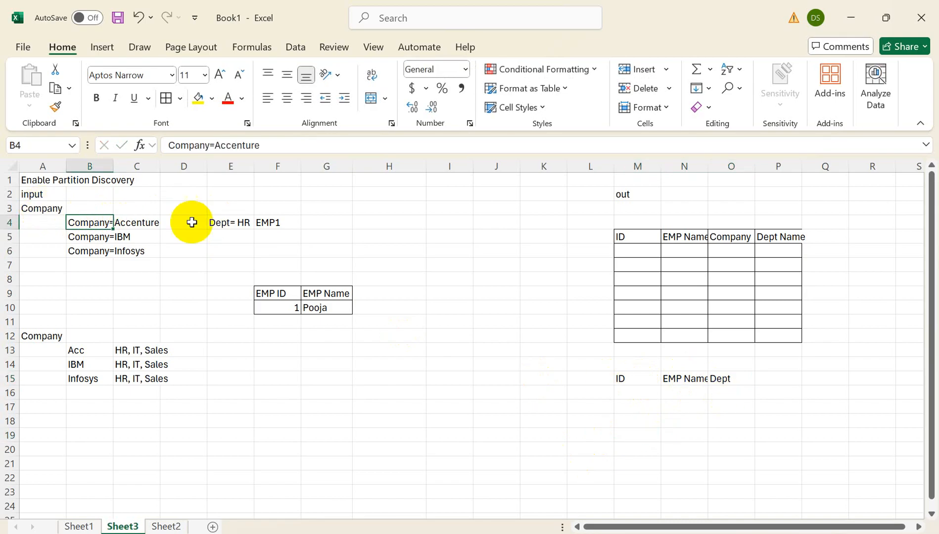
{"action": "left_click", "coordinate": [234, 221]}
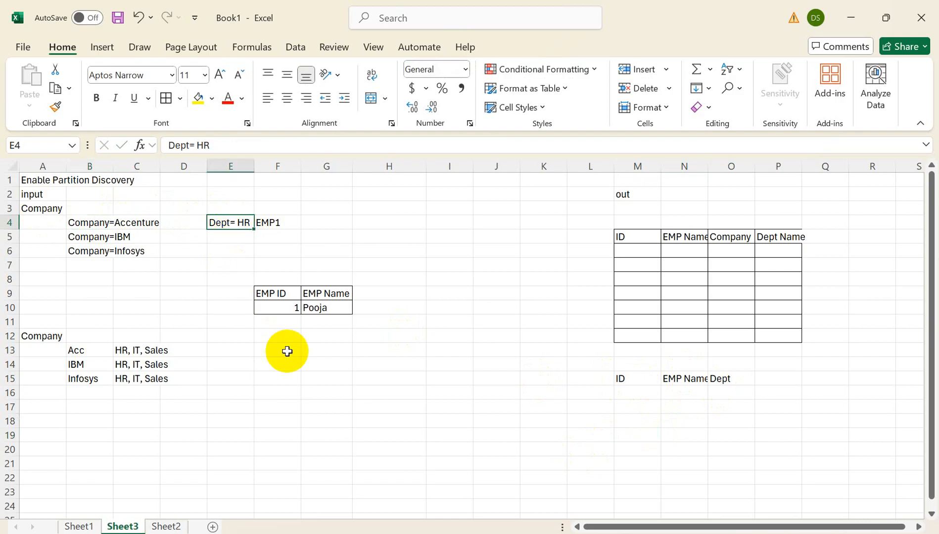
Step: Switch to Azure Data Factory and set the Copy data1 source's partitions root path to company/Company=Accenture
{"action": "key", "text": "alt+Tab"}
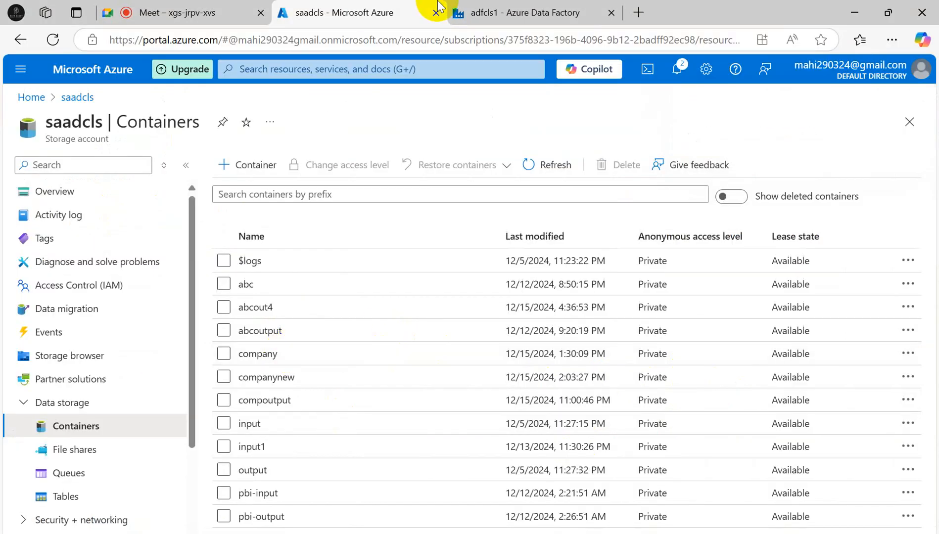
{"action": "left_click", "coordinate": [509, 15]}
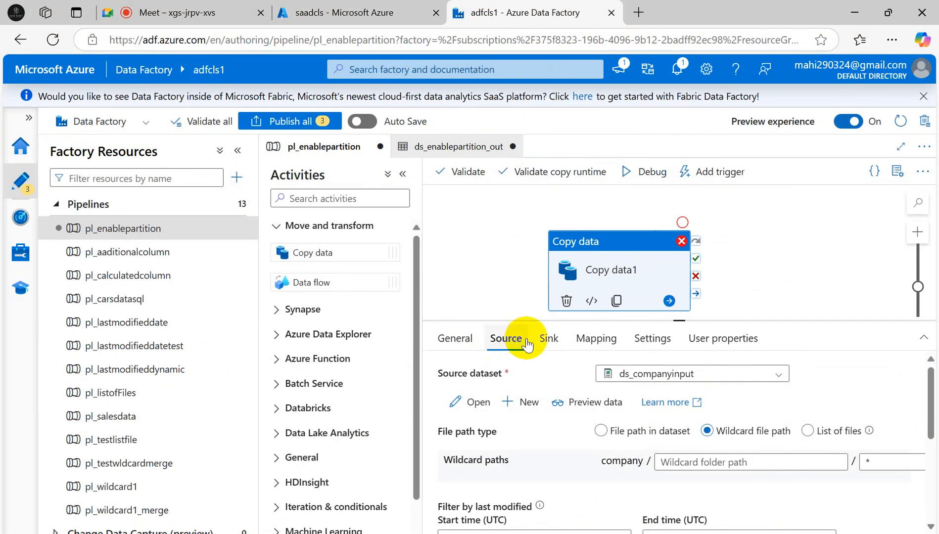
{"action": "left_click_drag", "start_coordinate": [933, 415], "coordinate": [924, 495]}
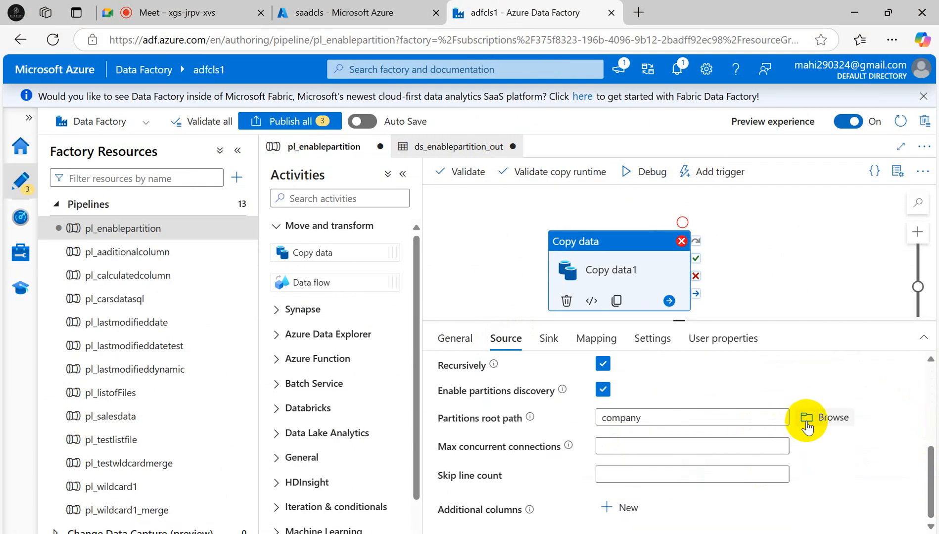
{"action": "left_click", "coordinate": [808, 424]}
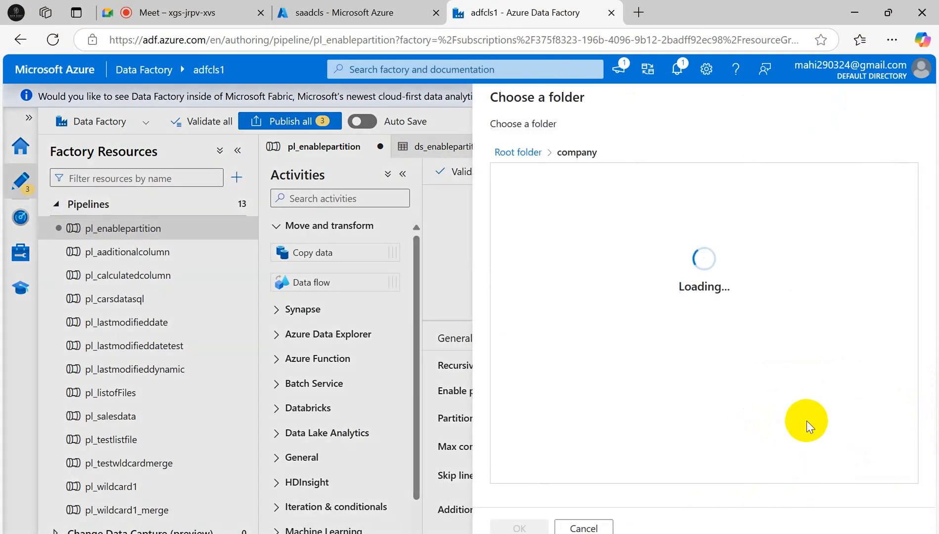
{"action": "left_click", "coordinate": [518, 153]}
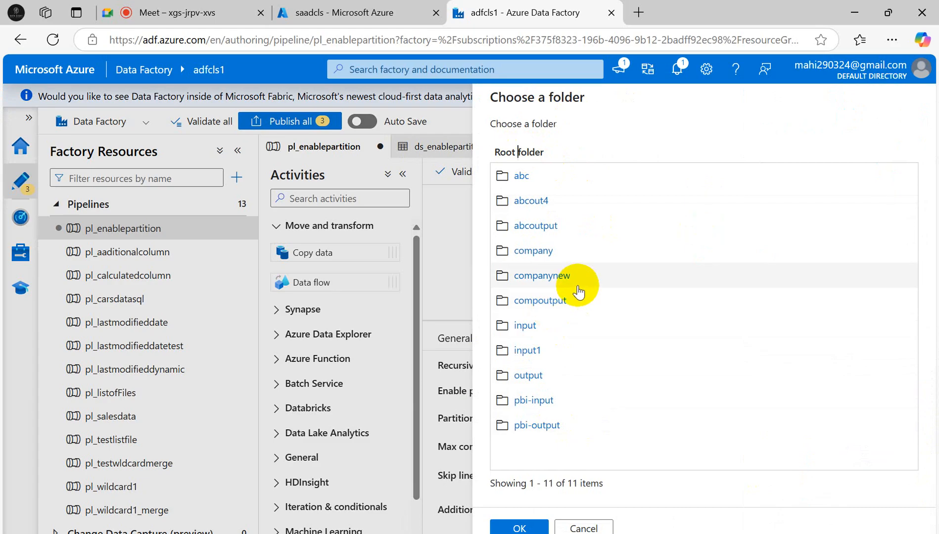
{"action": "left_click", "coordinate": [549, 258]}
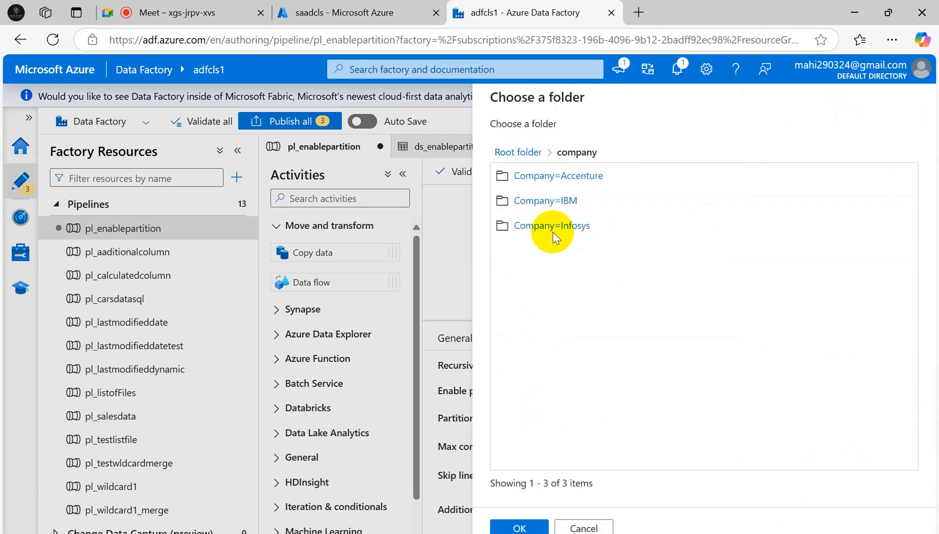
{"action": "left_click", "coordinate": [546, 178]}
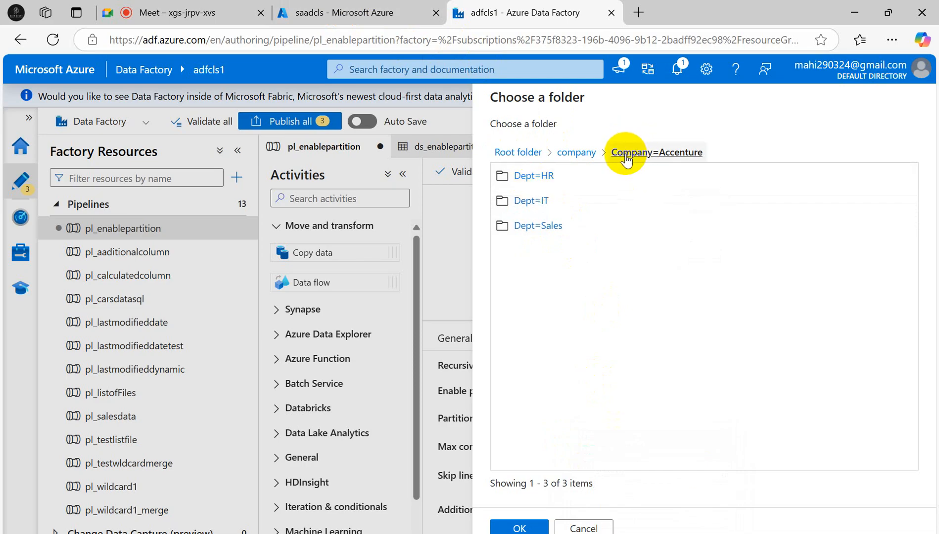
{"action": "left_click", "coordinate": [519, 528]}
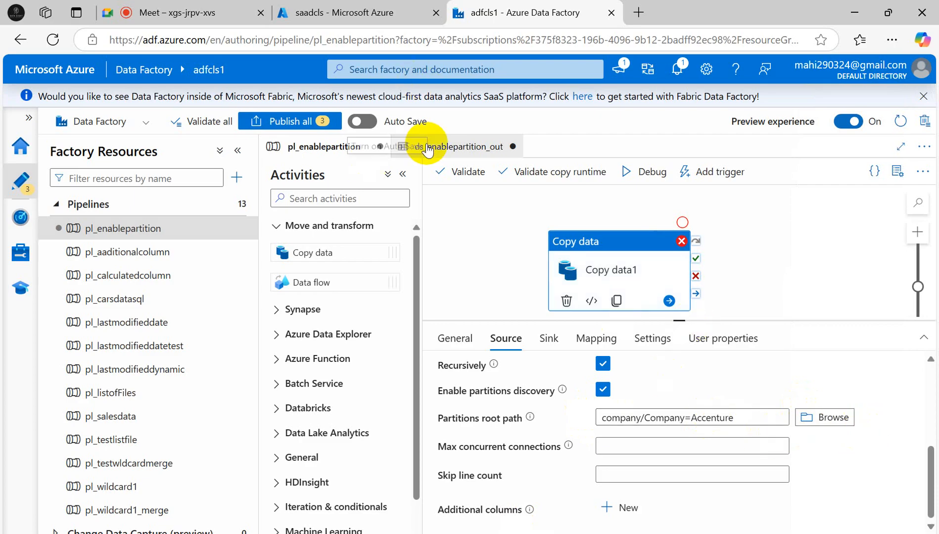
Step: Debug pl_enablepartition while refreshing its run status, and check the refreshed saadcls container list in the Azure portal for output
{"action": "left_click", "coordinate": [653, 175]}
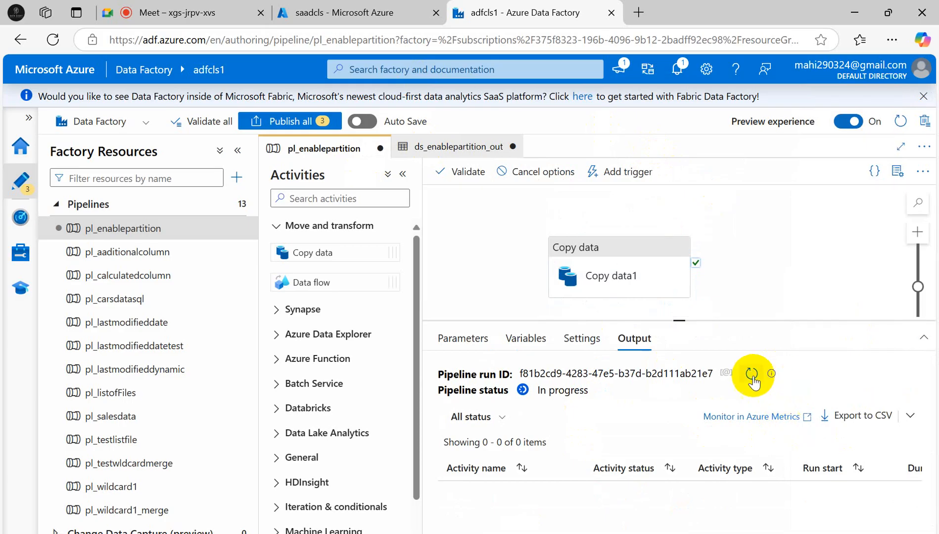
{"action": "left_click", "coordinate": [752, 373]}
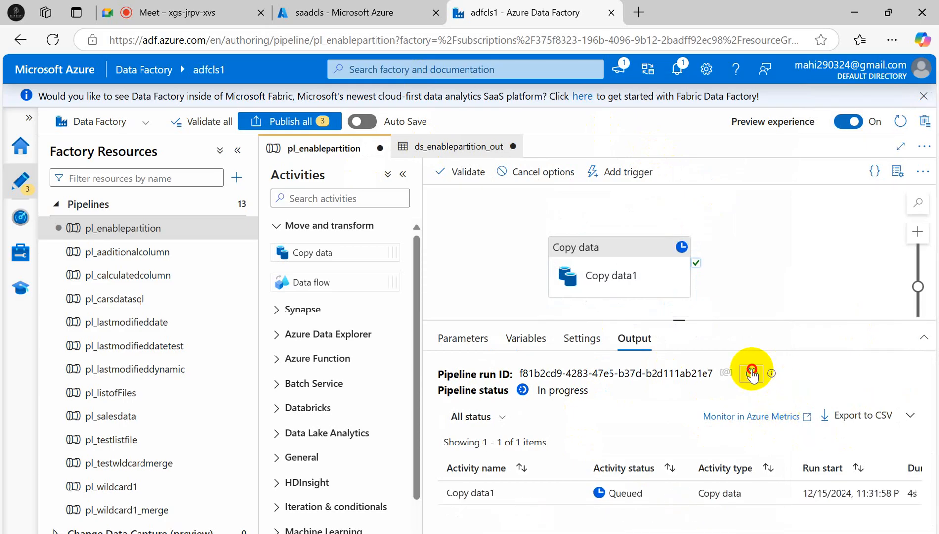
{"action": "left_click", "coordinate": [752, 374]}
{"action": "left_click", "coordinate": [751, 374]}
{"action": "left_click", "coordinate": [751, 374]}
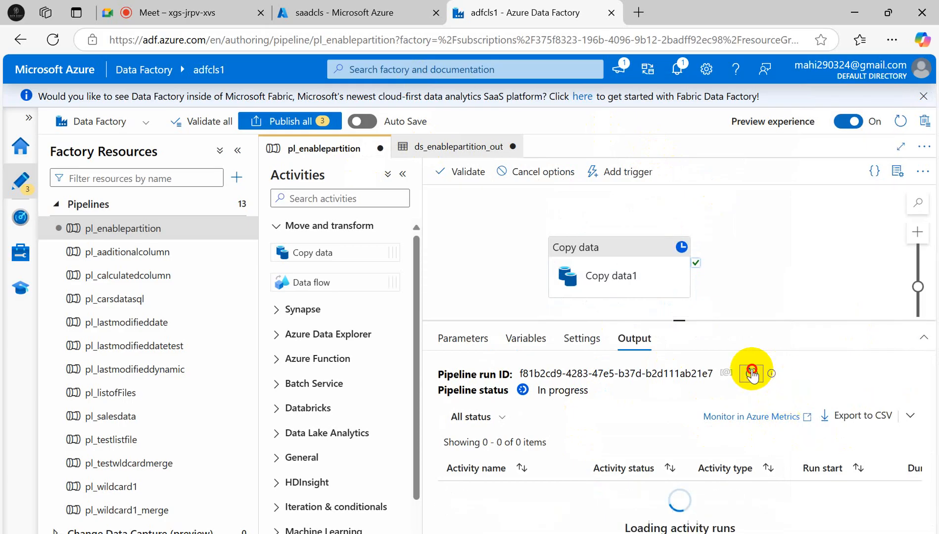
{"action": "left_click", "coordinate": [751, 374]}
{"action": "left_click", "coordinate": [751, 374]}
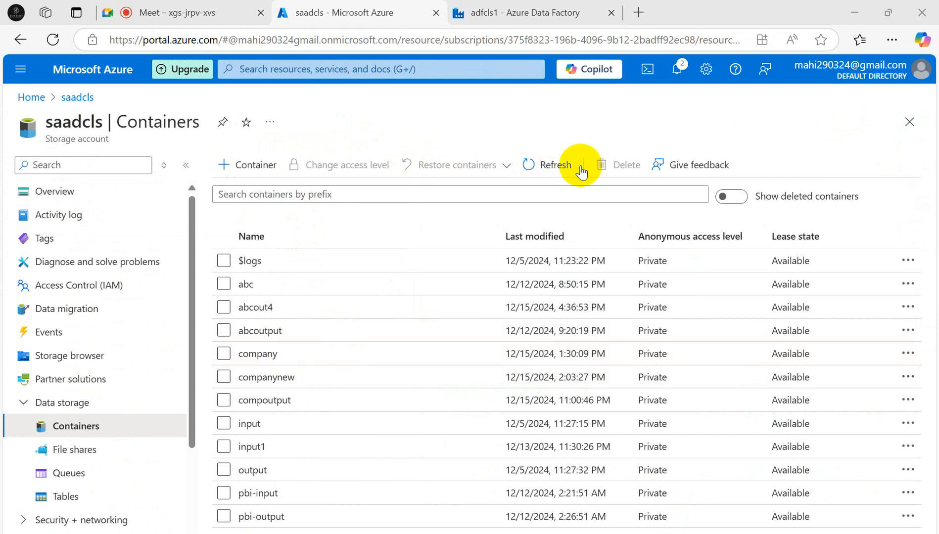
{"action": "left_click", "coordinate": [564, 169]}
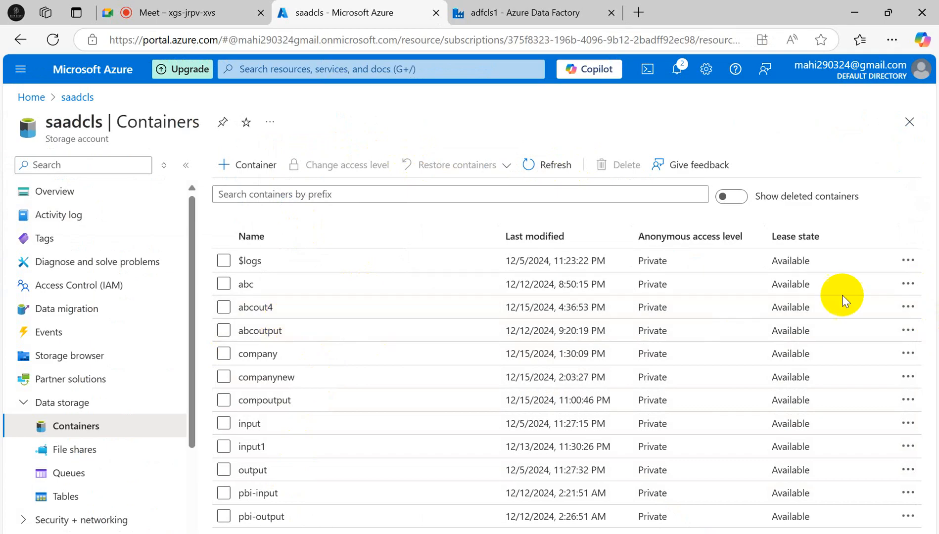
{"action": "left_click", "coordinate": [540, 165]}
Step: Return to Azure Data Factory and open Copy data1's sink dataset ds_enablepartition_out to check its output file path
{"action": "left_click", "coordinate": [479, 15]}
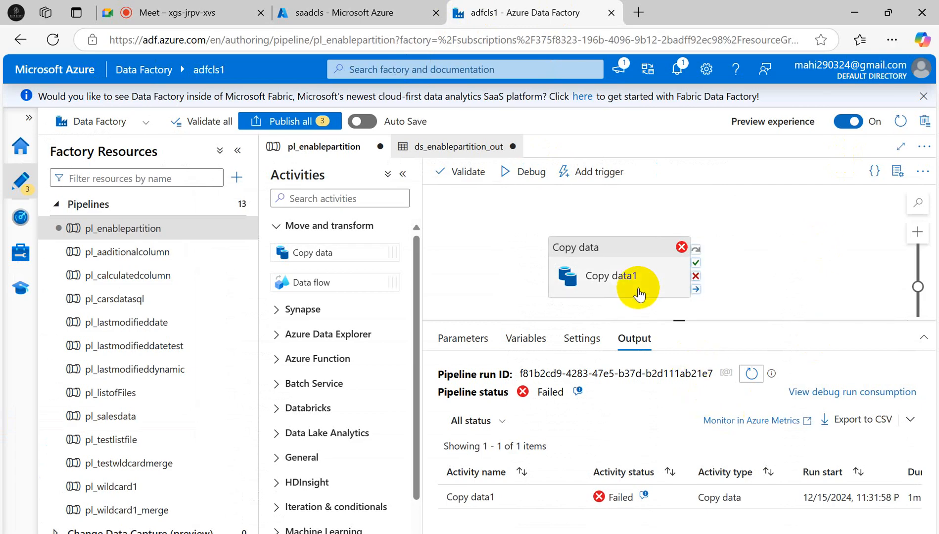
{"action": "left_click", "coordinate": [615, 242]}
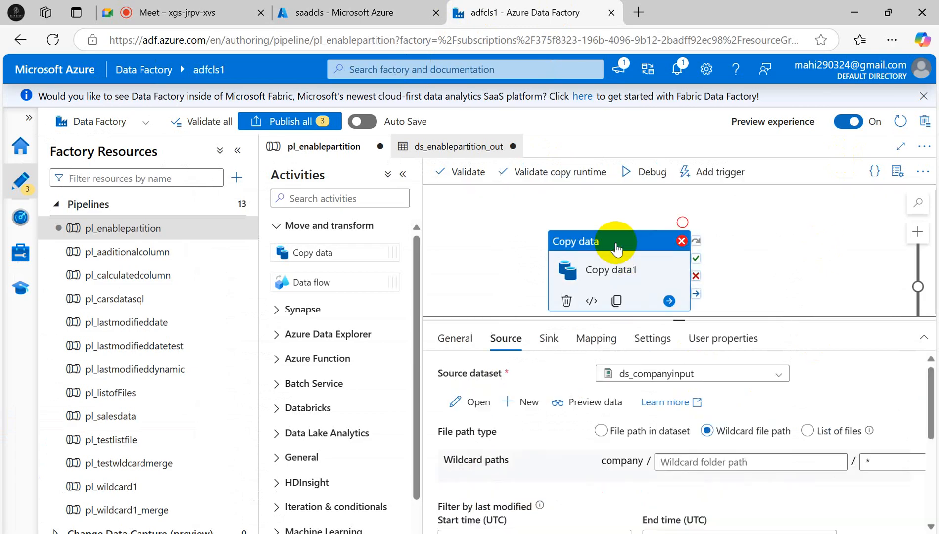
{"action": "left_click", "coordinate": [549, 340]}
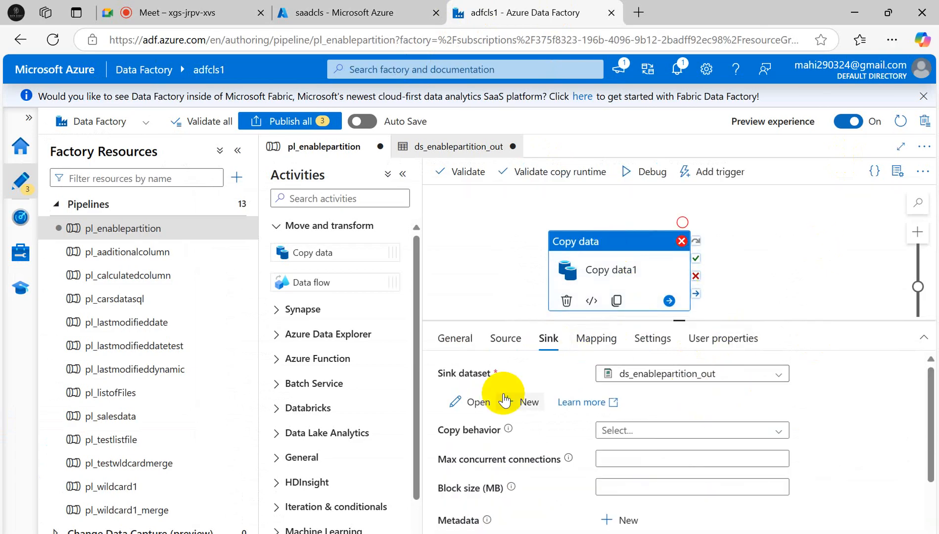
{"action": "left_click", "coordinate": [473, 401]}
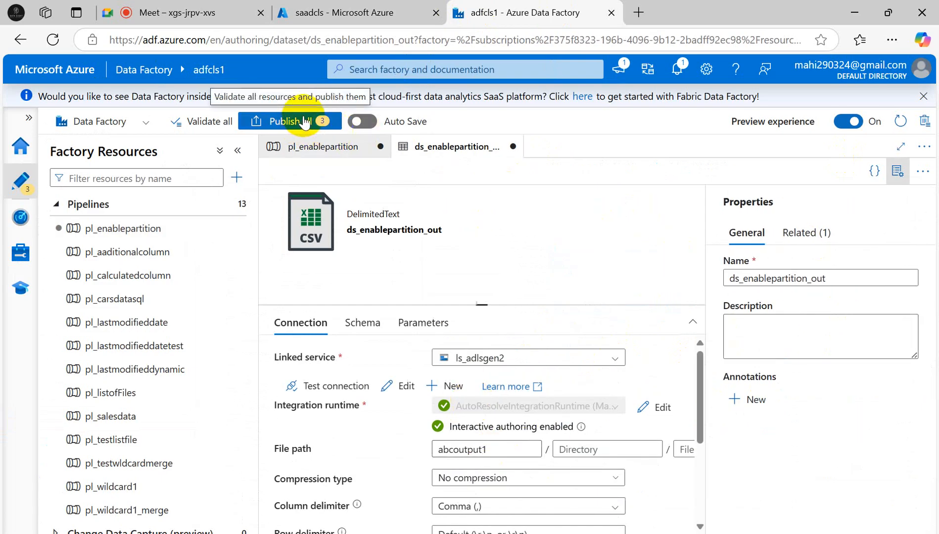
Step: Return to pl_enablepartition and start another debug run of the pipeline
{"action": "left_click", "coordinate": [327, 149]}
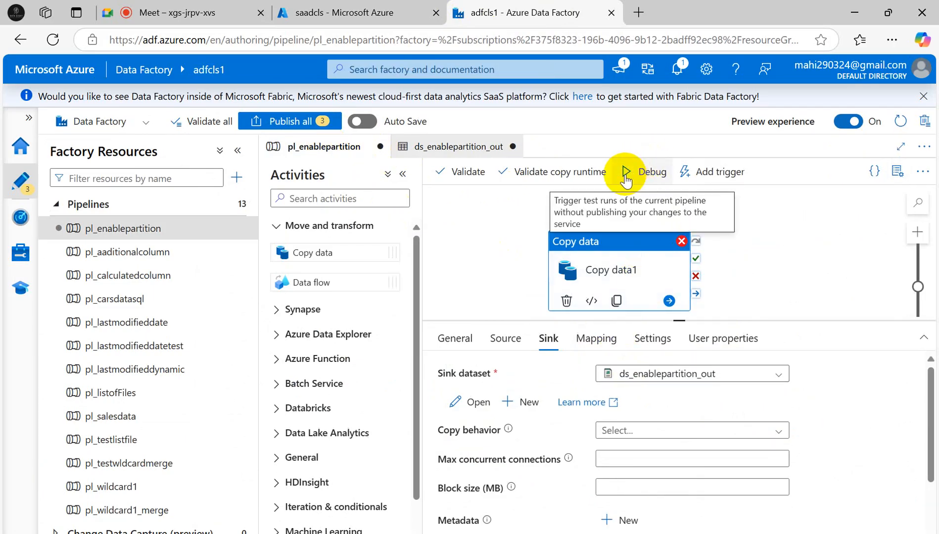
{"action": "left_click", "coordinate": [626, 173]}
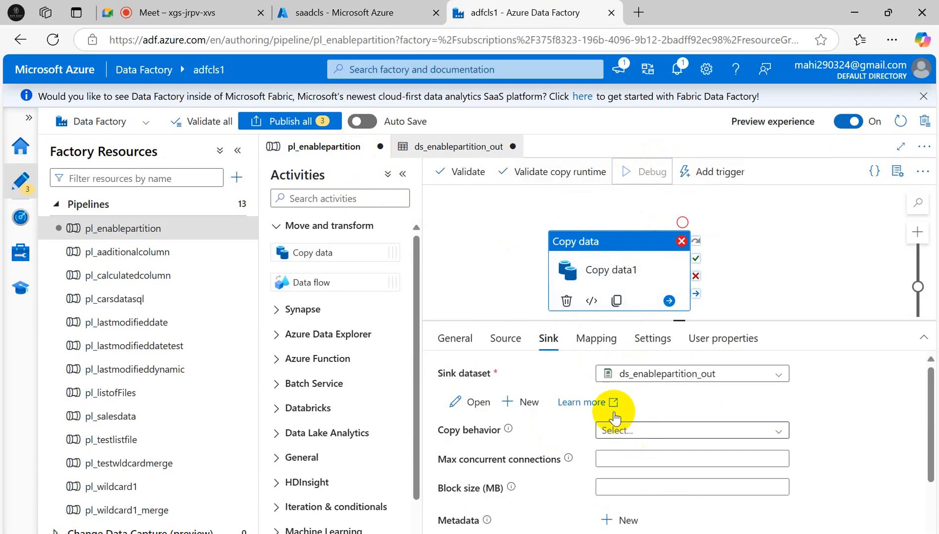